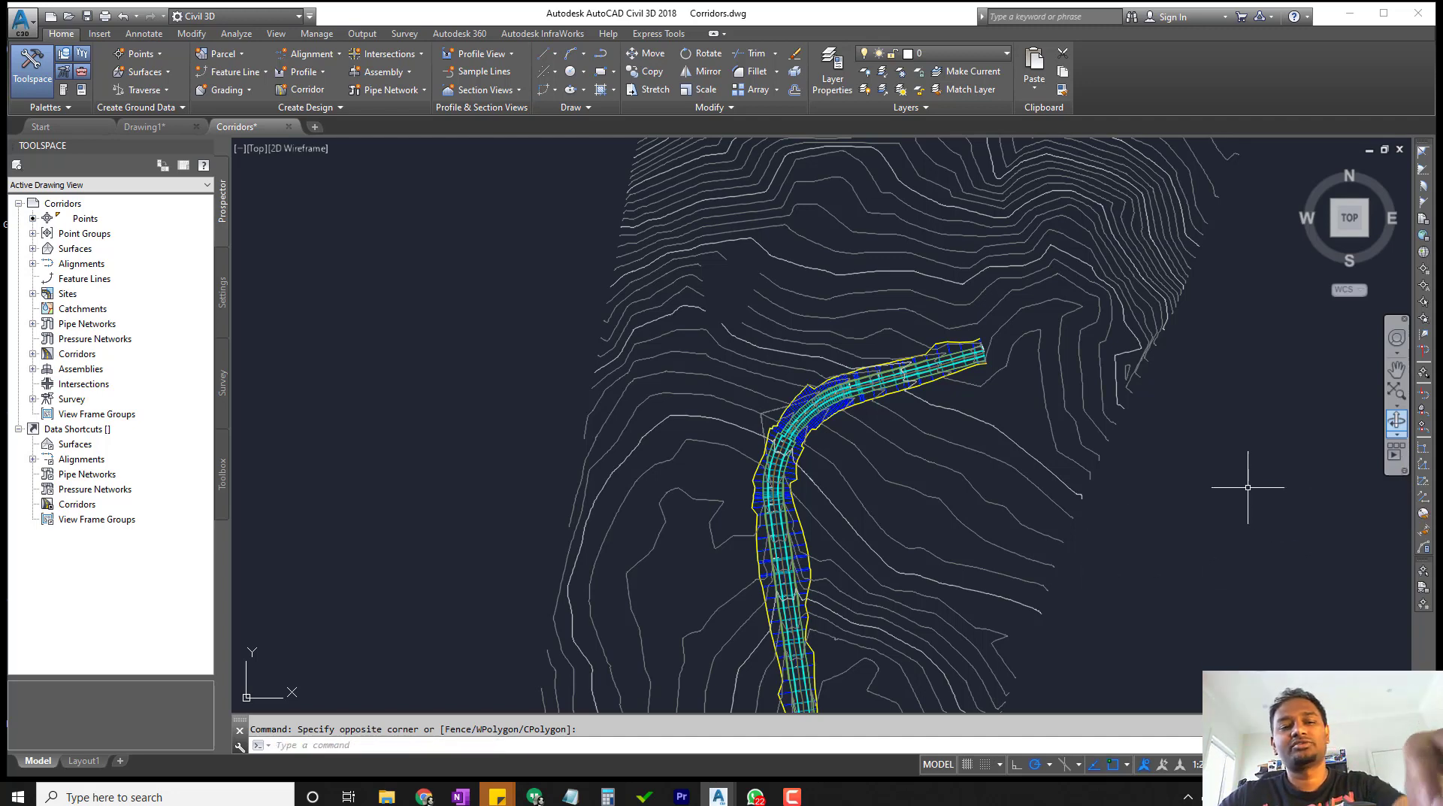
Open the tool palettes, browse the Express Tools, View and Analyze ribbon tabs, then return to Home.
key("ctrl+3")
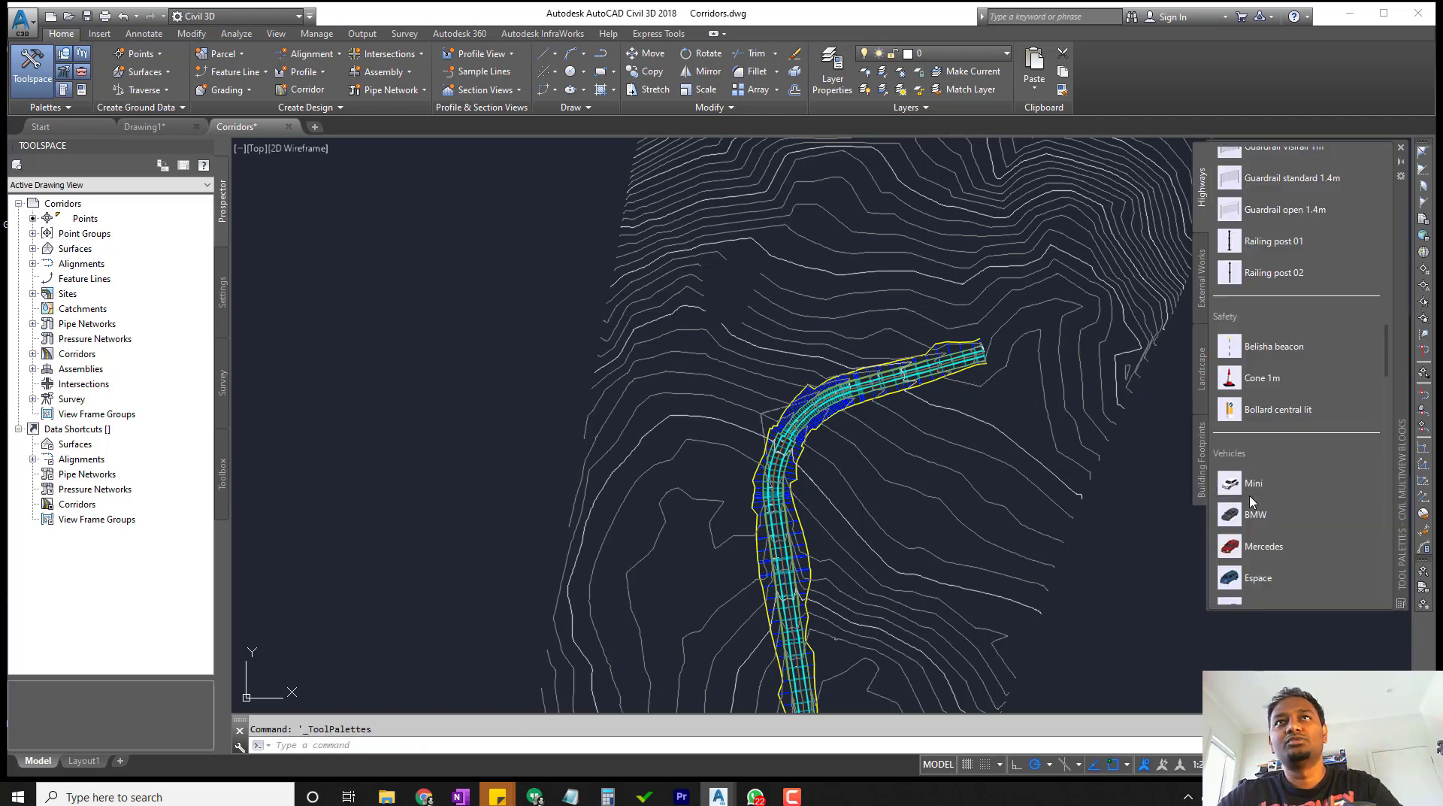
left_click(639, 36)
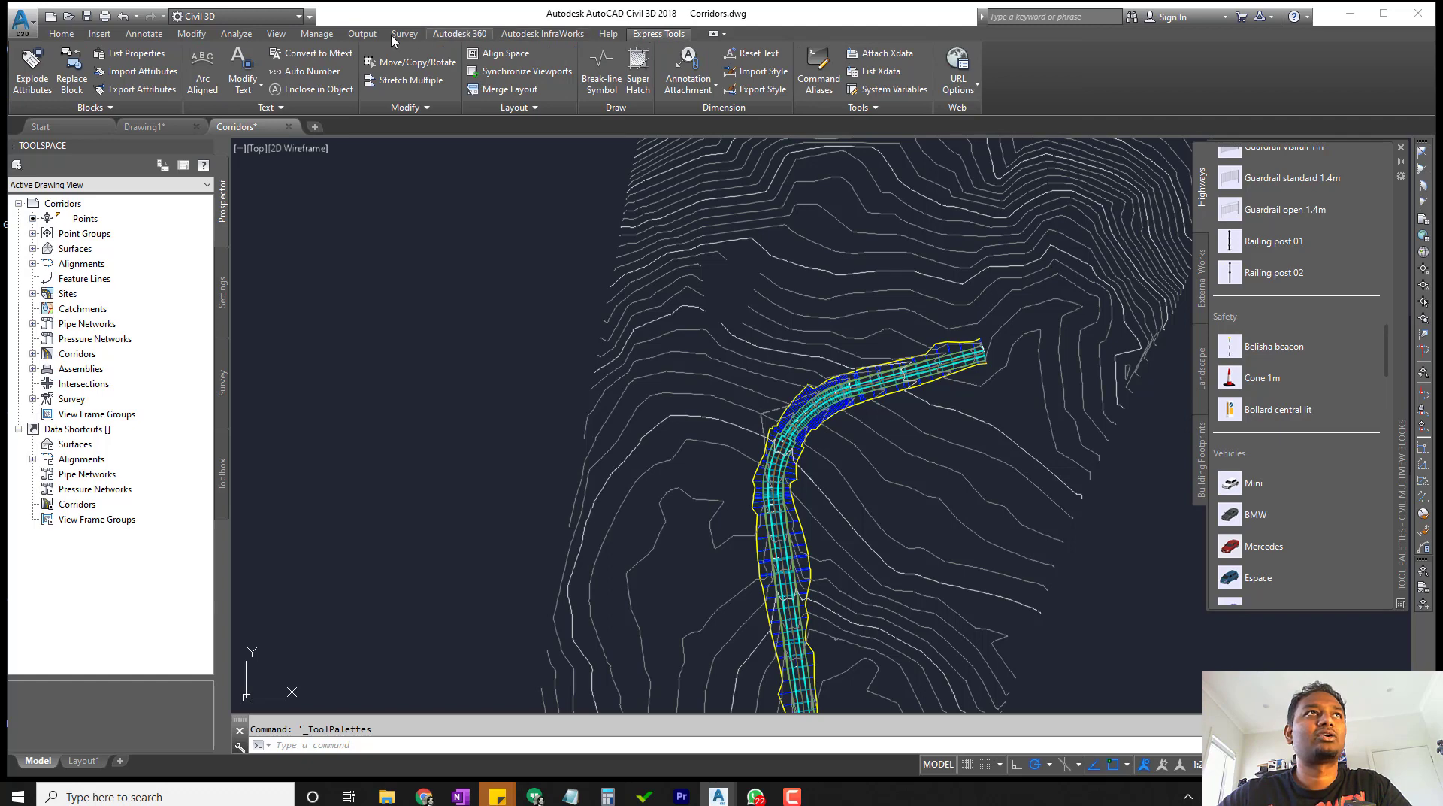
left_click(277, 35)
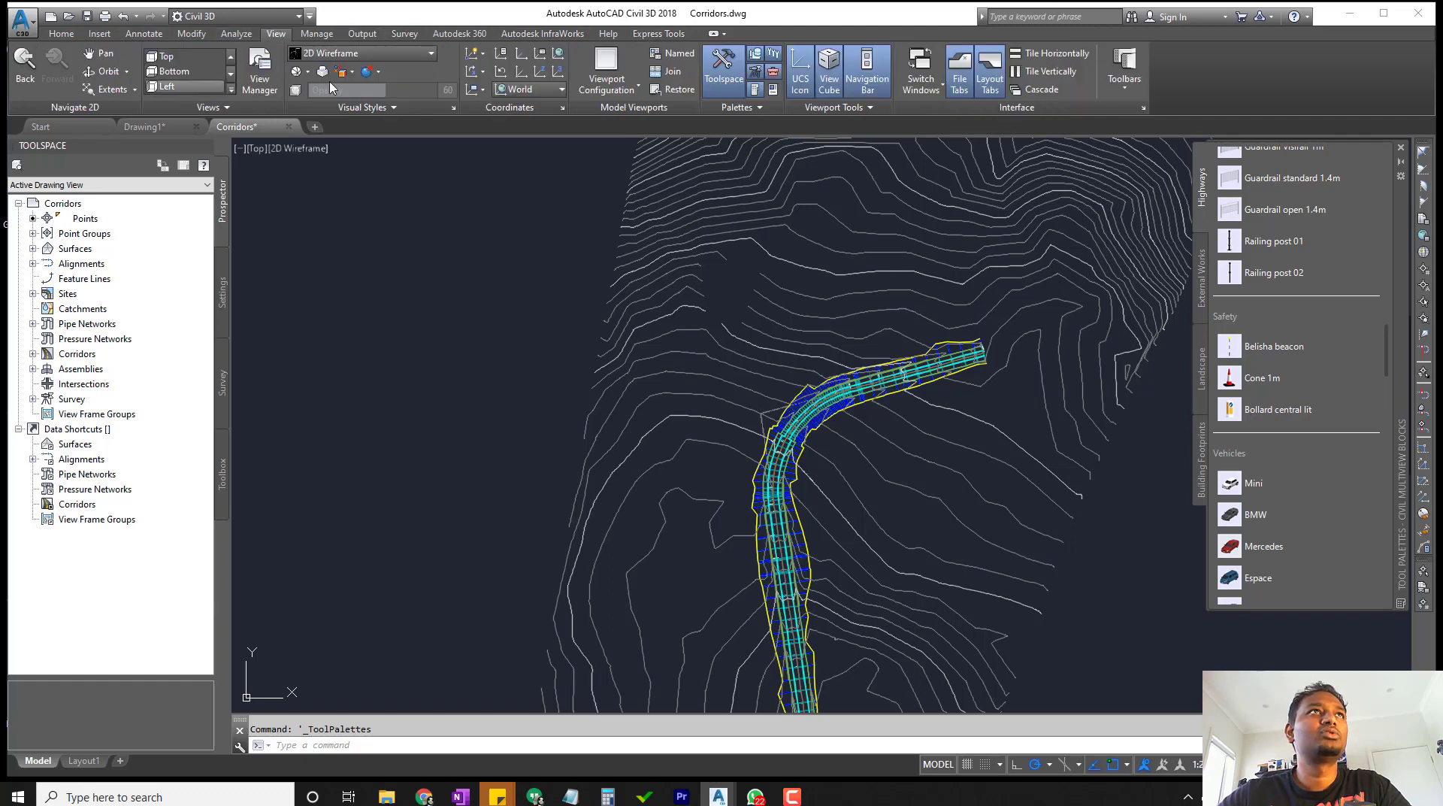
left_click(608, 34)
left_click(661, 34)
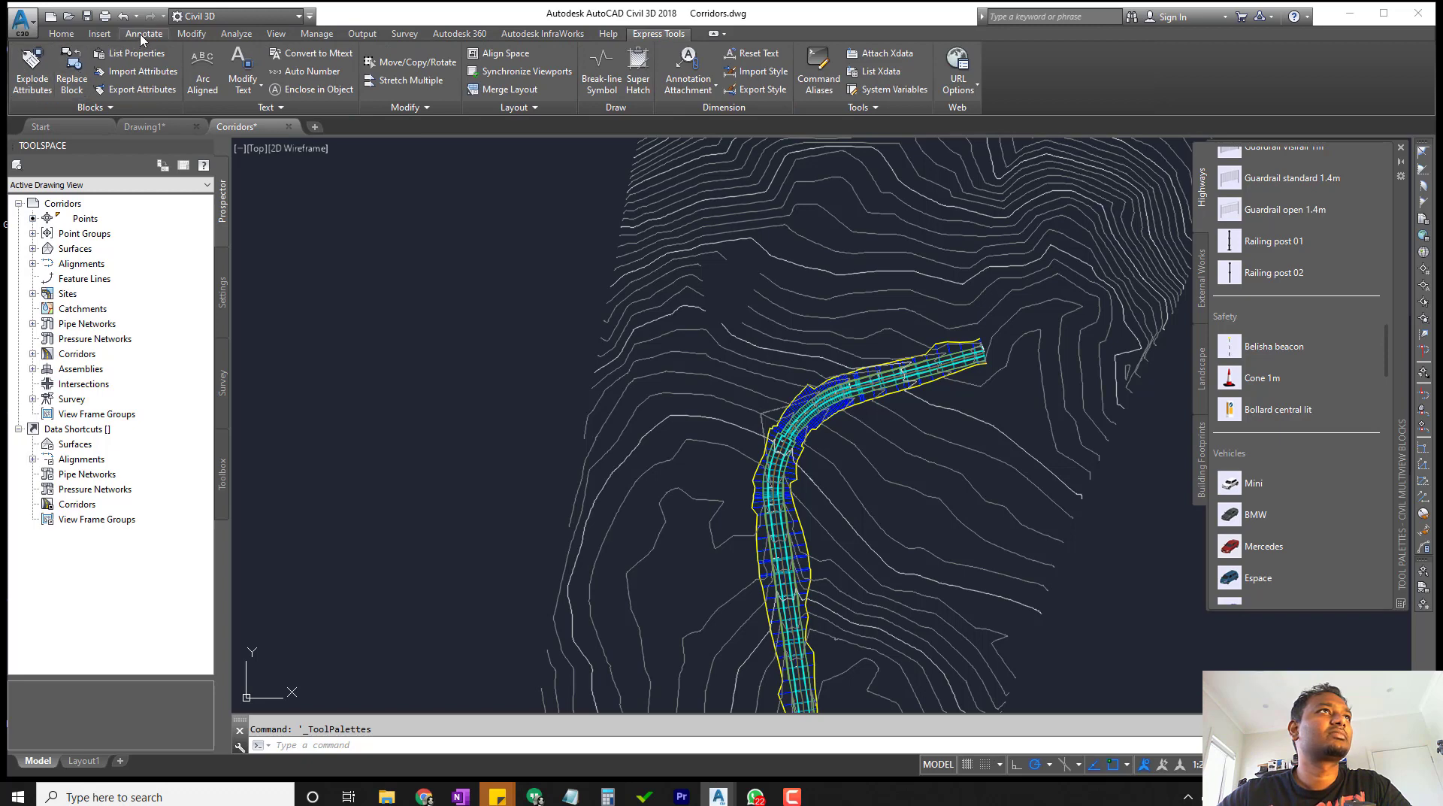
left_click(192, 33)
left_click(239, 34)
left_click(276, 34)
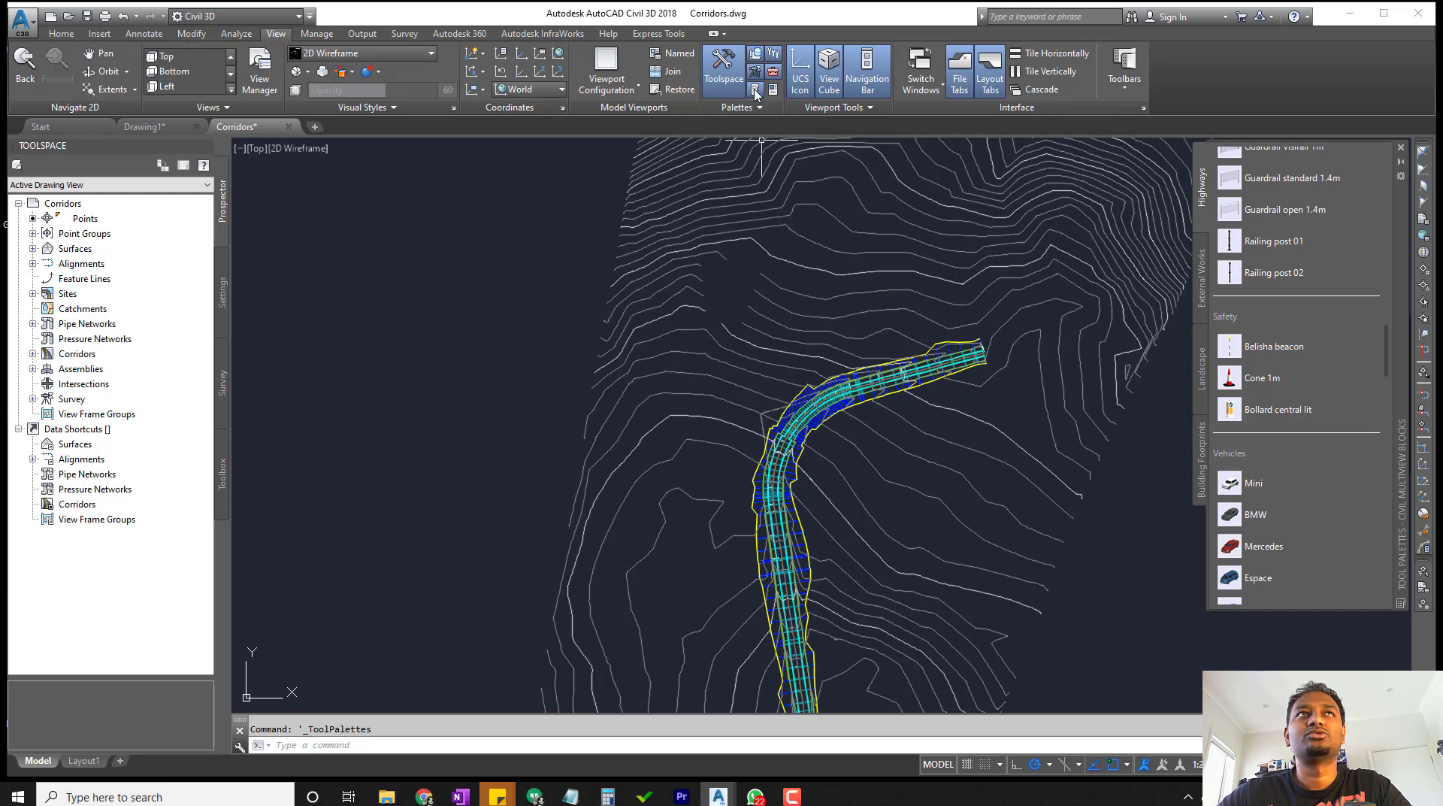
left_click(1401, 150)
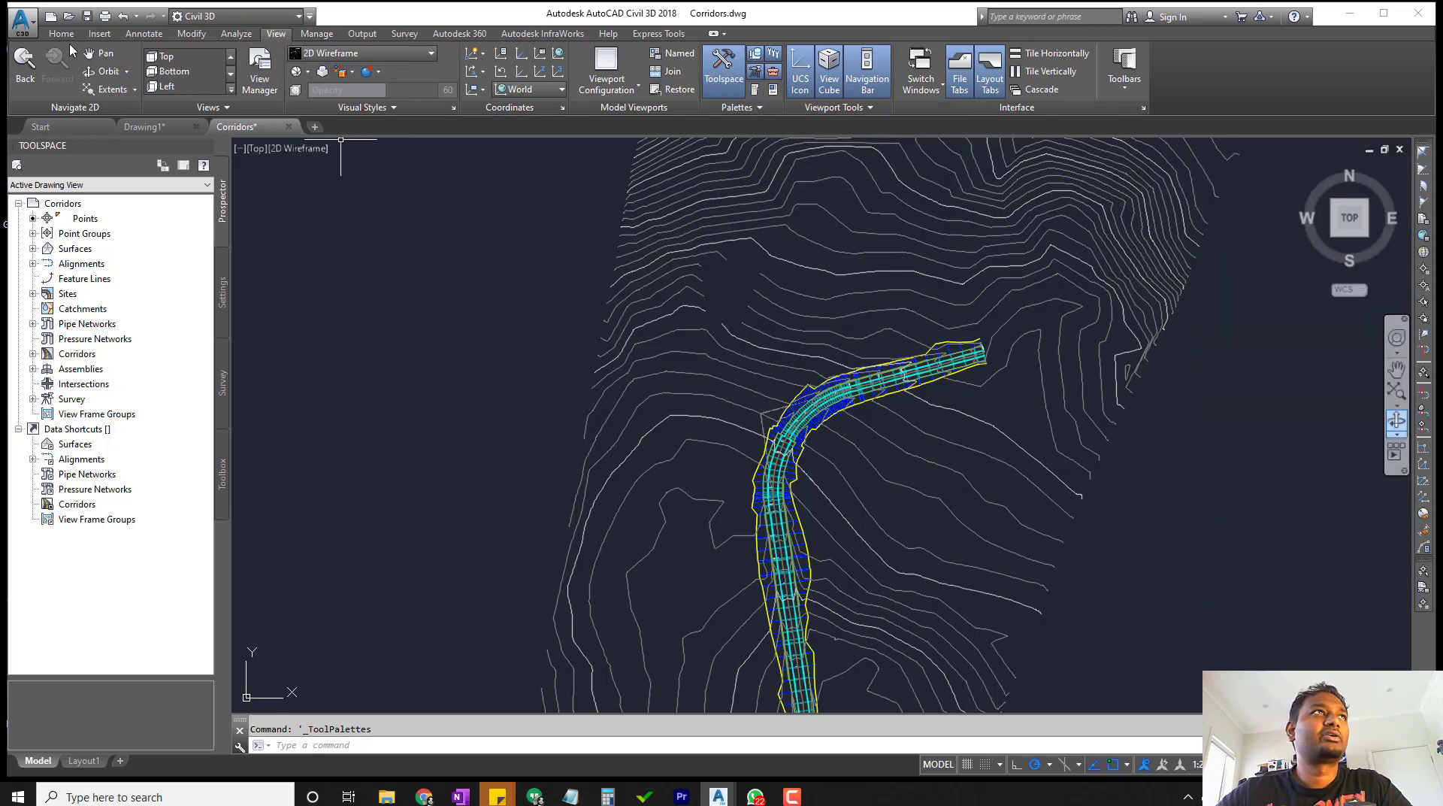
left_click(62, 35)
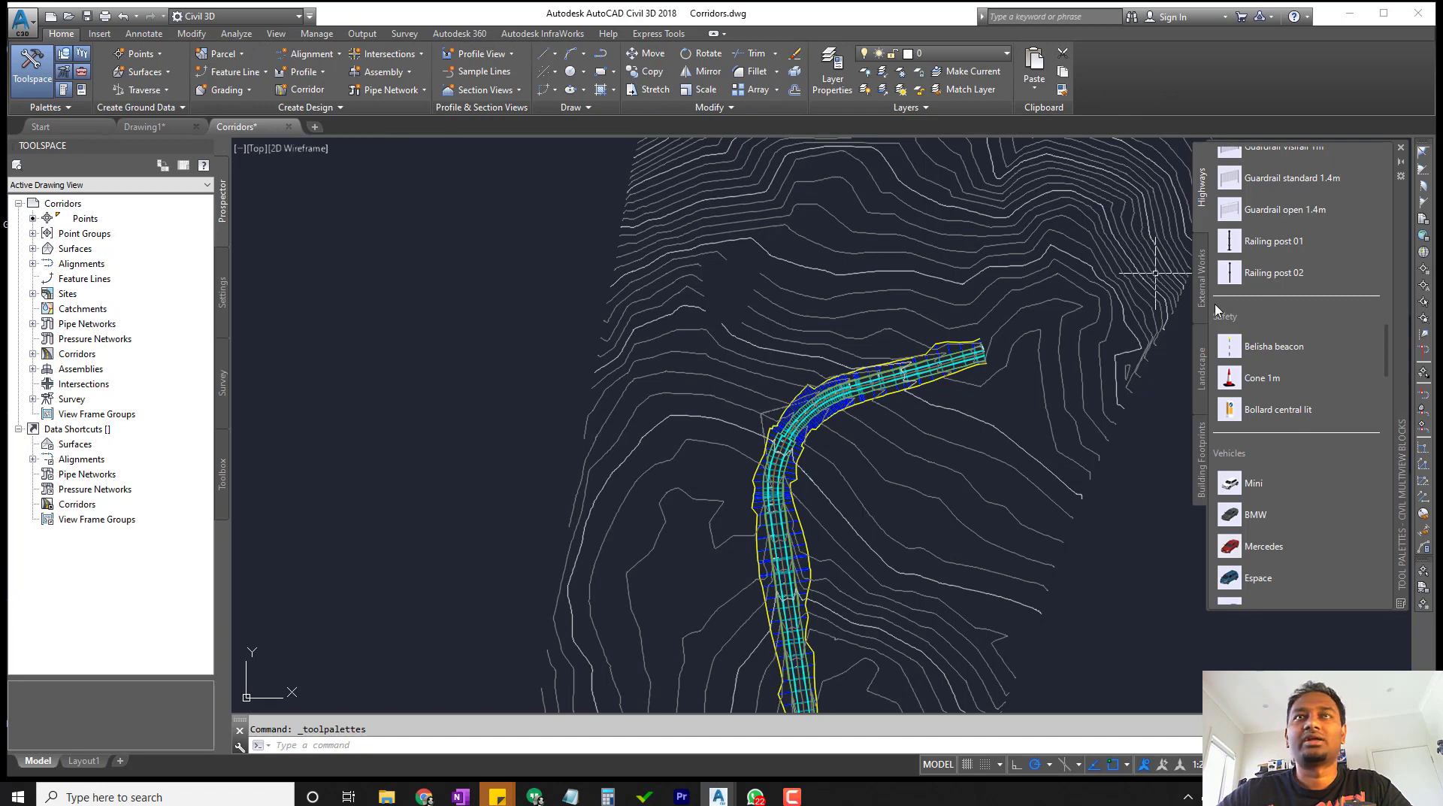
Switch the tool palette group to ANZ Content 2018, then to Civil Multiview Blocks.
right_click(1402, 406)
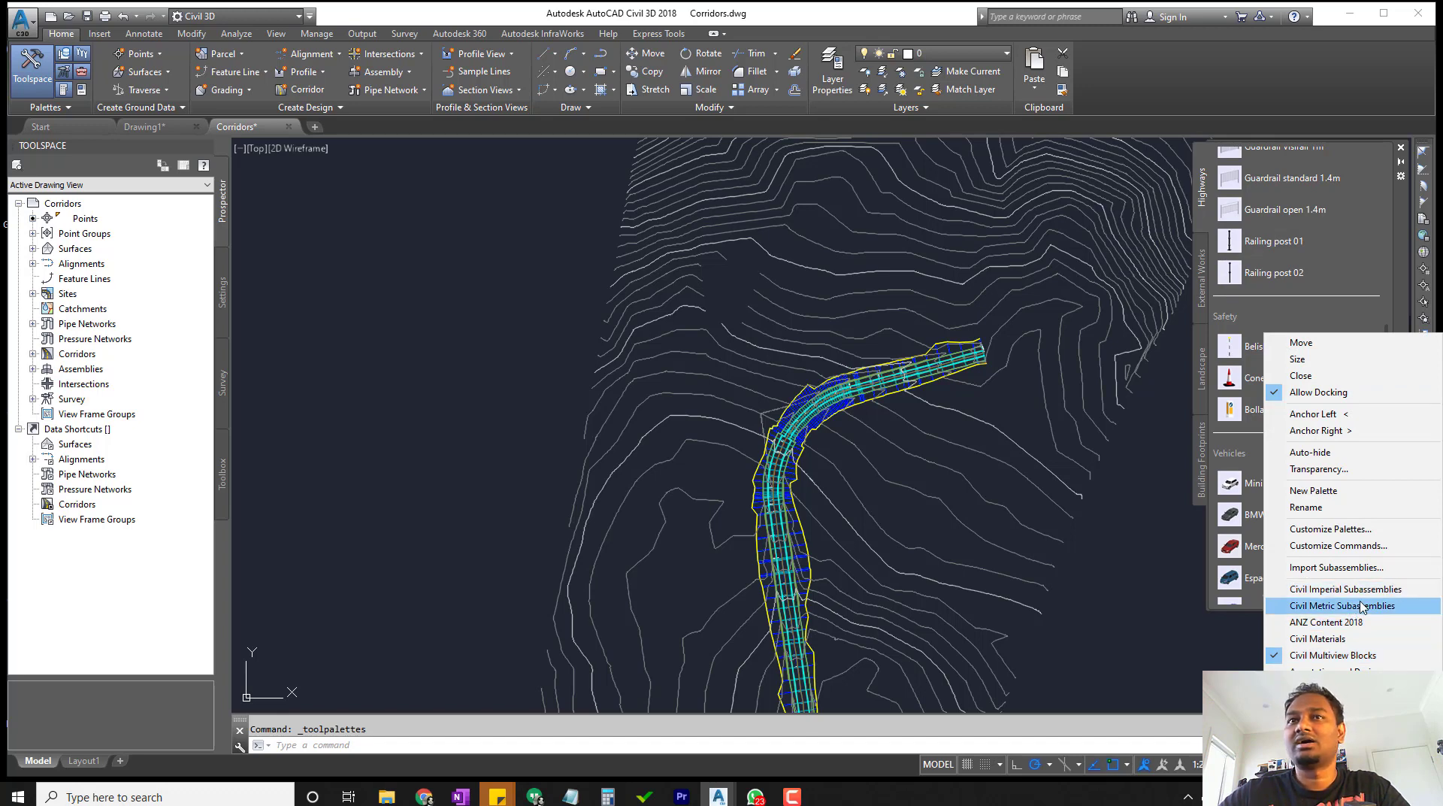
left_click(1351, 621)
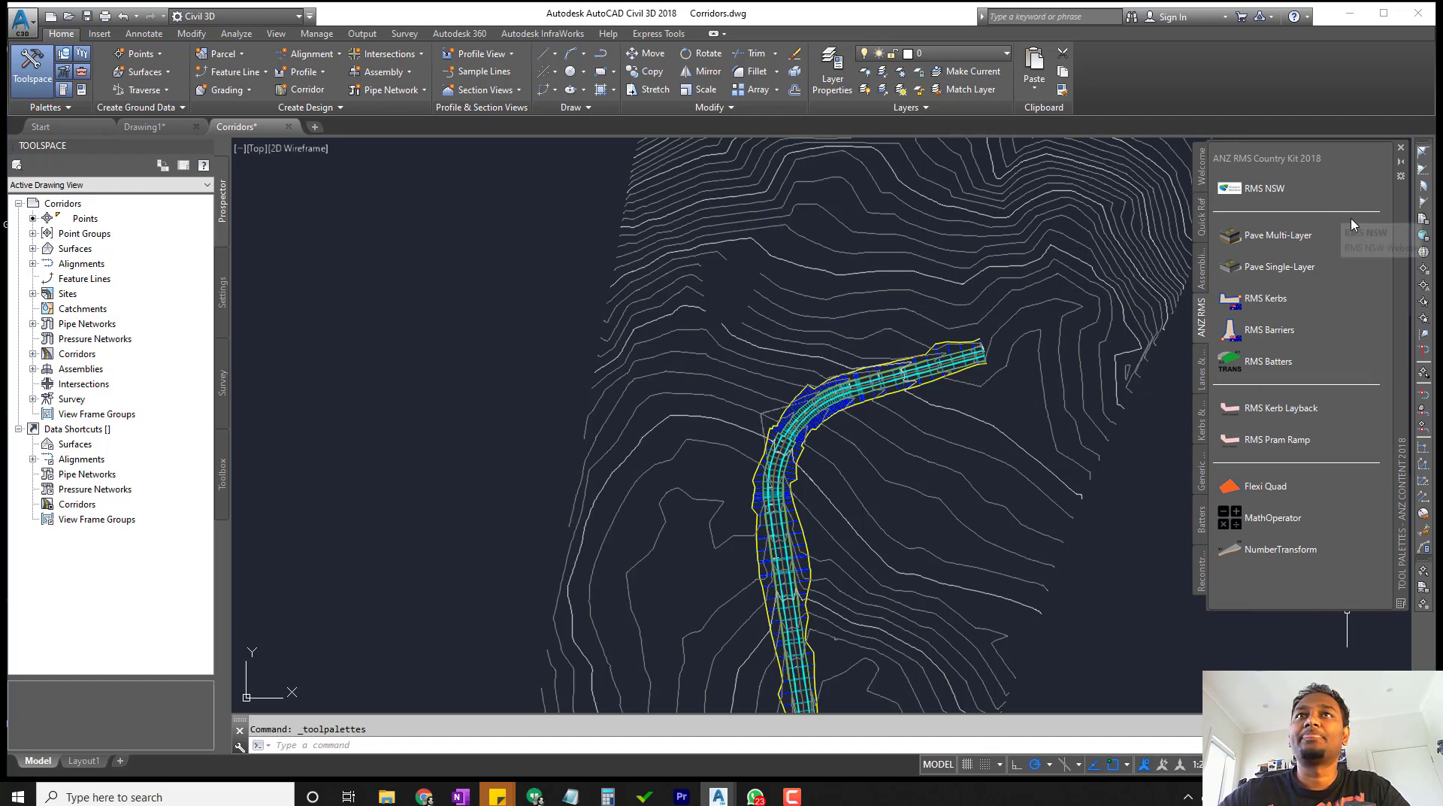
right_click(1399, 394)
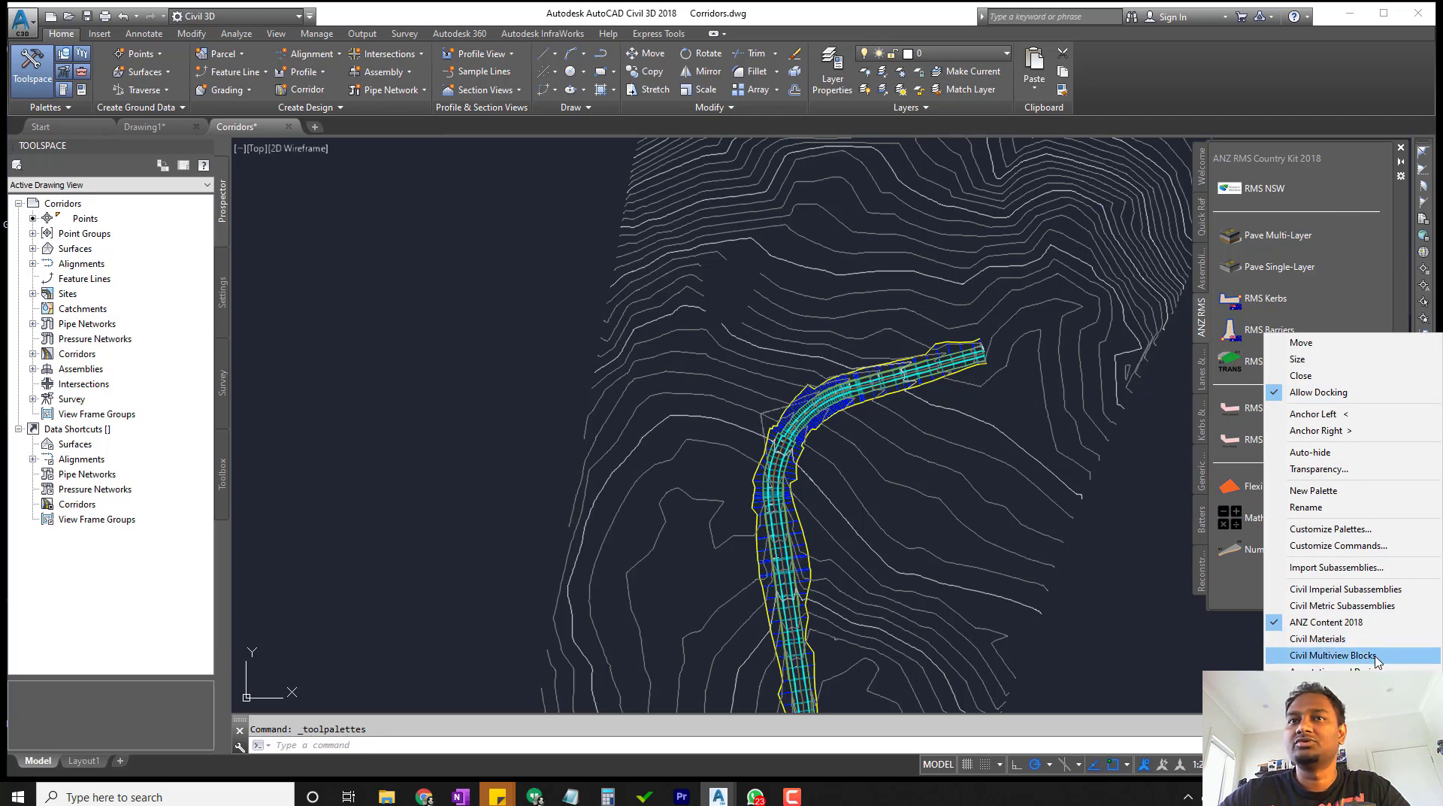
left_click(1331, 655)
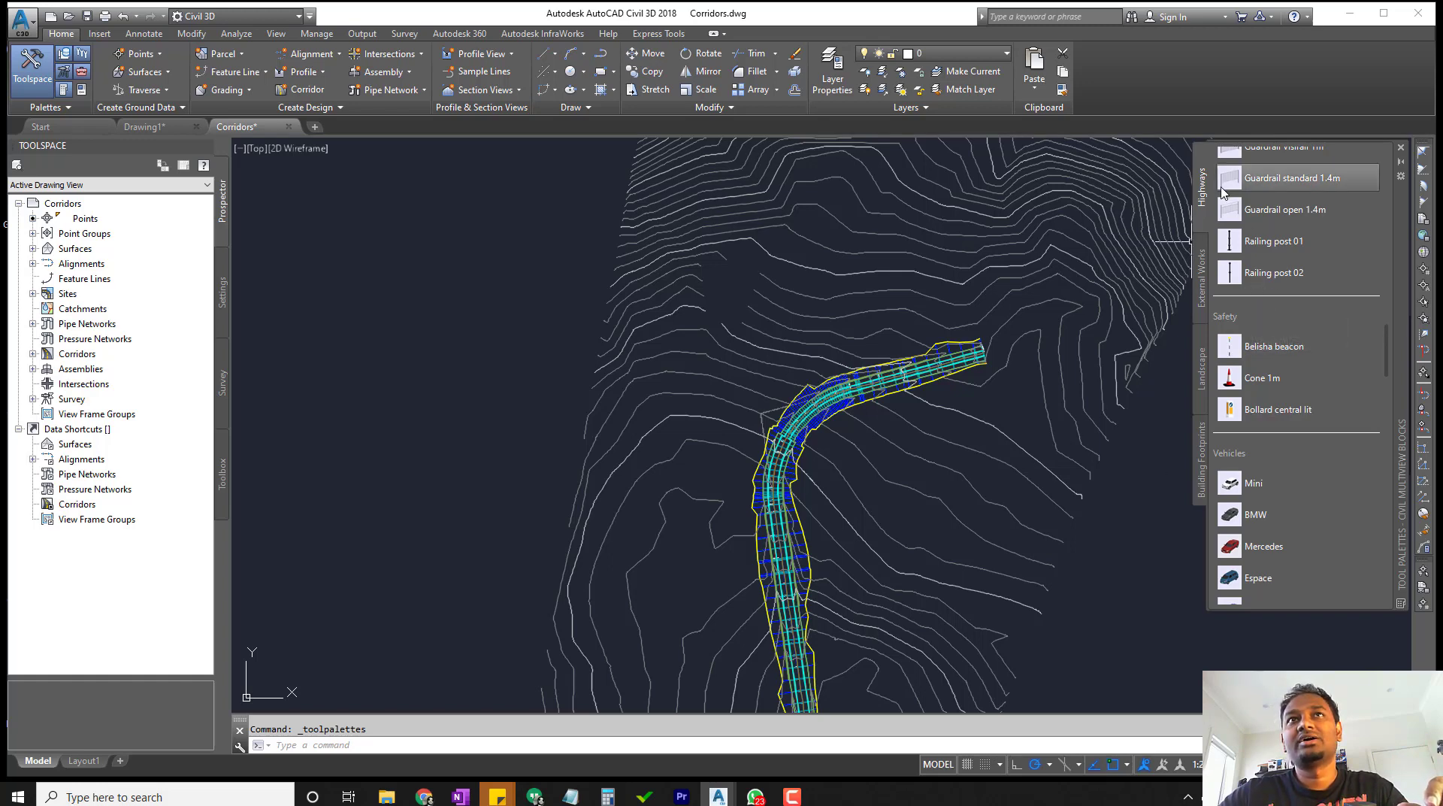
Browse the Landscape, Buildings and External Works block palettes.
left_click(1197, 346)
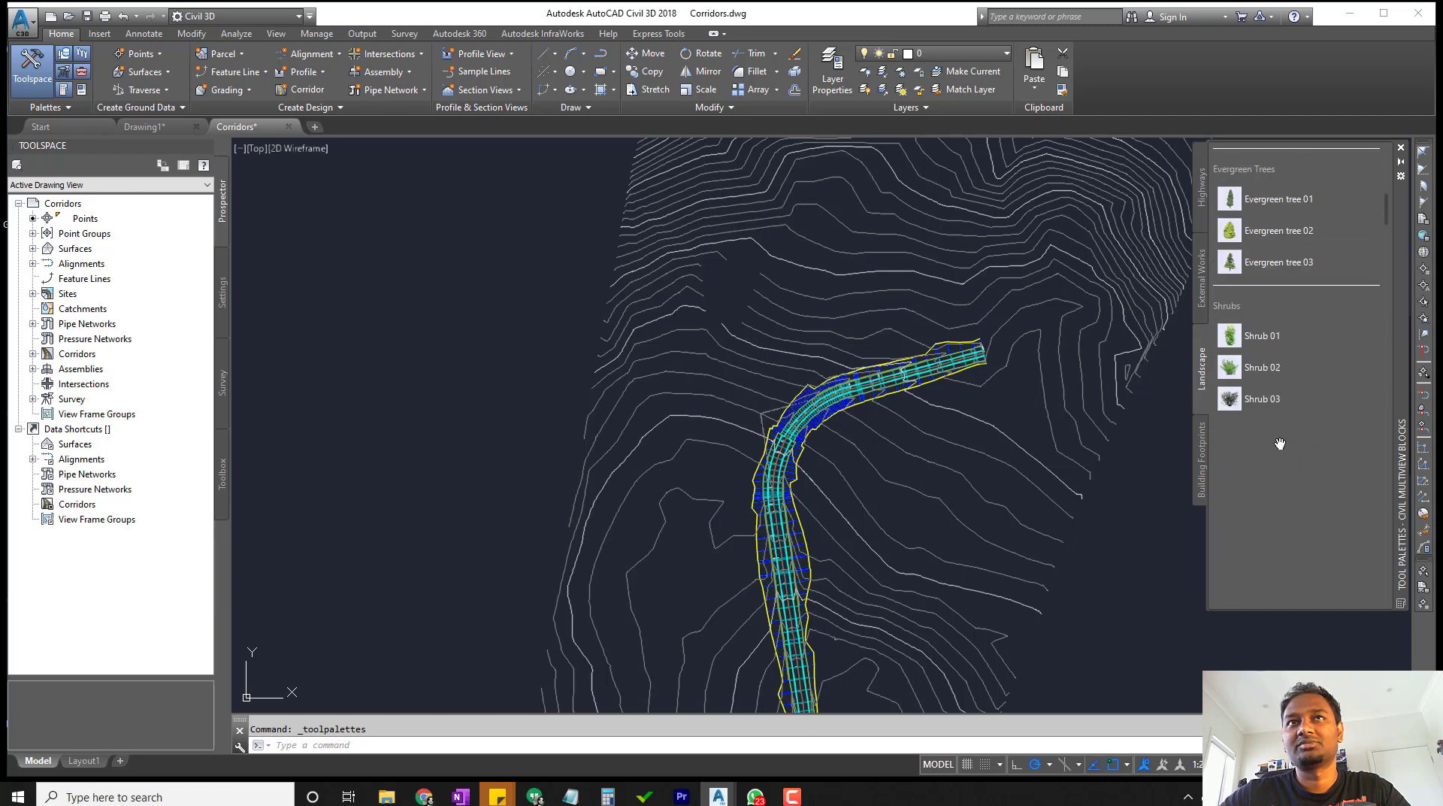
left_click(1200, 462)
scroll(1284, 481, "down", 5)
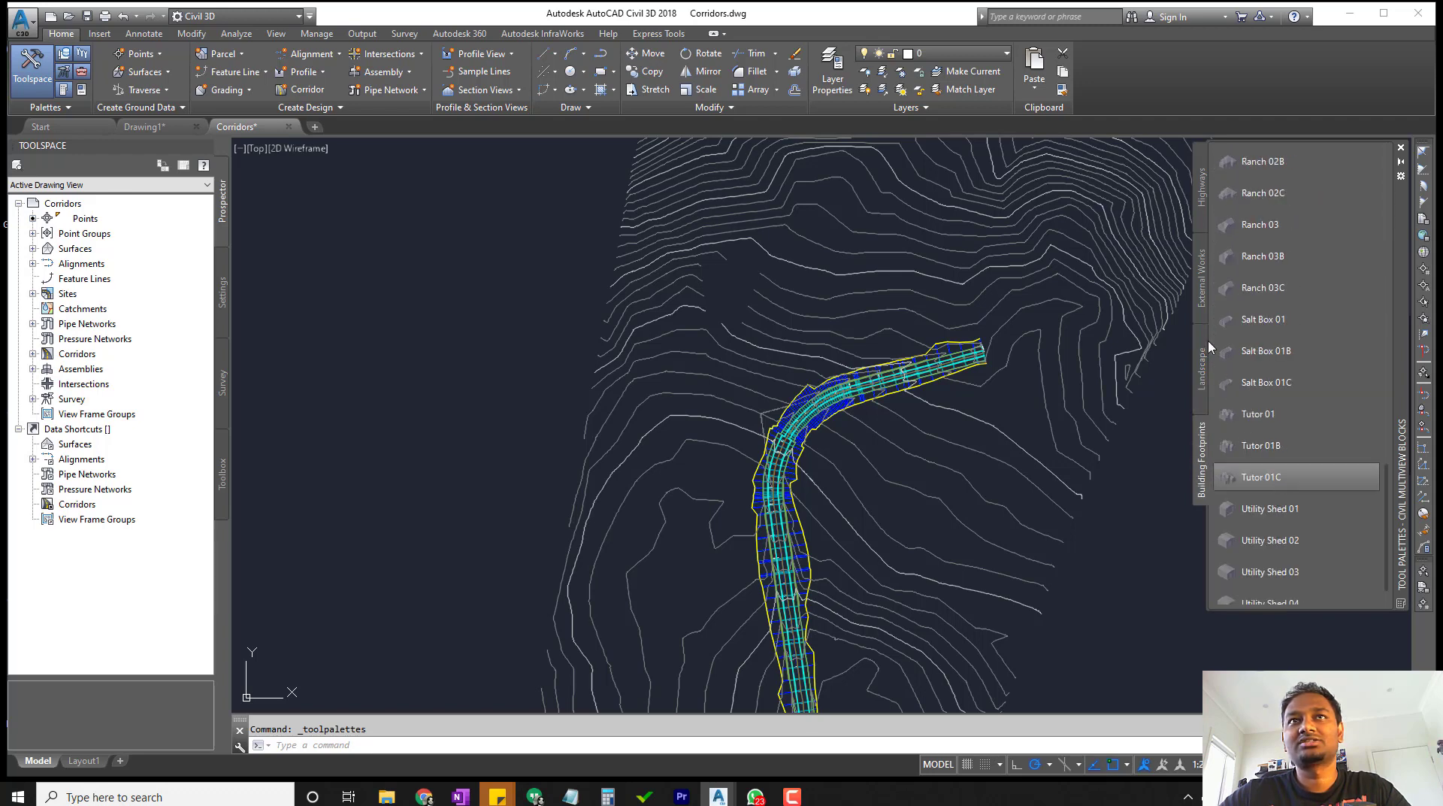
left_click(1201, 278)
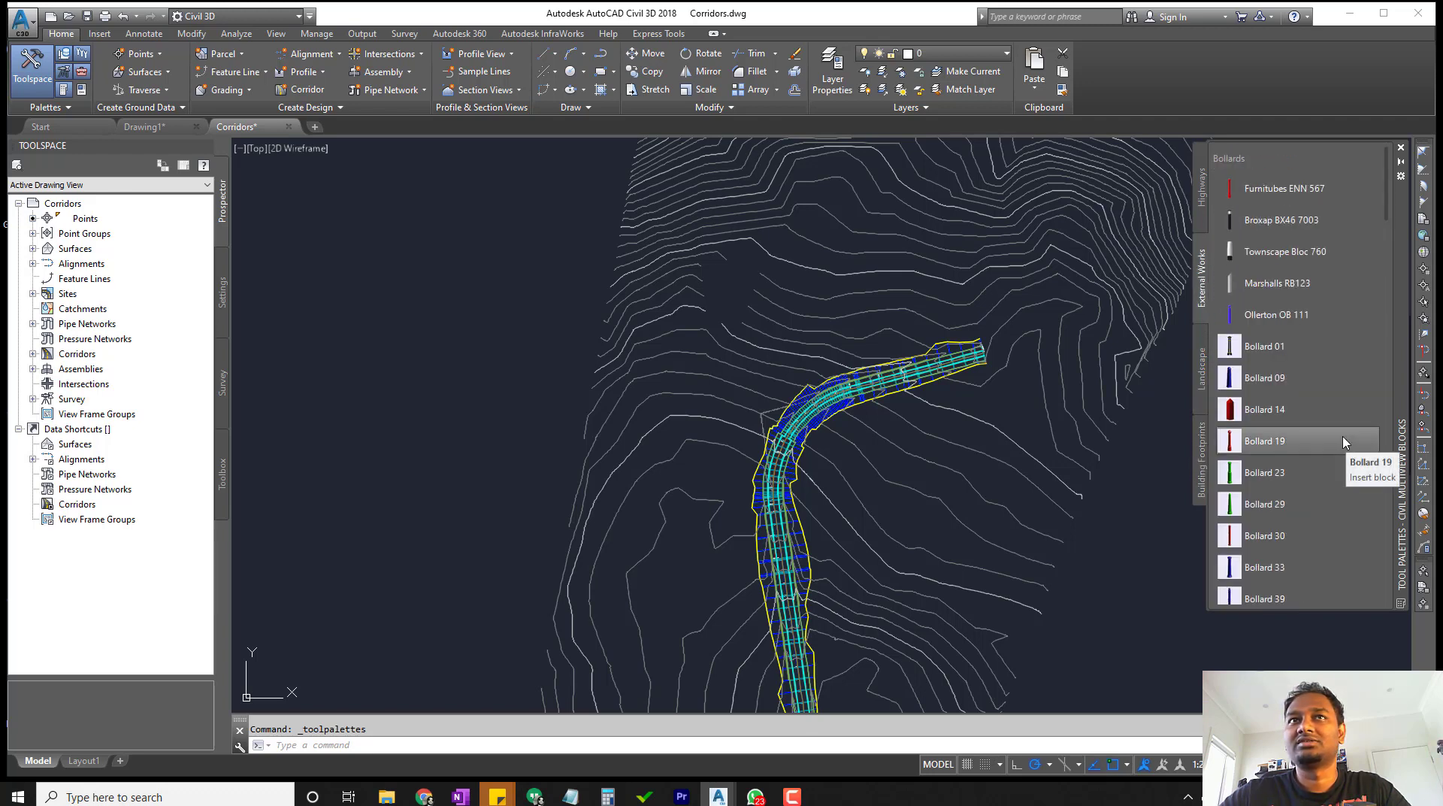
scroll(1345, 442, "down", 10)
Show the Highways palette and scroll to its Road Signs section.
left_click(1202, 209)
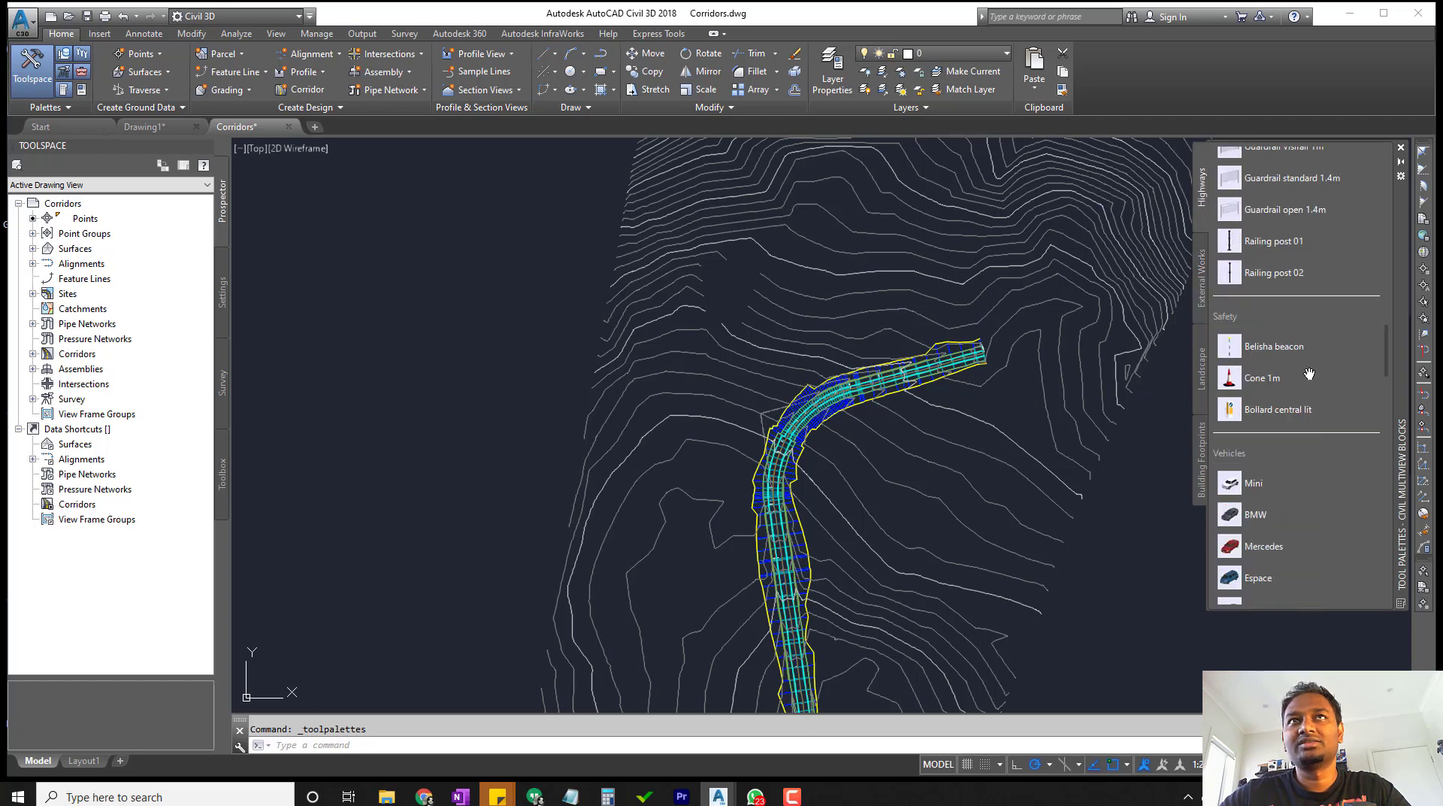
scroll(1308, 466, "down", 5)
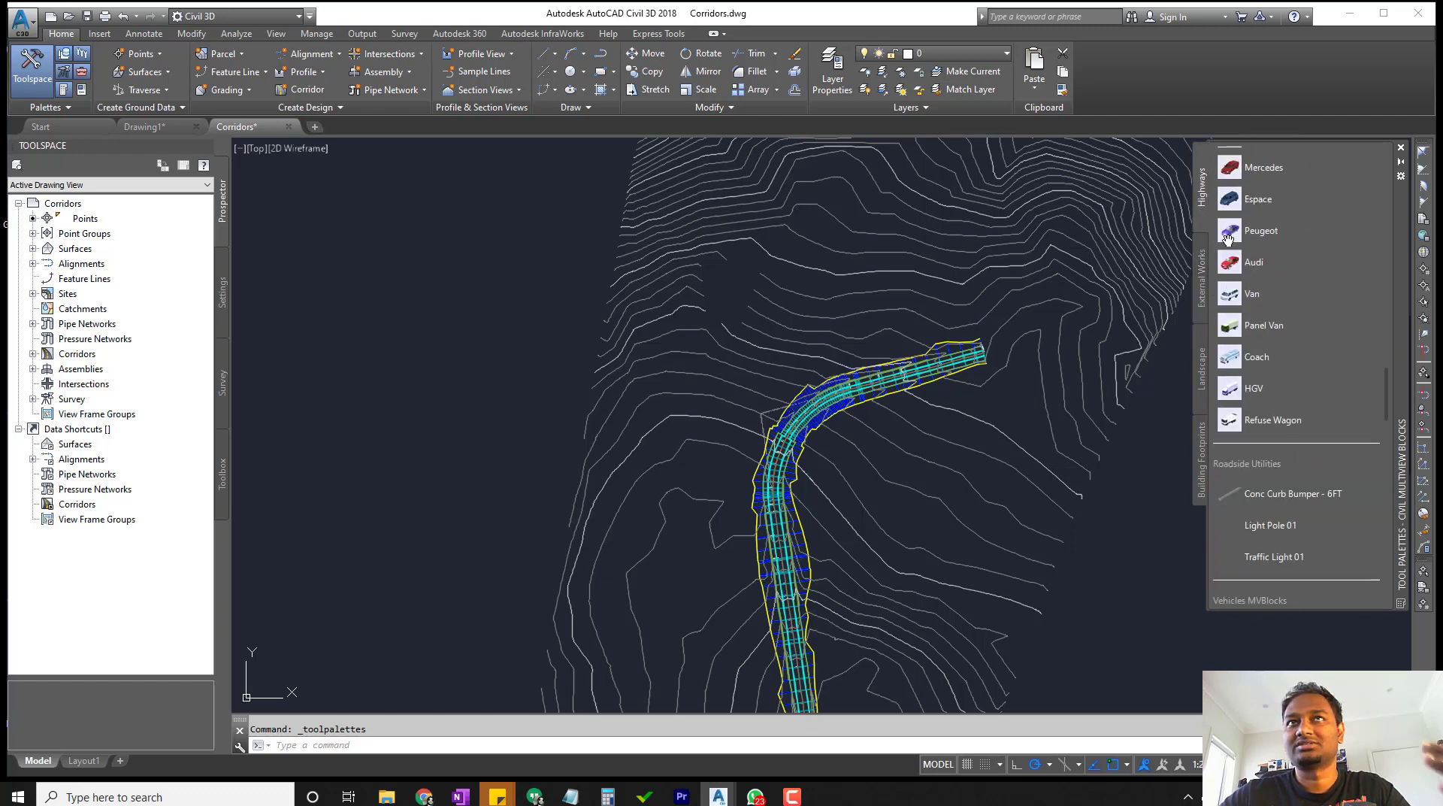
scroll(1297, 391, "down", 10)
scroll(1298, 392, "up", 8)
scroll(1298, 392, "up", 15)
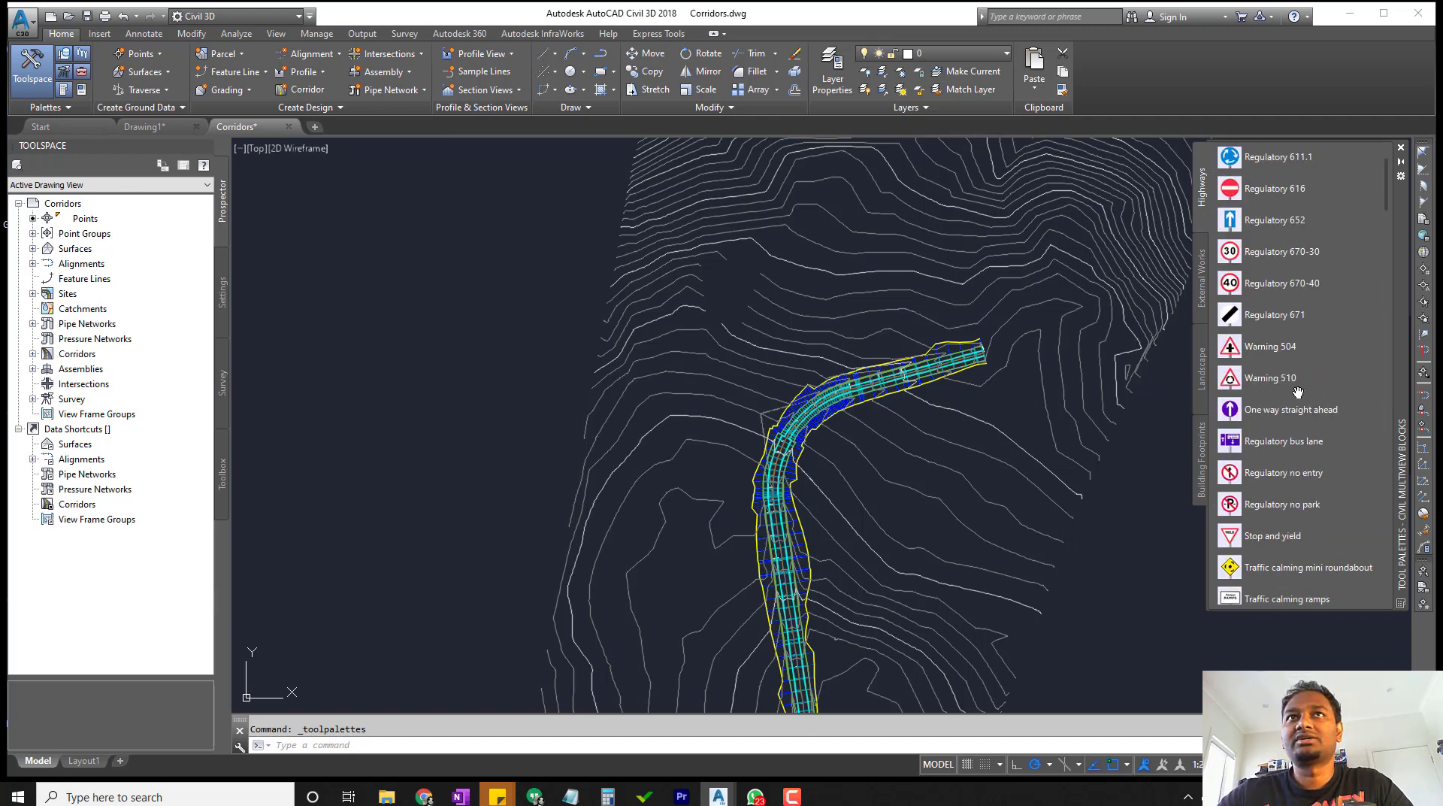
scroll(1298, 392, "up", 3)
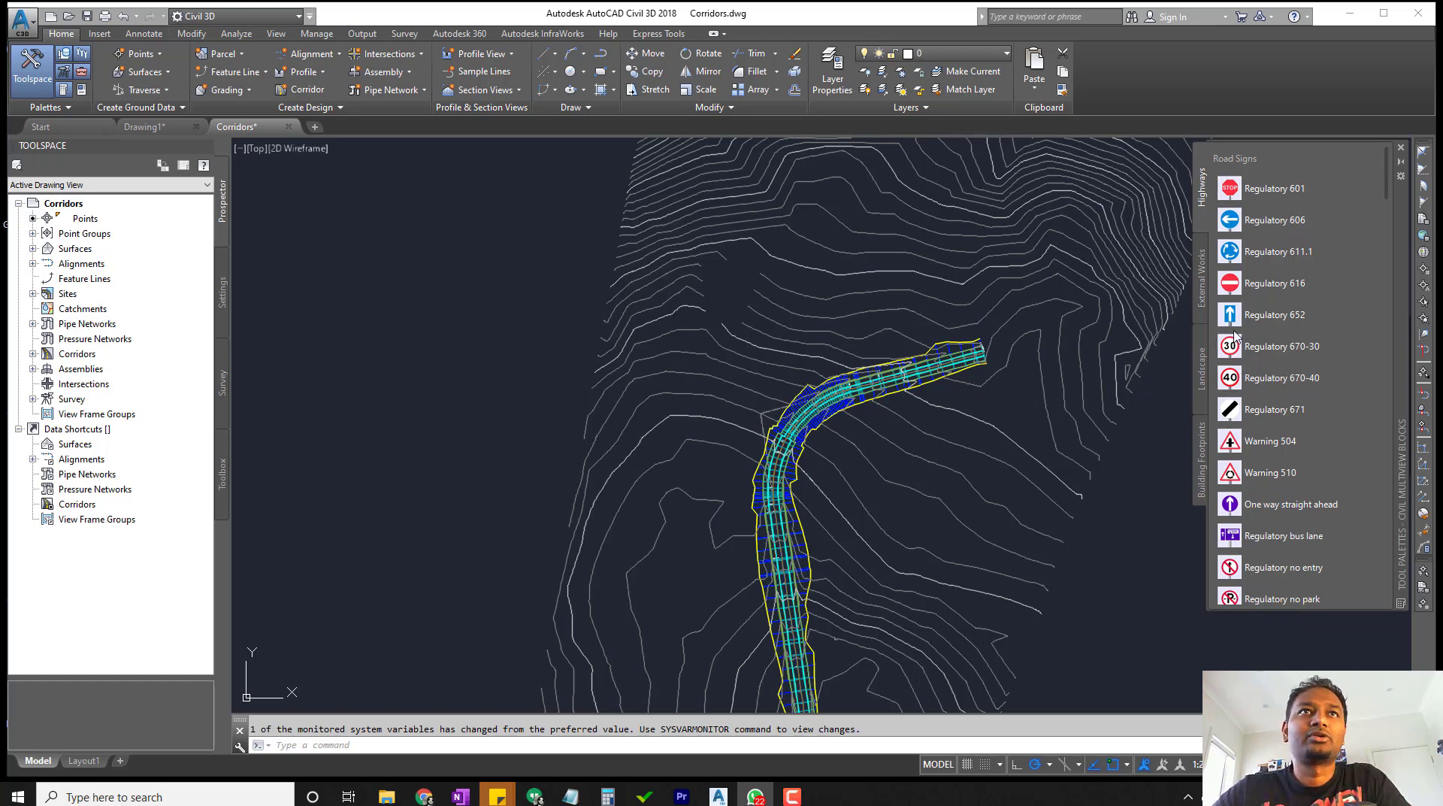
Insert the Regulatory 601 stop sign at the corridor's end with 0° rotation.
left_click(1231, 190)
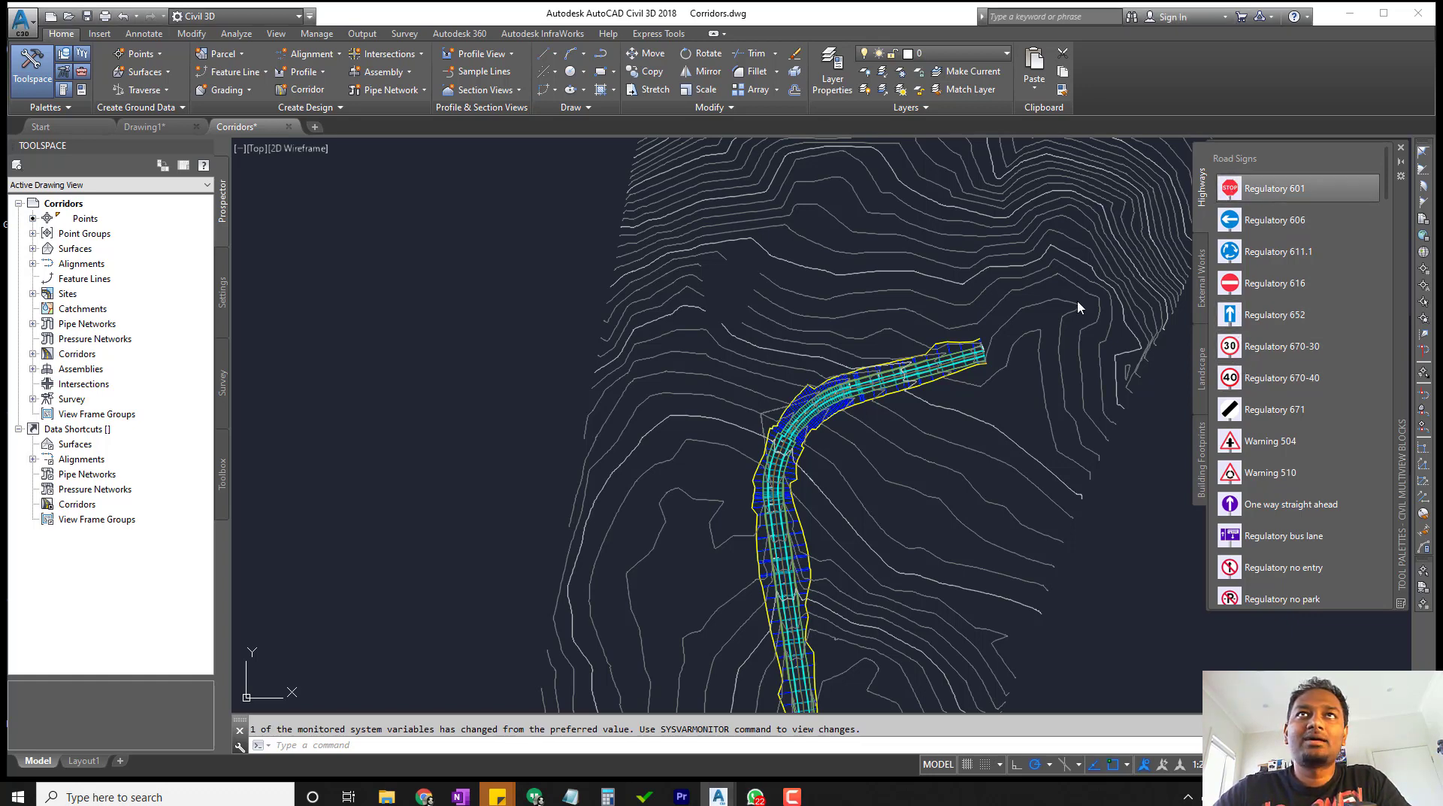
scroll(979, 364, "up", 5)
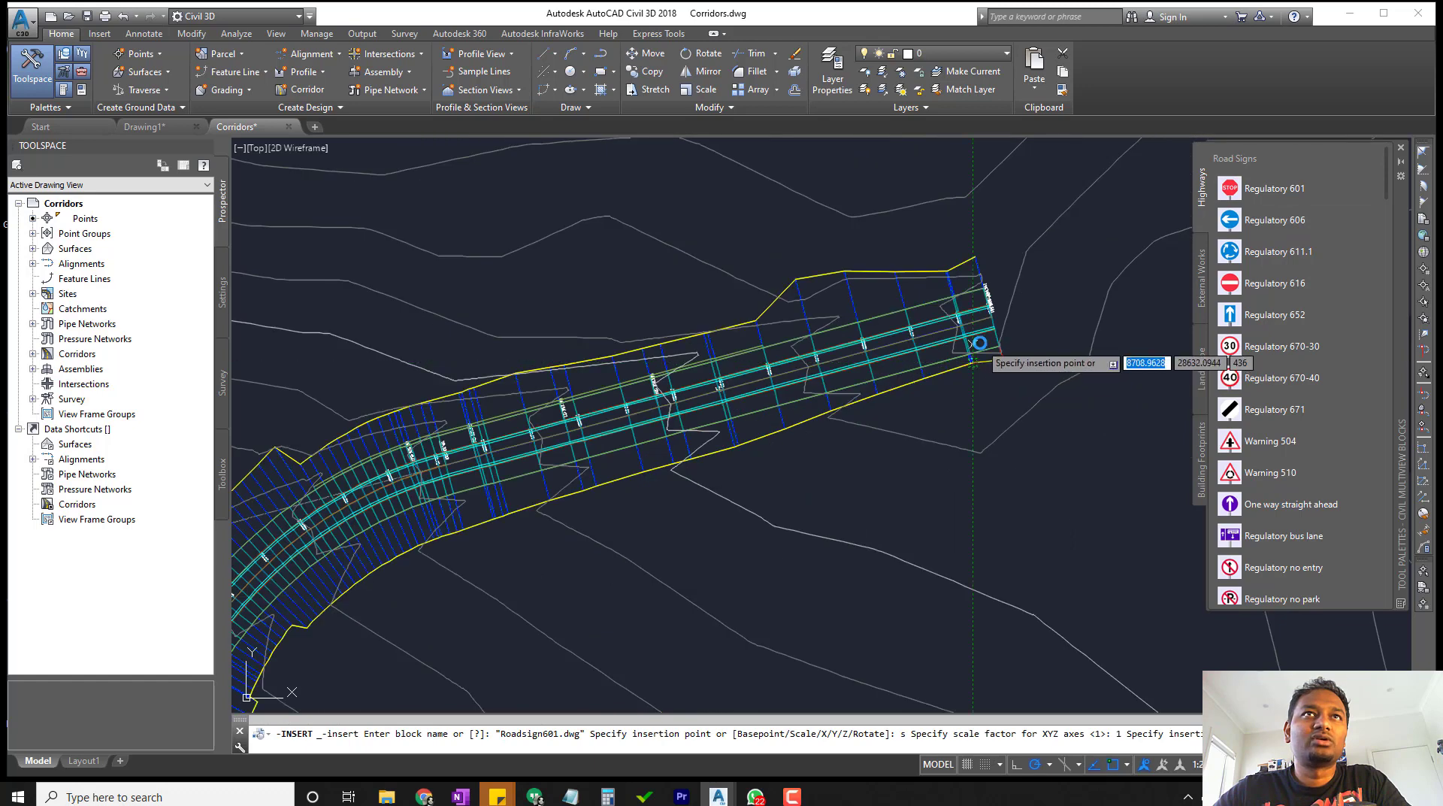
scroll(985, 375, "up", 4)
scroll(988, 383, "down", 4)
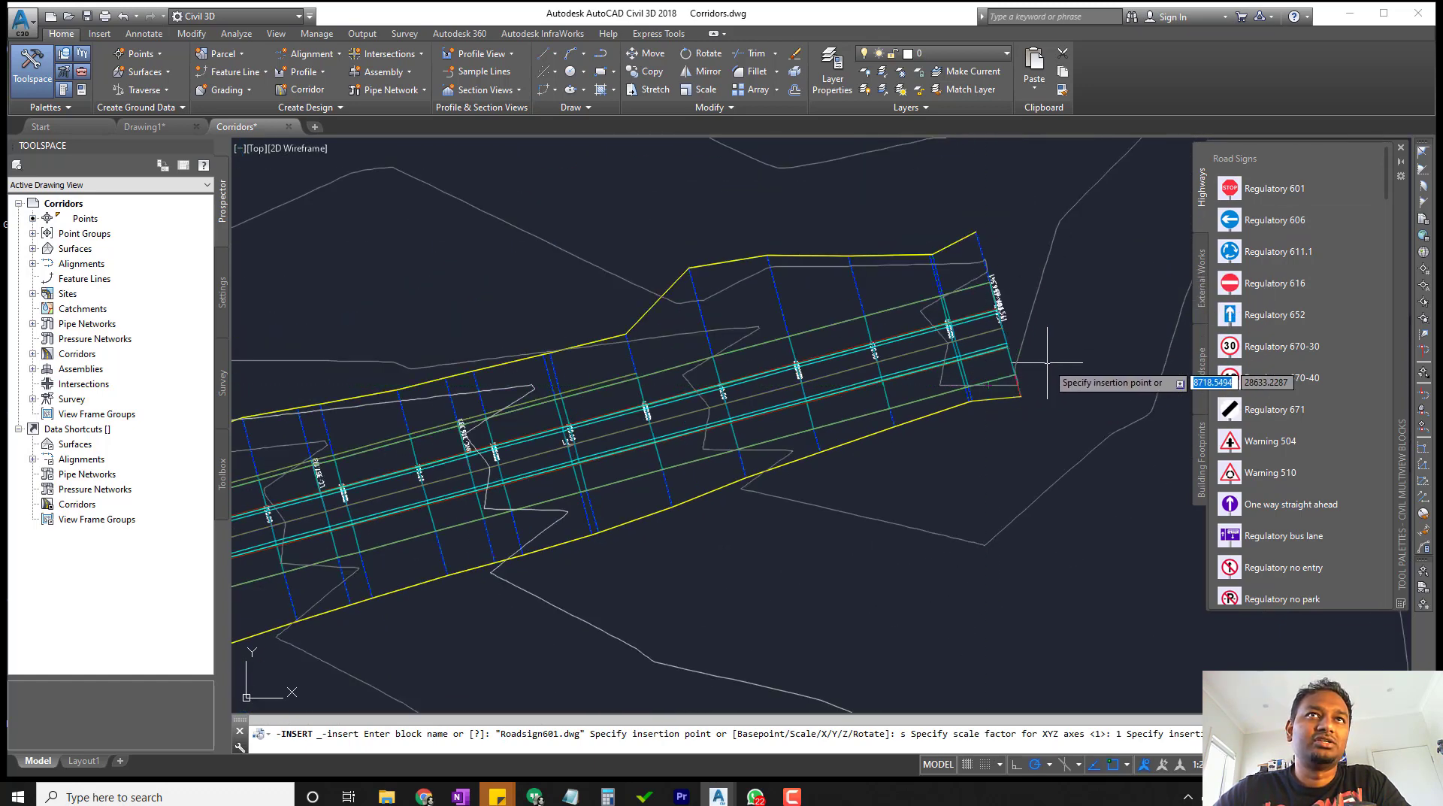
scroll(1010, 367, "up", 5)
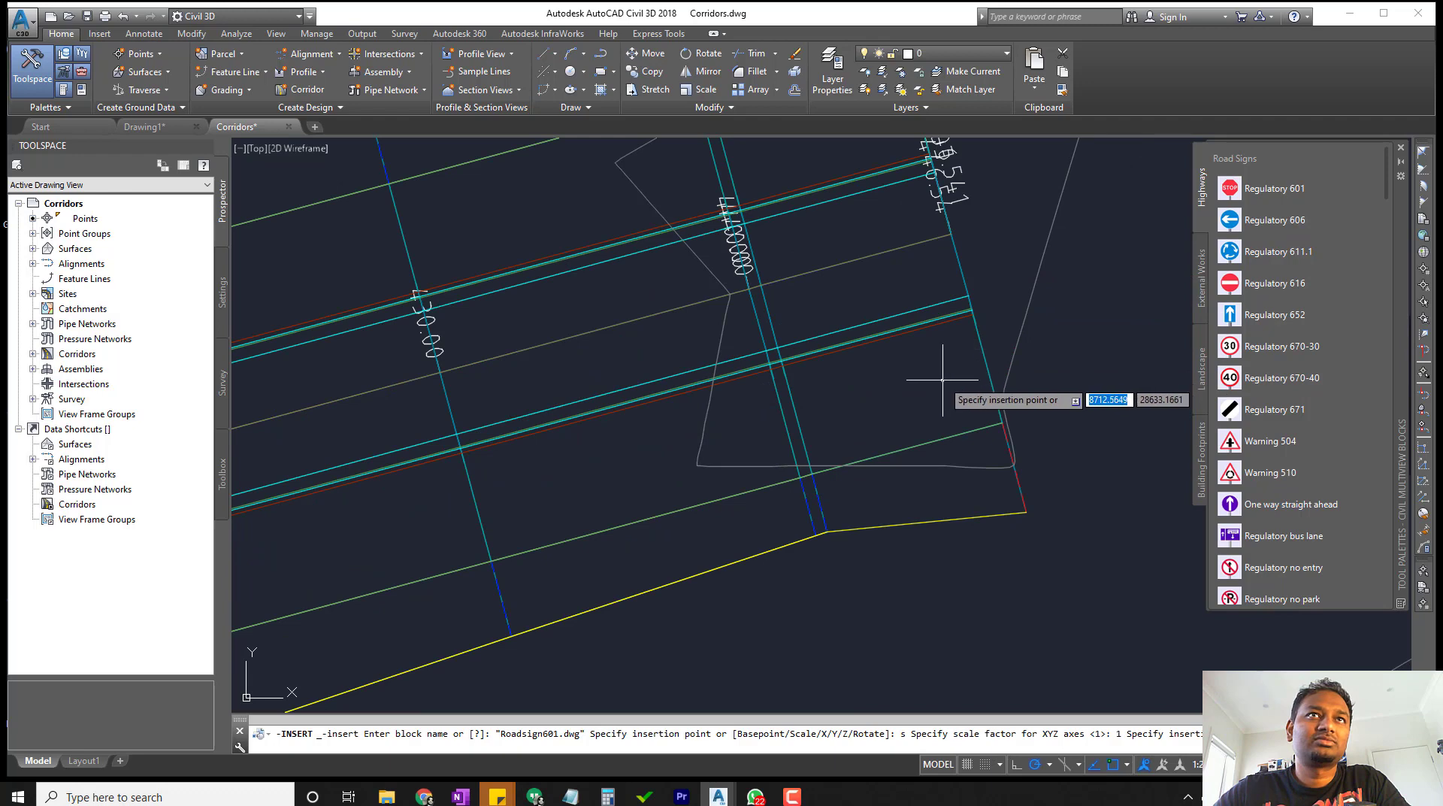
left_click(897, 390)
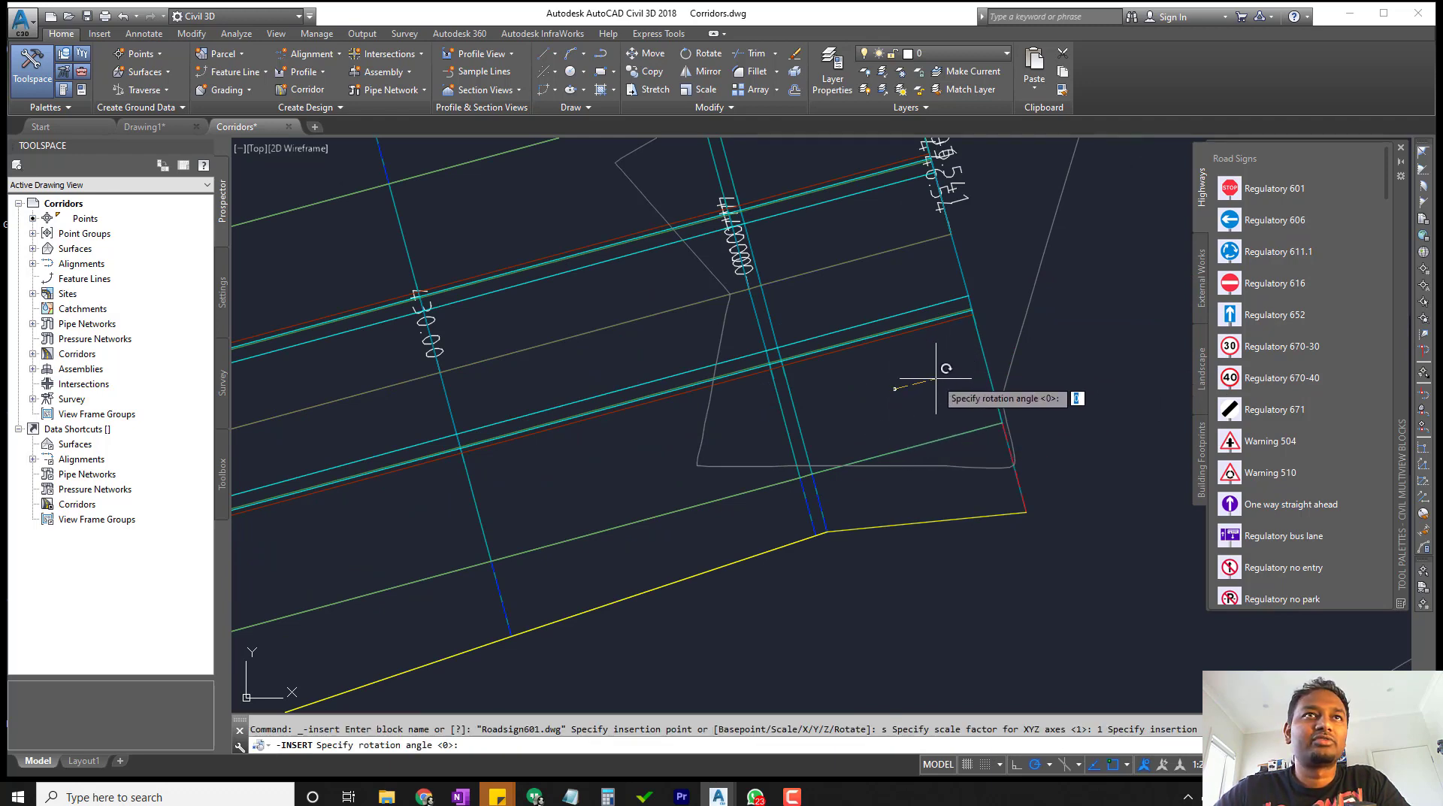
key("Return")
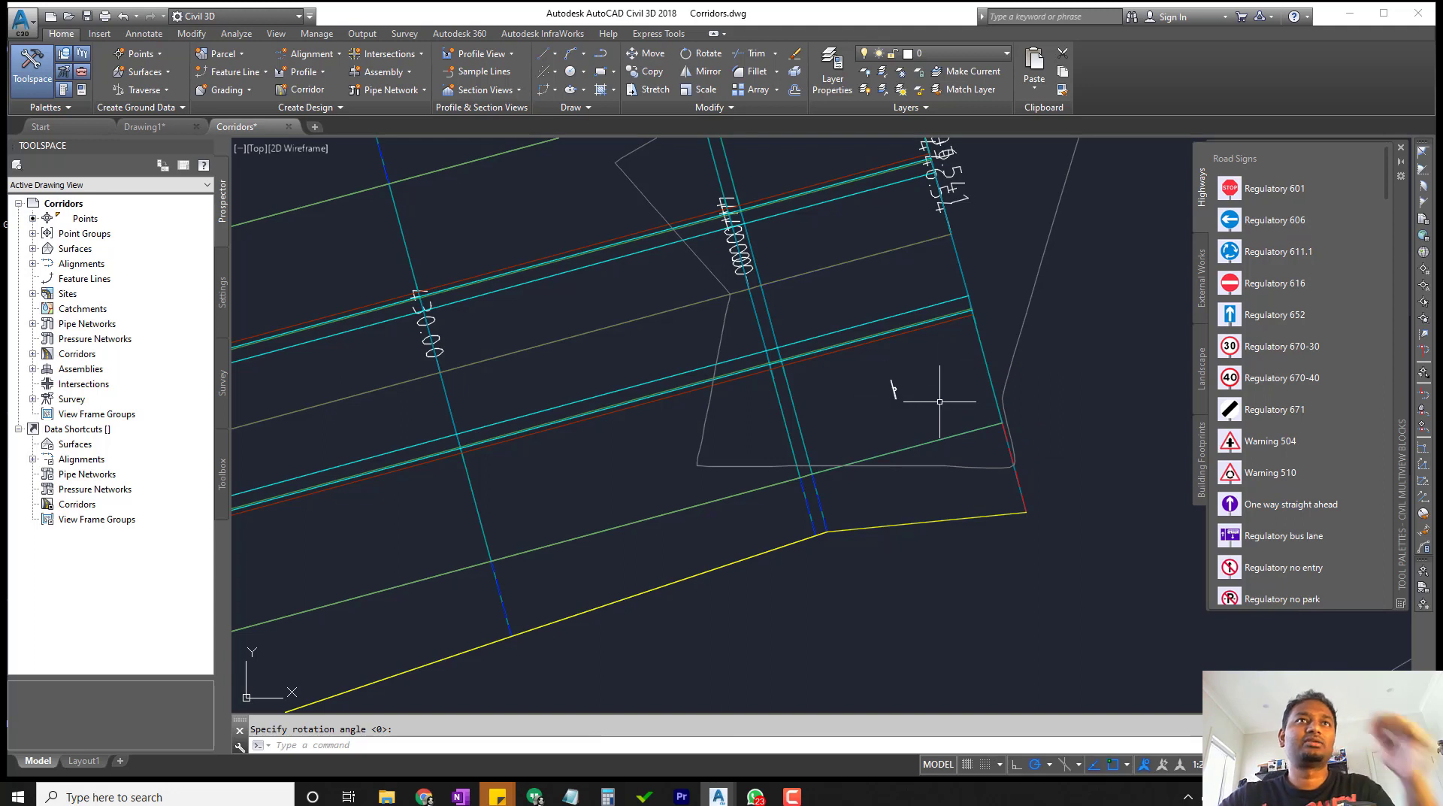
key("Return")
left_click(892, 387)
right_click(868, 388)
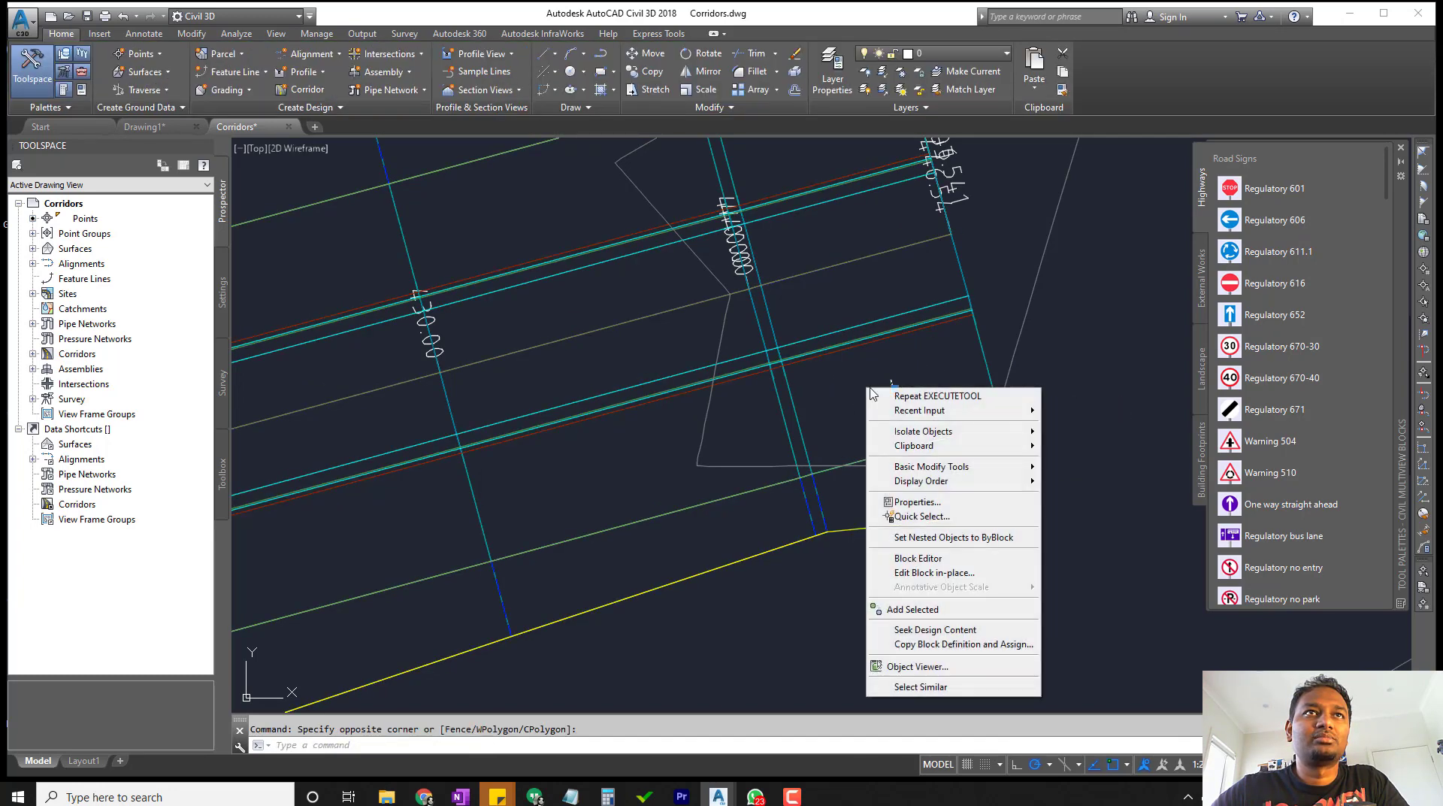
left_click(926, 666)
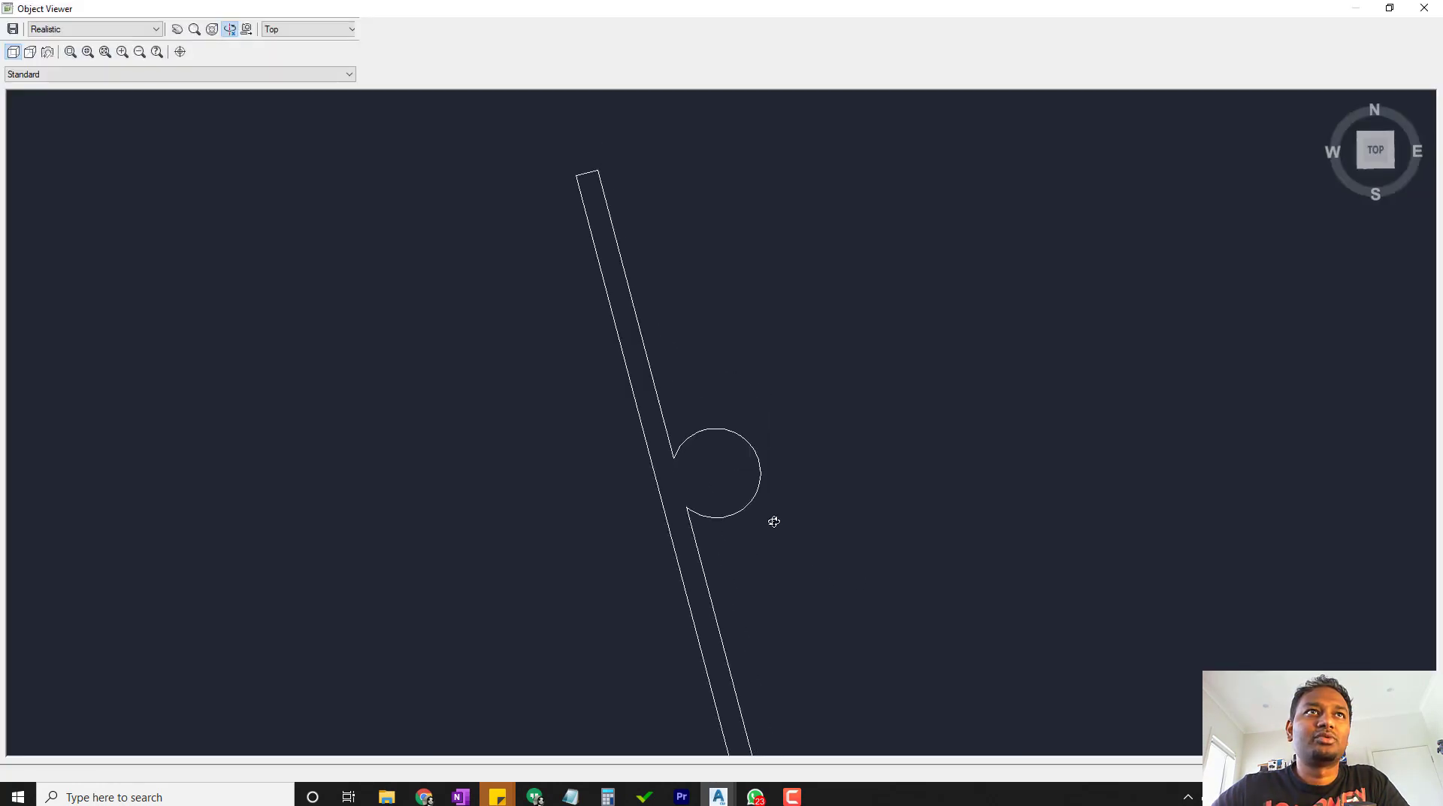
scroll(841, 526, "down", 5)
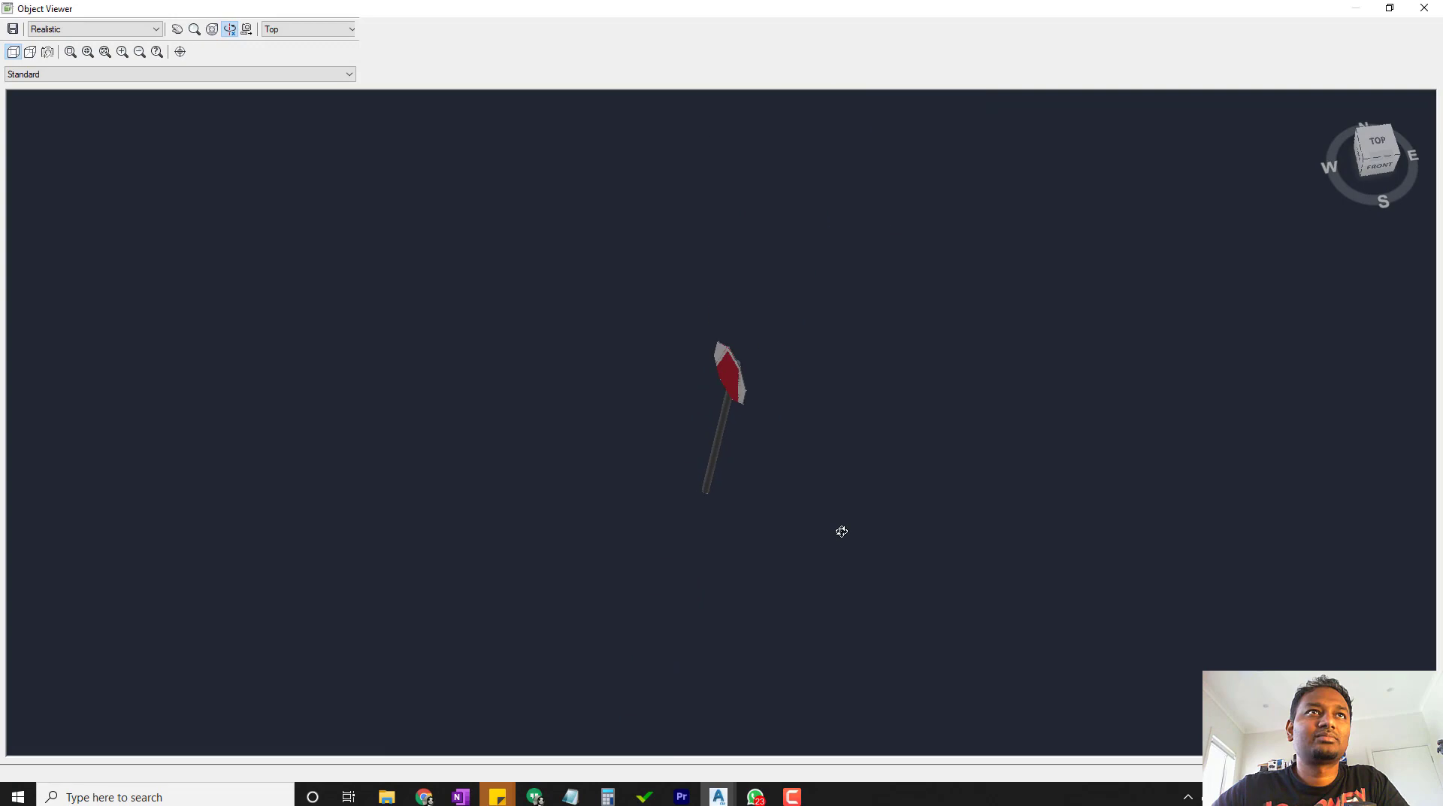
middle_click(735, 512)
middle_click(735, 512)
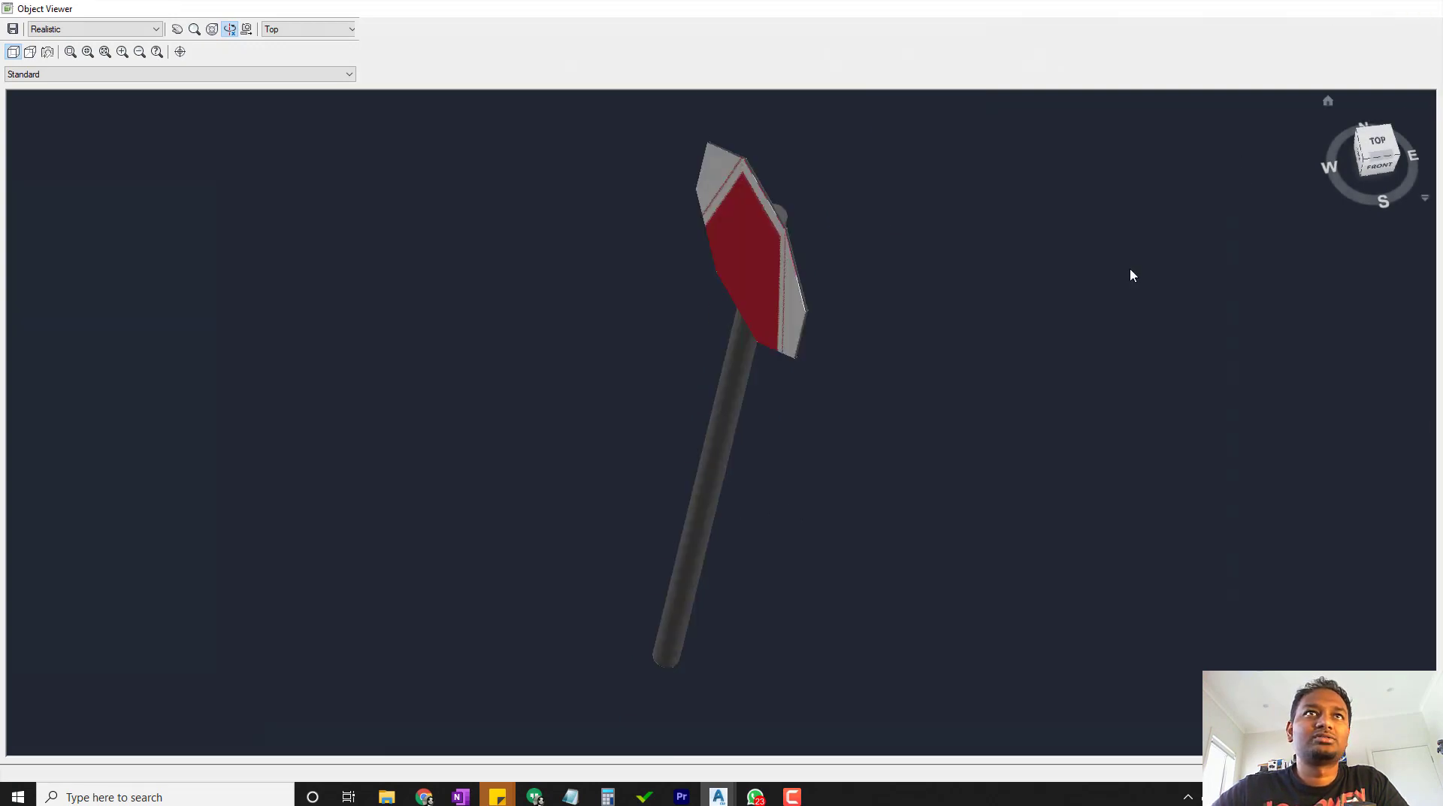
left_click(1424, 8)
left_click(893, 388)
left_click(772, 290)
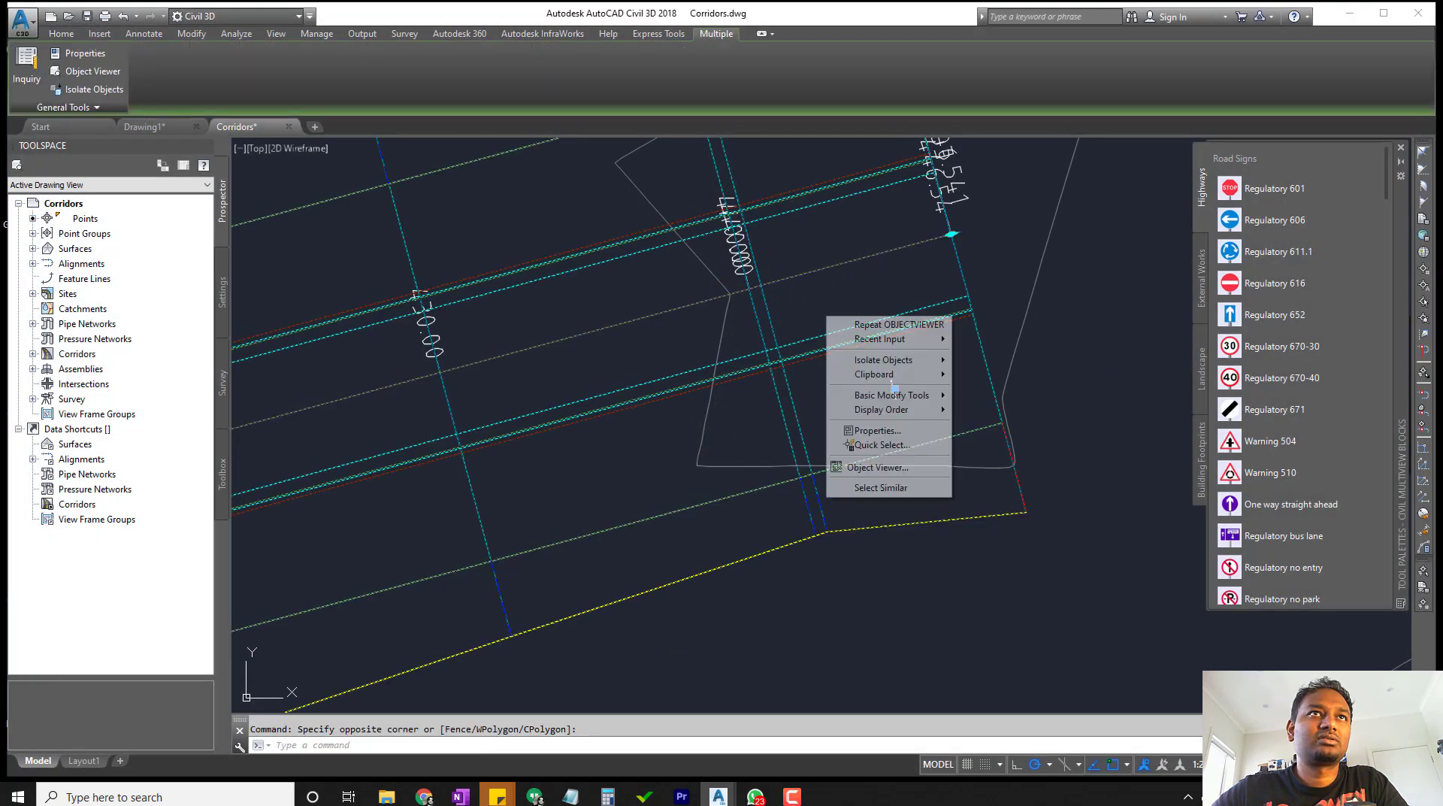
right_click(825, 315)
left_click(878, 467)
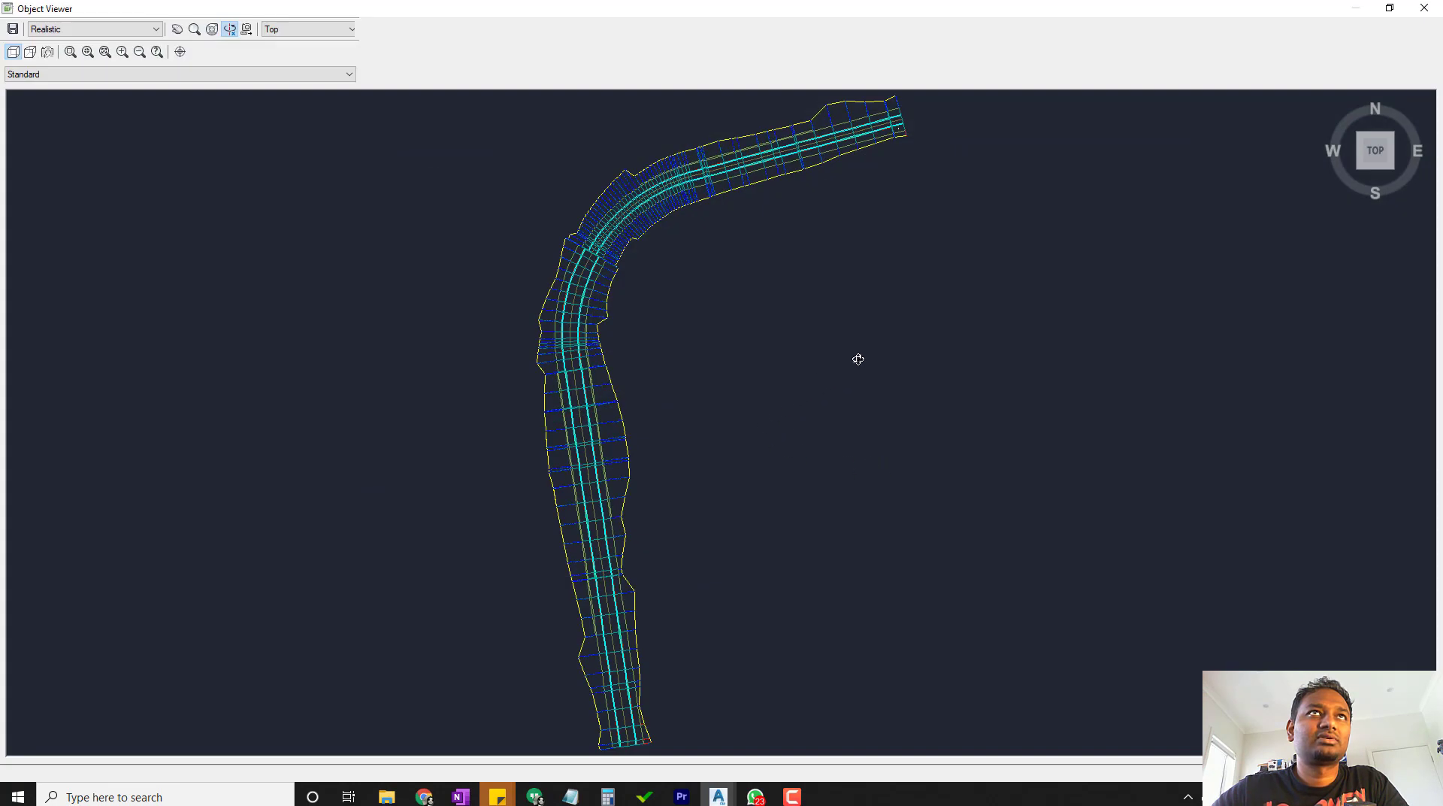
left_click_drag(872, 348, 813, 570)
scroll(789, 514, "down", 5)
left_click_drag(770, 512, 708, 553)
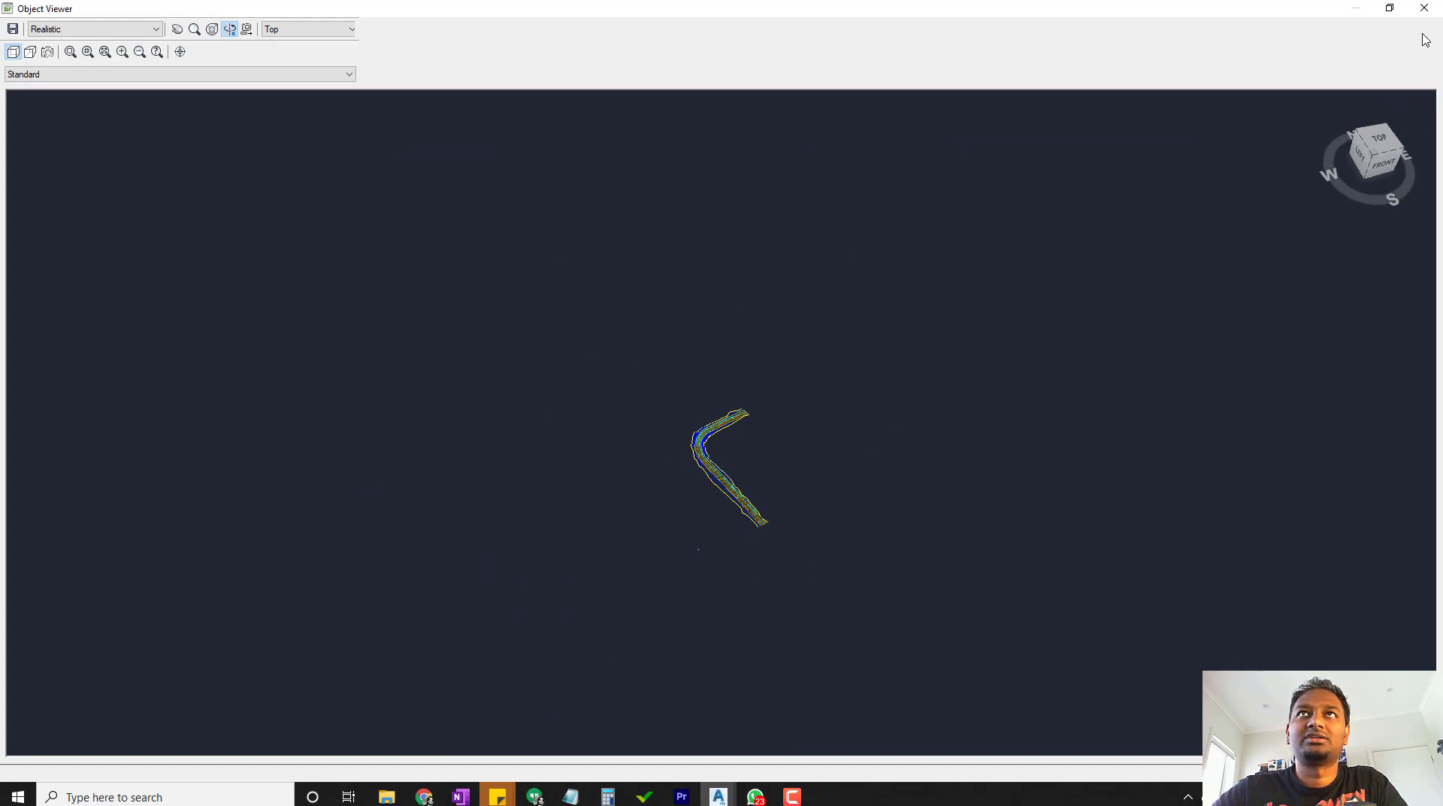
left_click(1423, 9)
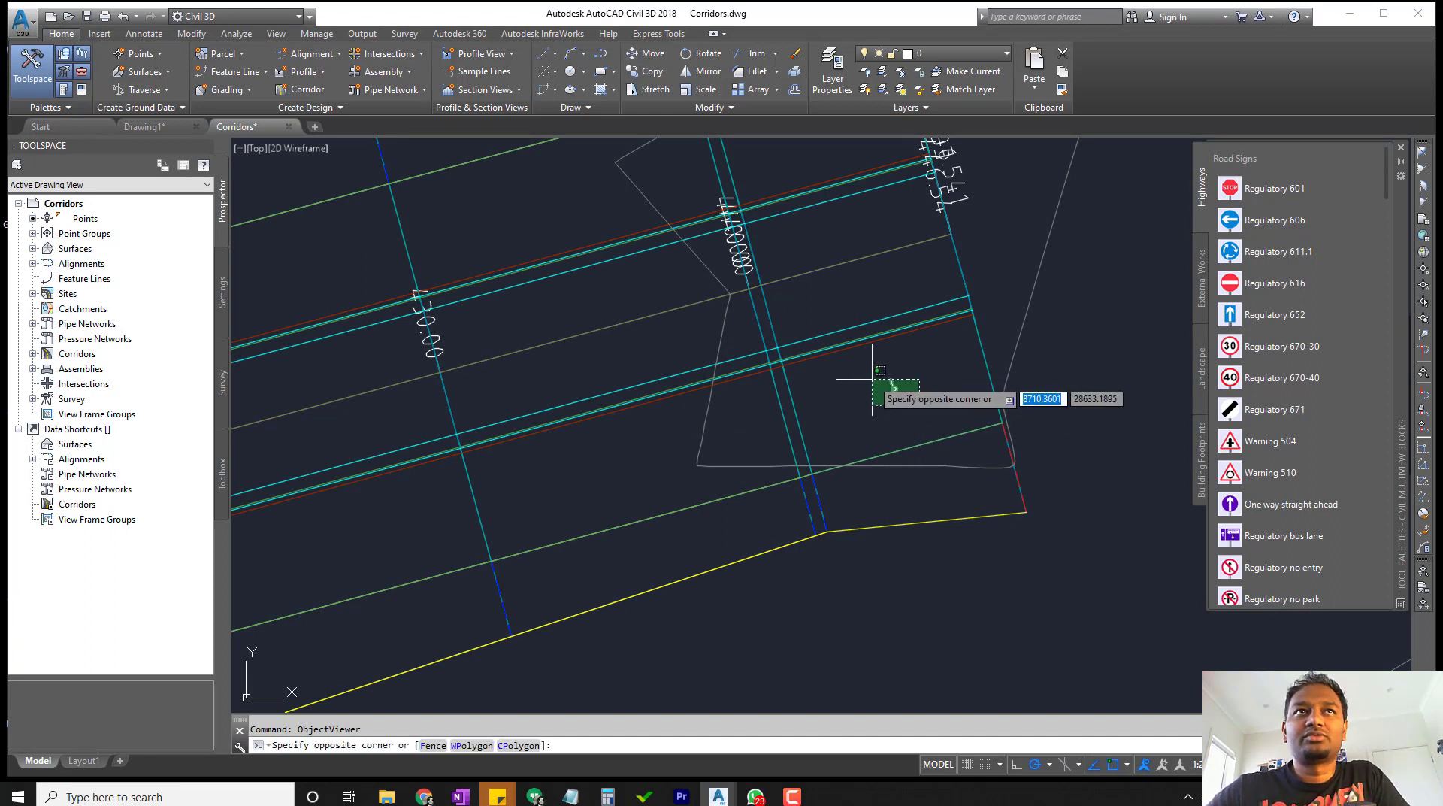
left_click(893, 389)
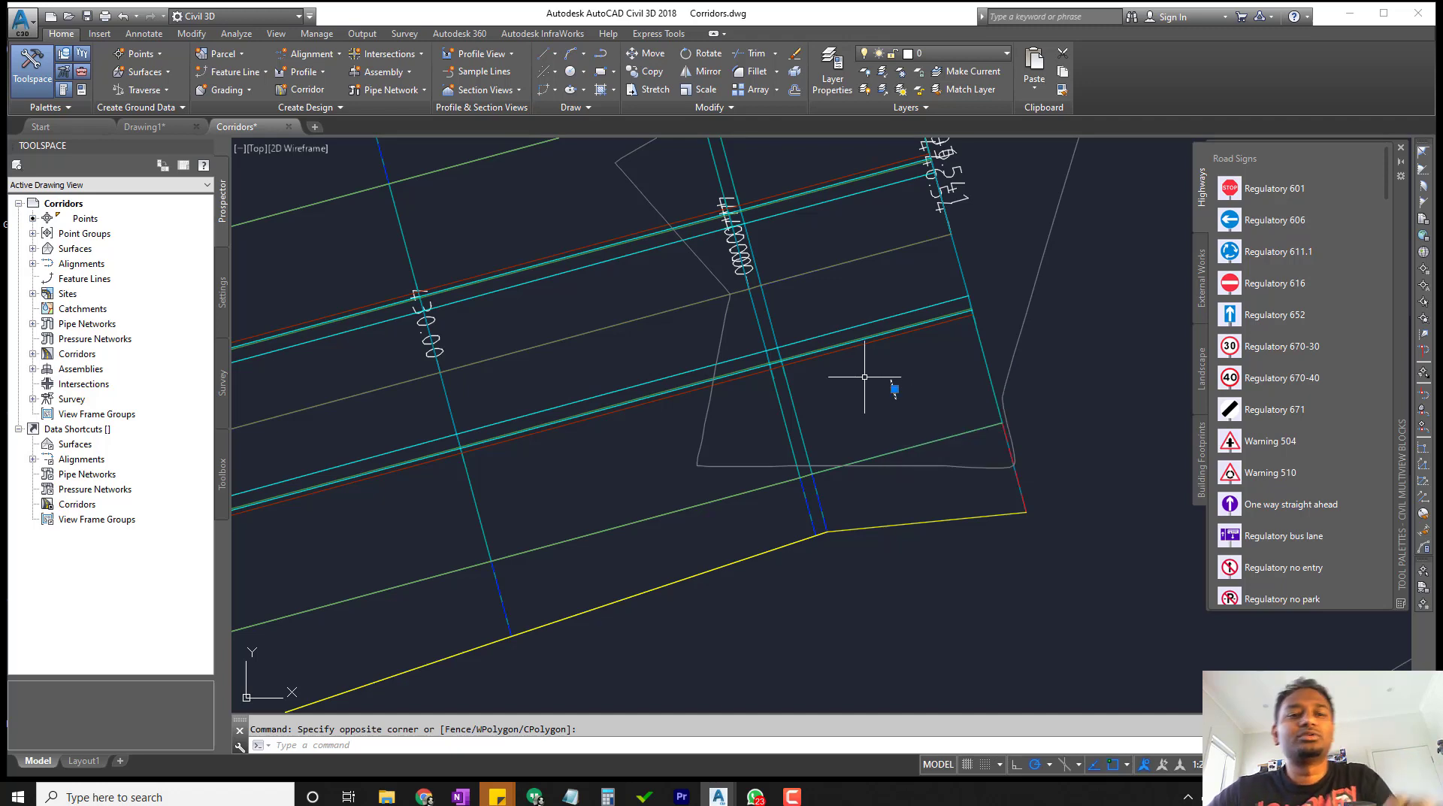
key("Escape")
Move the Roadsign601 block onto the Final surface, then window-select the corridor and sign.
left_click(1092, 258)
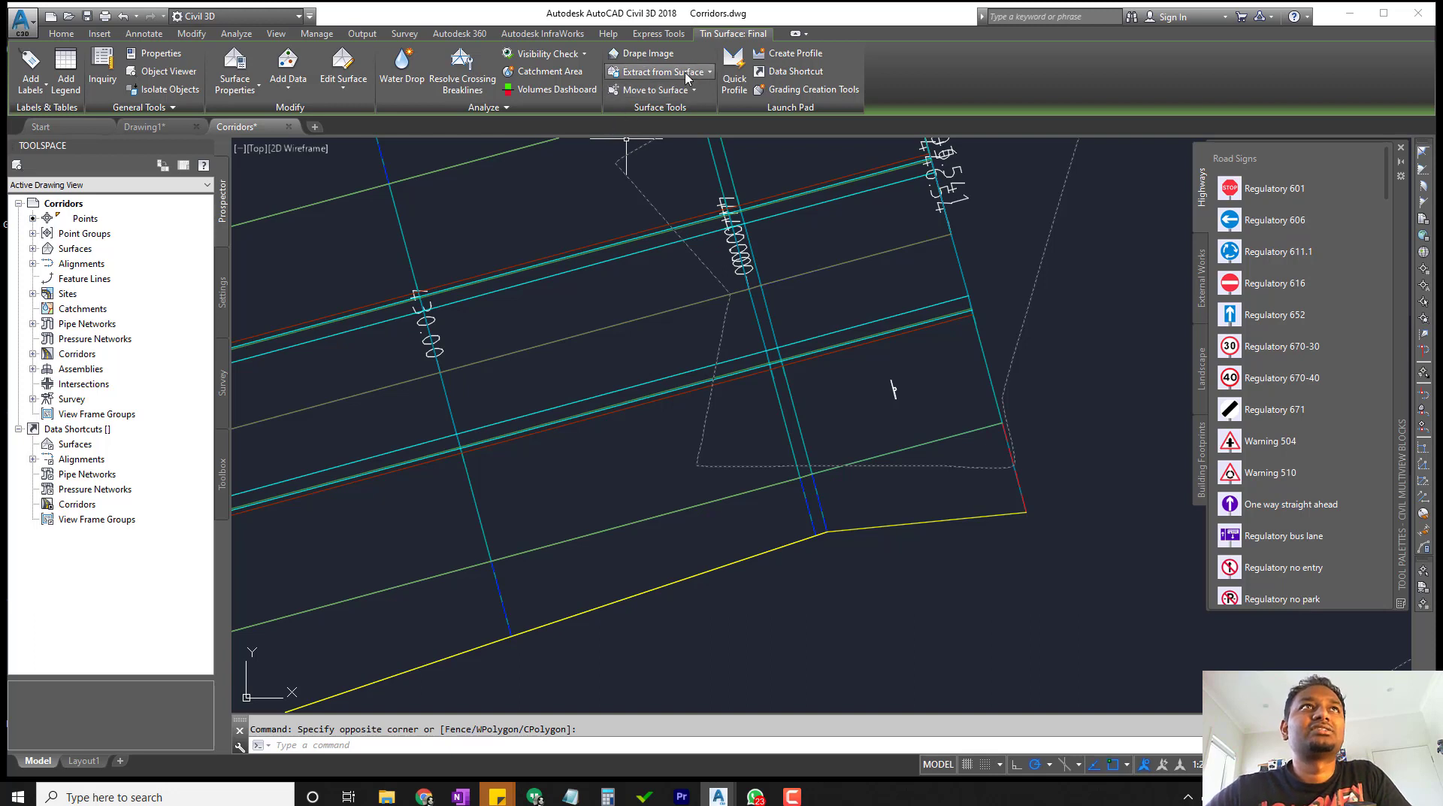
left_click(678, 91)
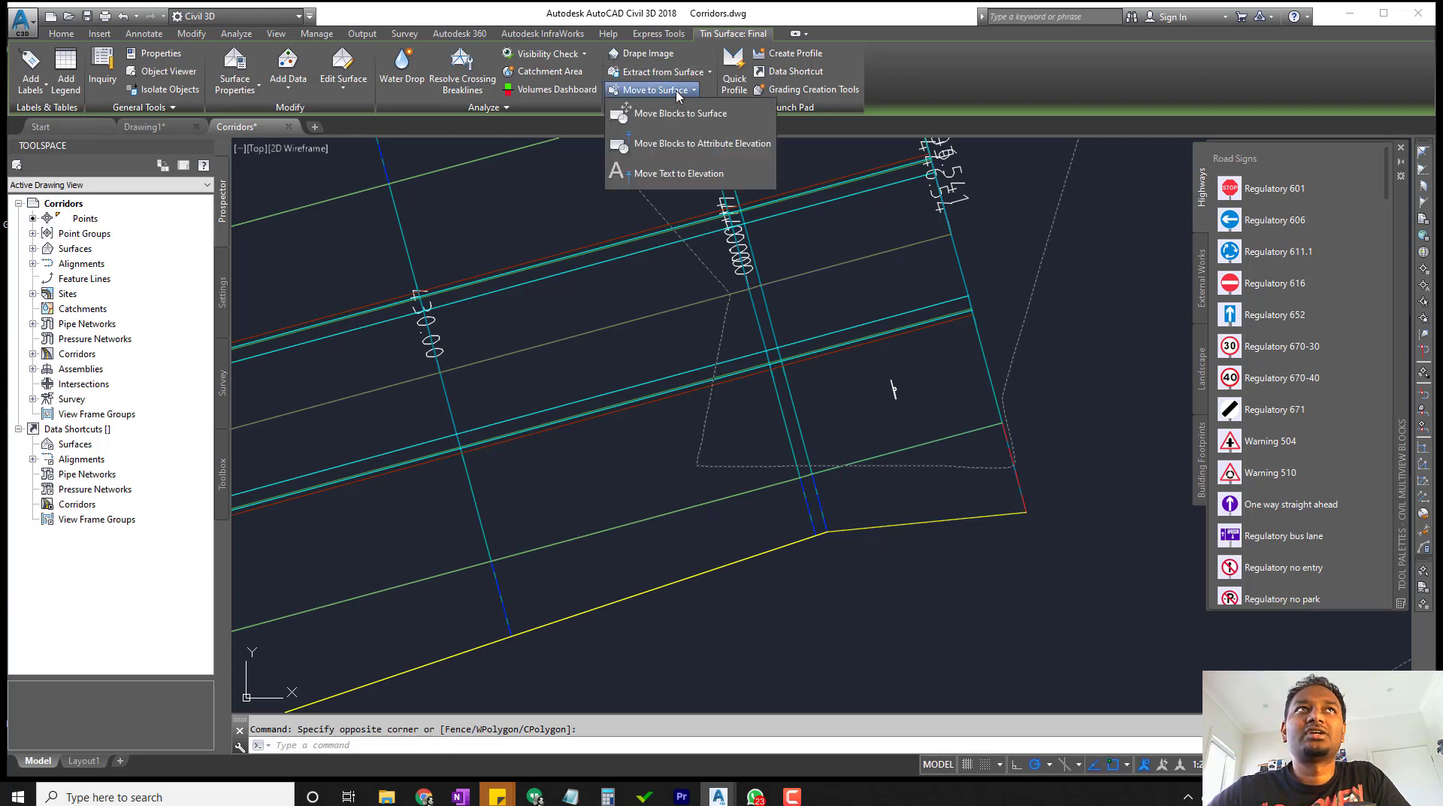
left_click(679, 119)
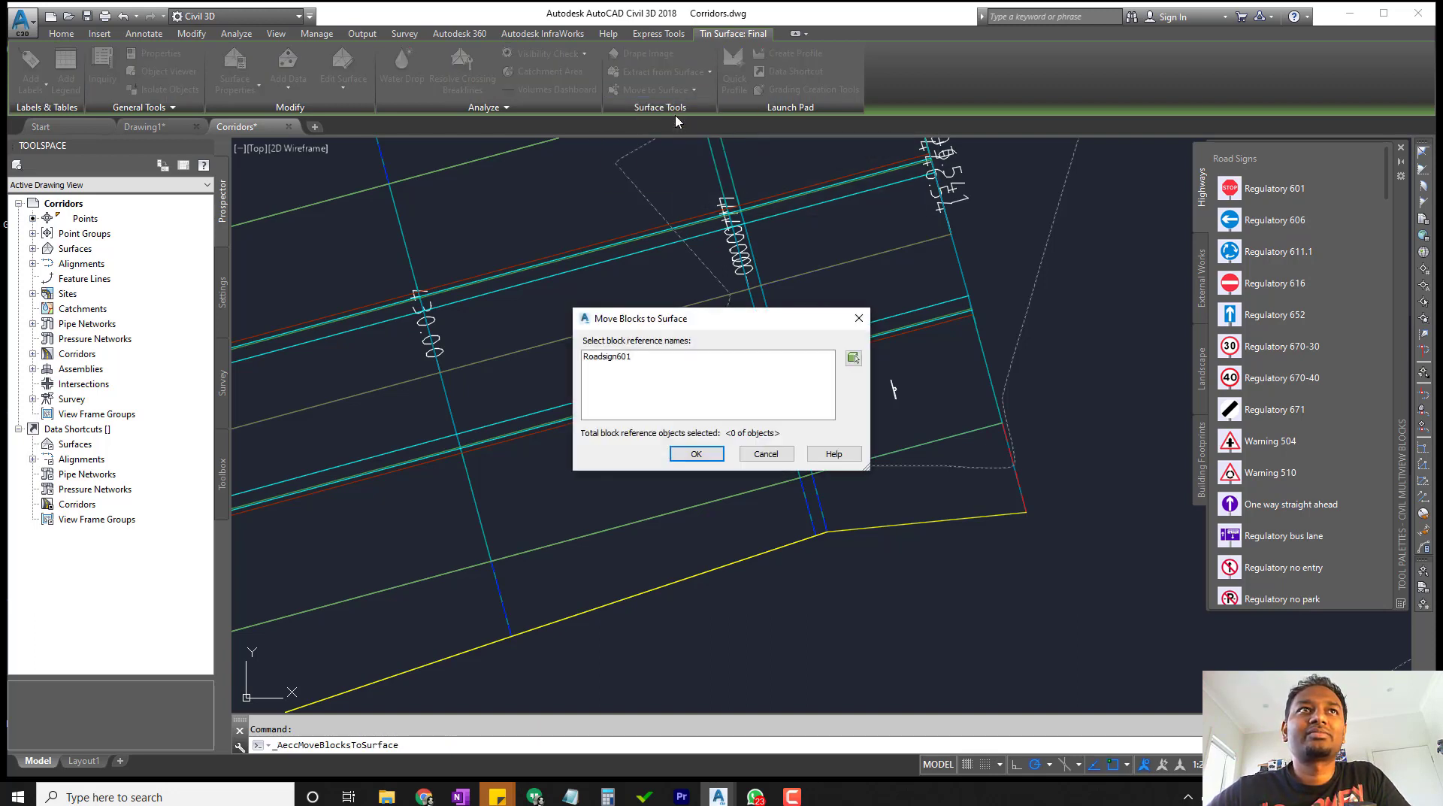
left_click(600, 358)
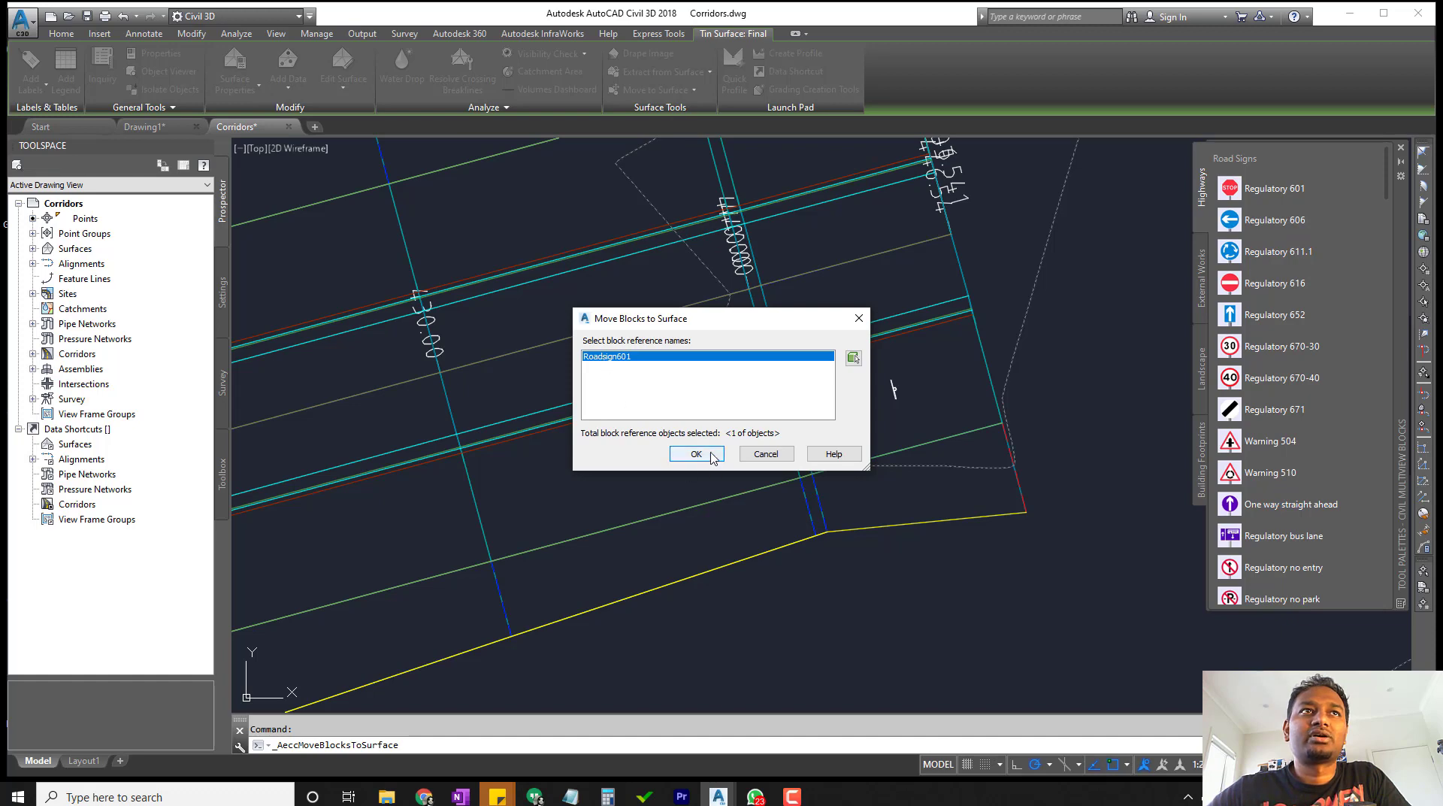
left_click(697, 454)
left_click(921, 399)
left_click(832, 310)
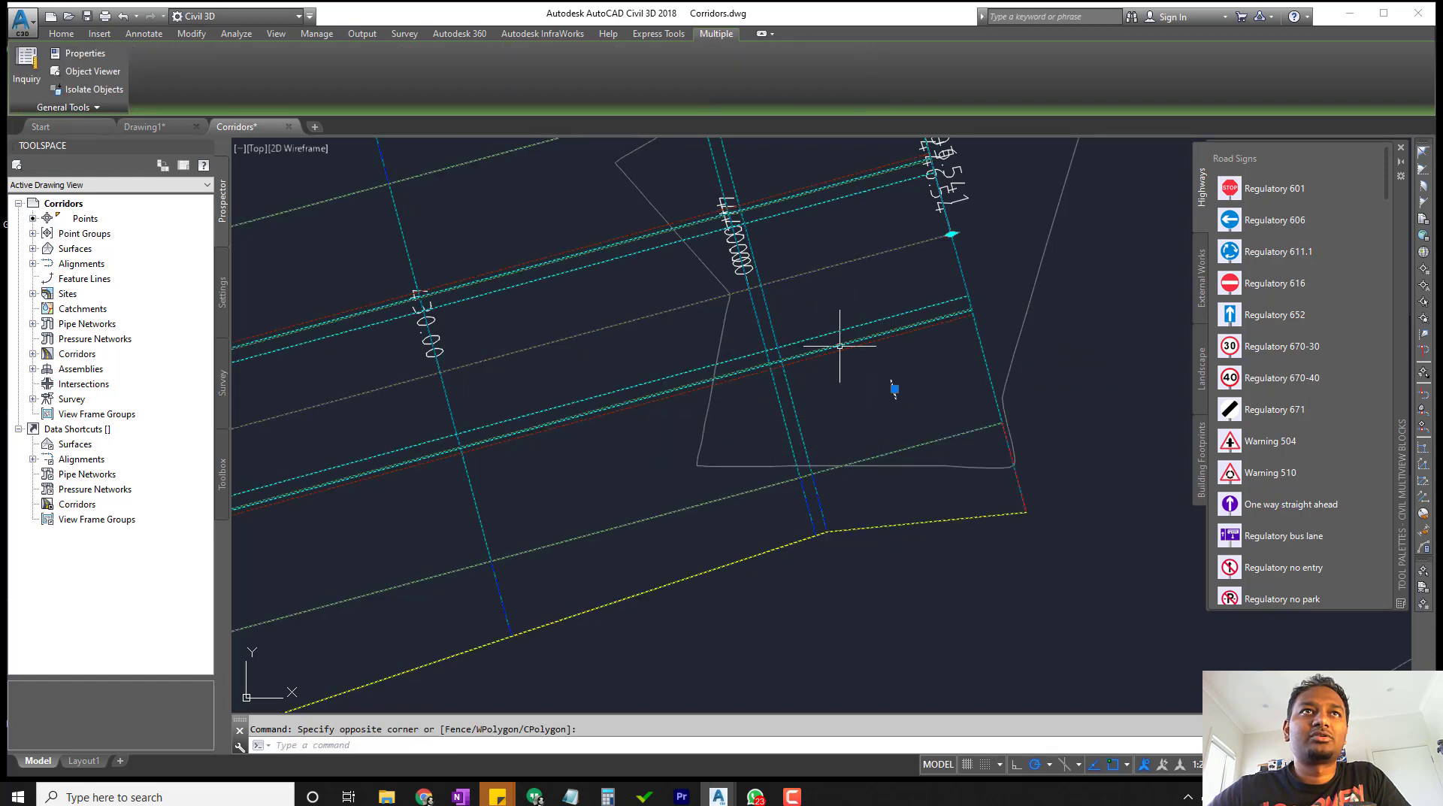
right_click(840, 348)
left_click(889, 498)
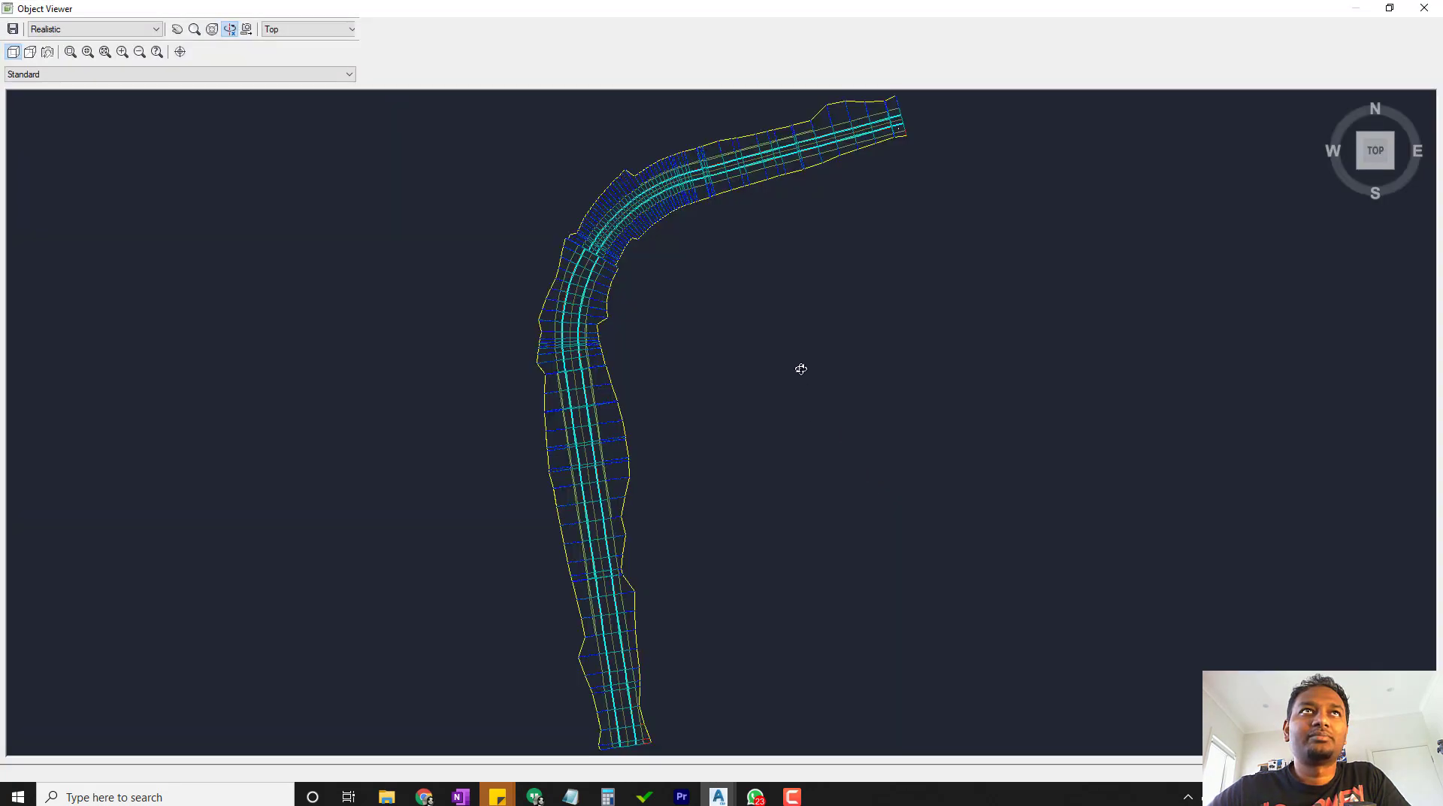
left_click_drag(805, 331, 728, 596)
scroll(894, 375, "up", 3)
scroll(894, 374, "down", 3)
left_click_drag(892, 293, 787, 483)
scroll(789, 418, "up", 5)
left_click_drag(641, 598, 676, 606)
scroll(943, 493, "up", 5)
left_click_drag(944, 493, 425, 481)
left_click_drag(1063, 621, 956, 541)
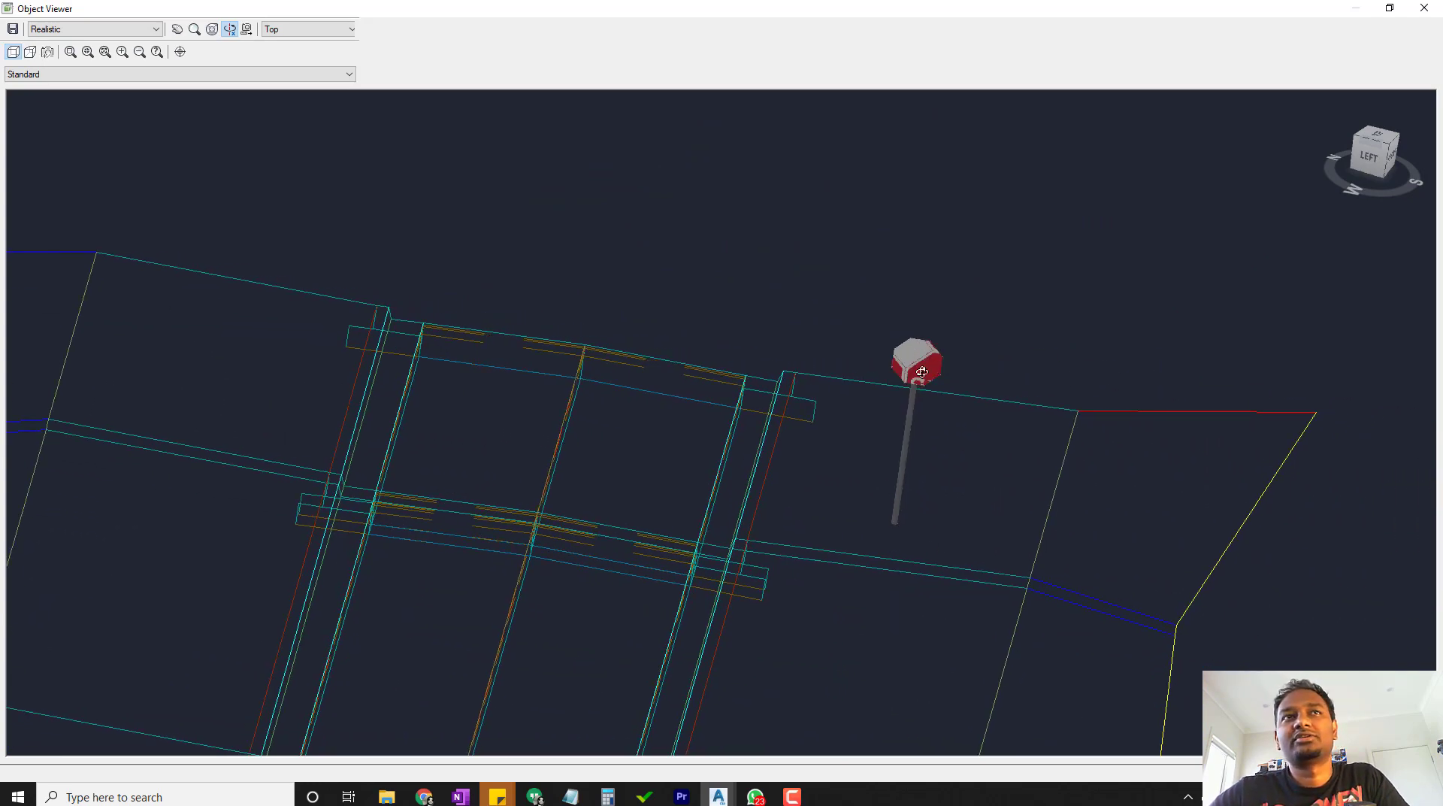
scroll(960, 467, "down", 3)
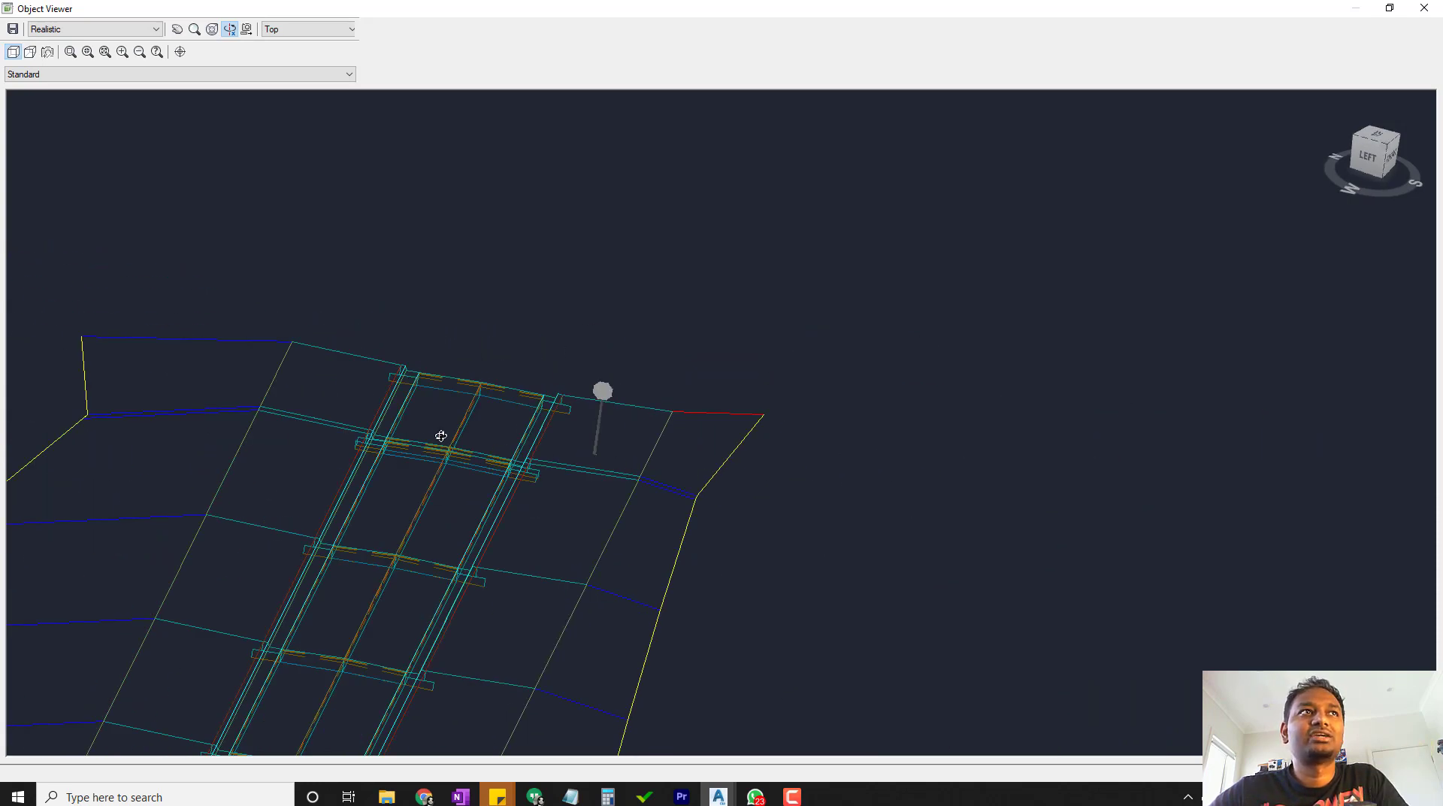
left_click(1424, 8)
scroll(895, 382, "up", 2)
left_click(891, 396)
Select the sign and begin a reference SCALE, then cancel the first attempt.
left_click(843, 387)
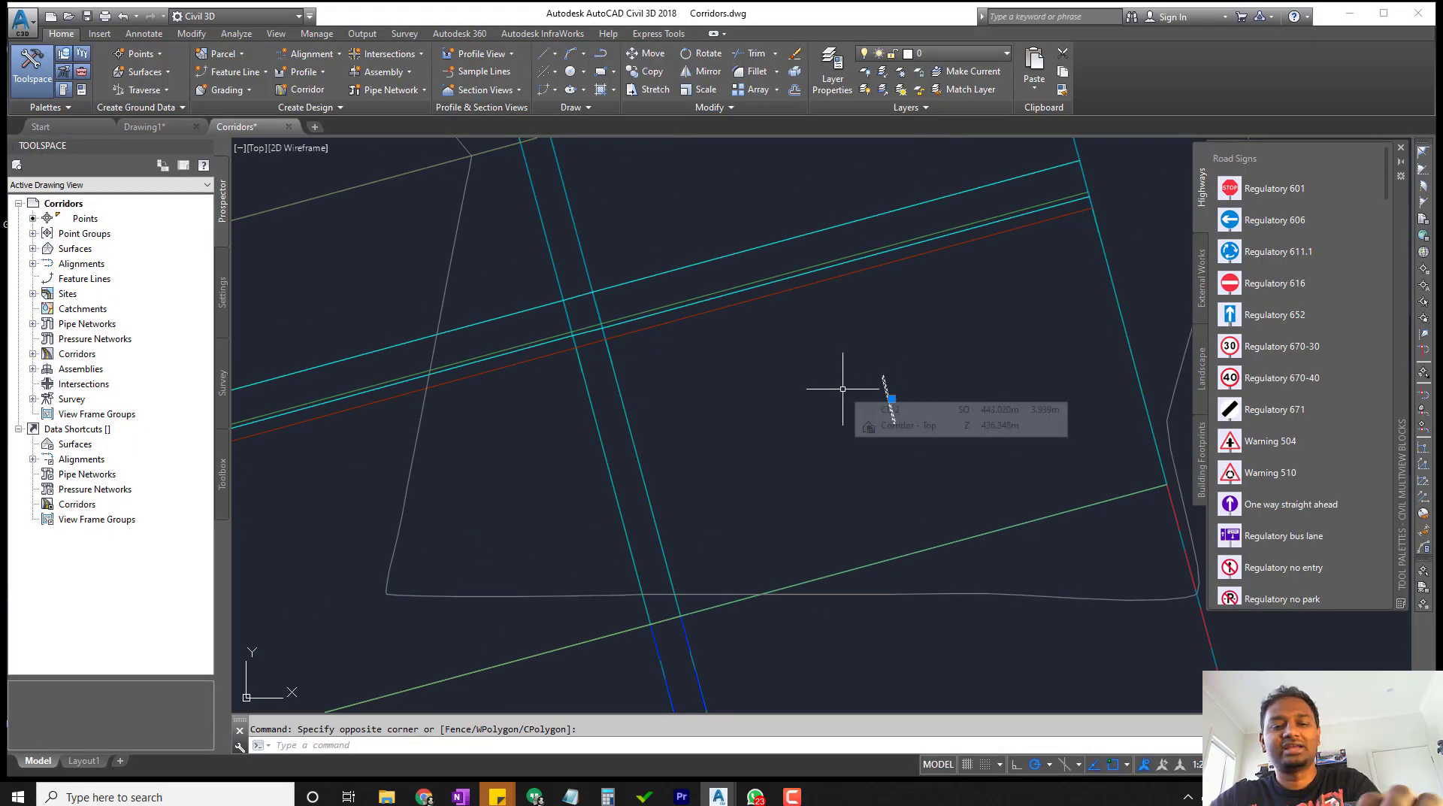
left_click(849, 384)
type("sc")
key("Return")
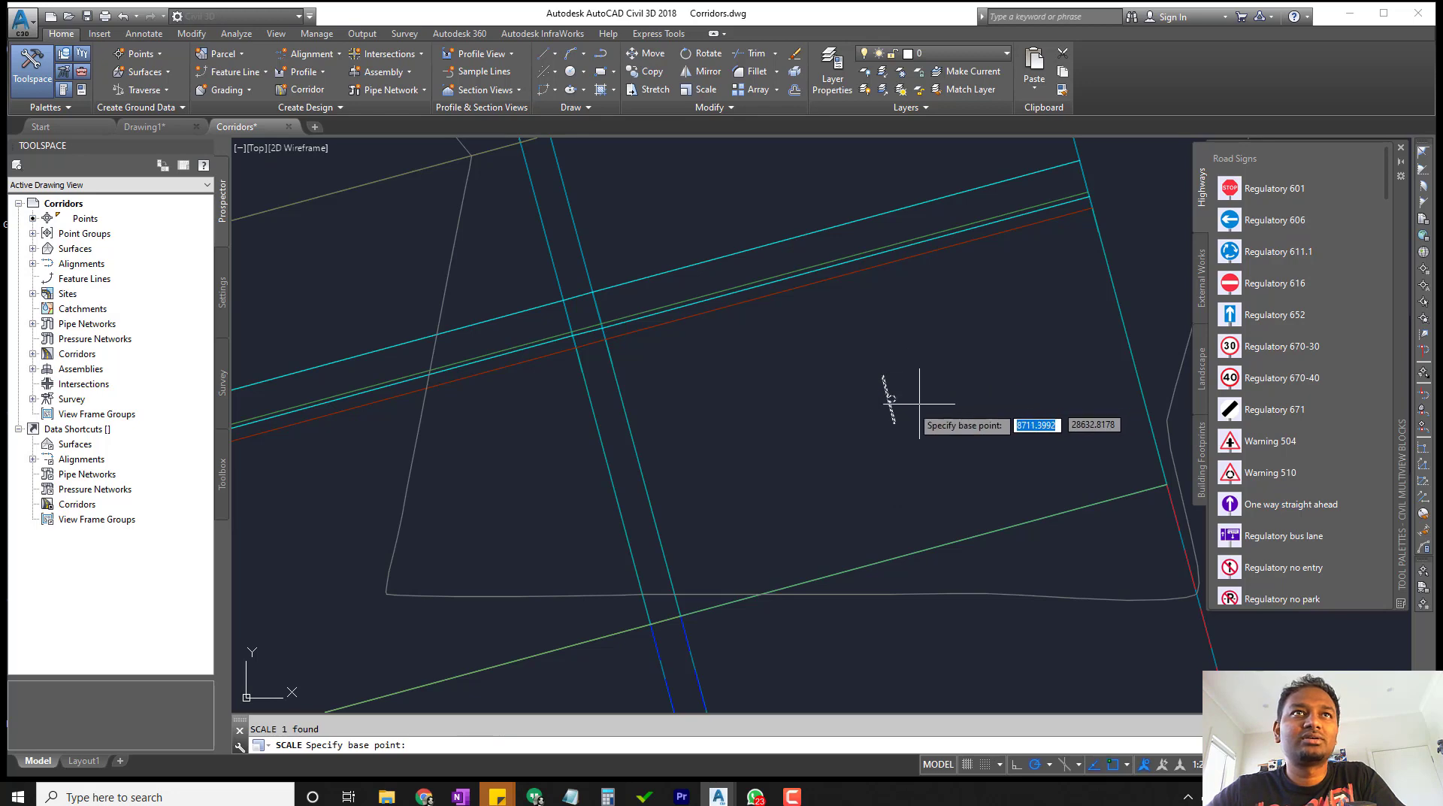
scroll(903, 407, "up", 5)
left_click(903, 388)
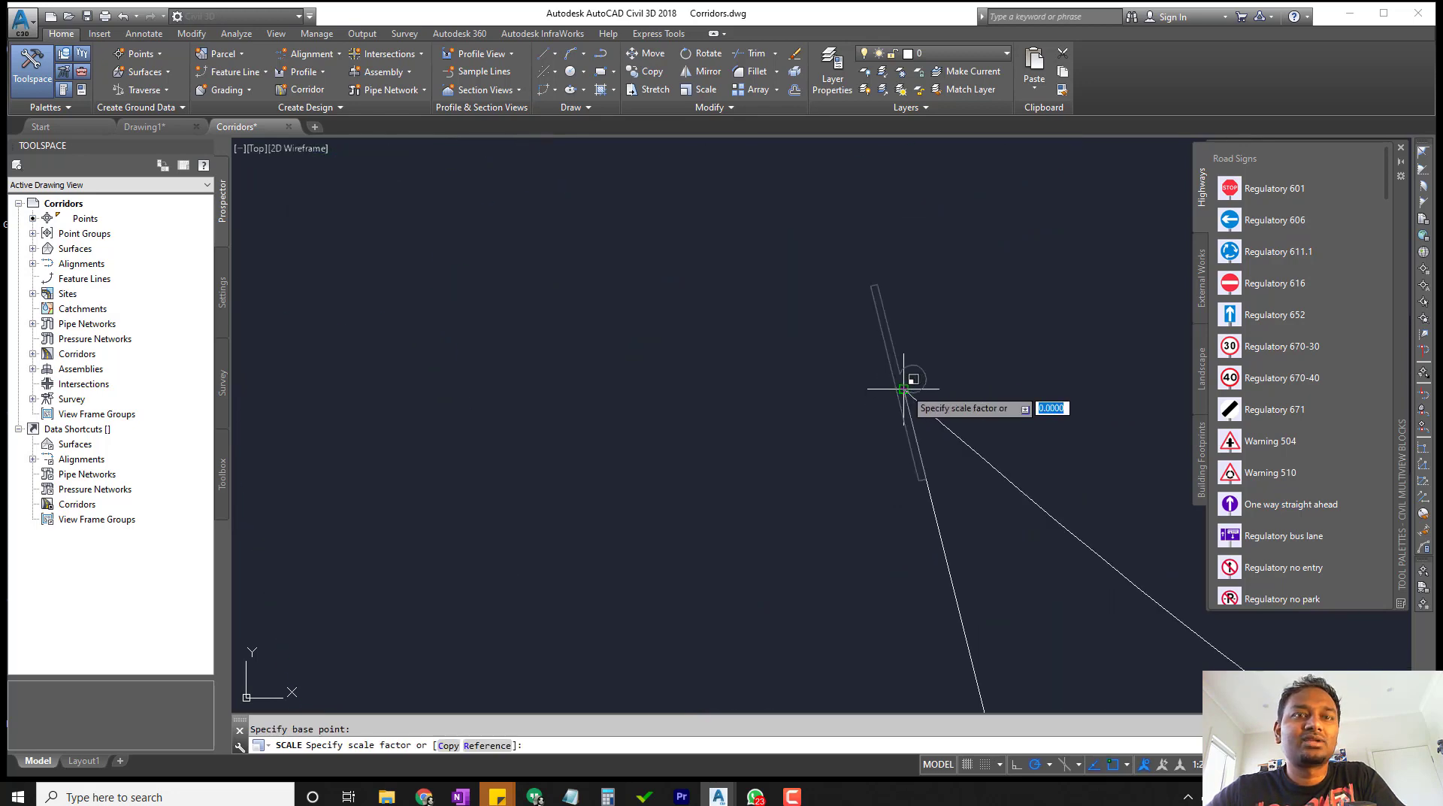
type("ref")
key("Return")
left_click(904, 388)
left_click(925, 478)
scroll(970, 588, "down", 4)
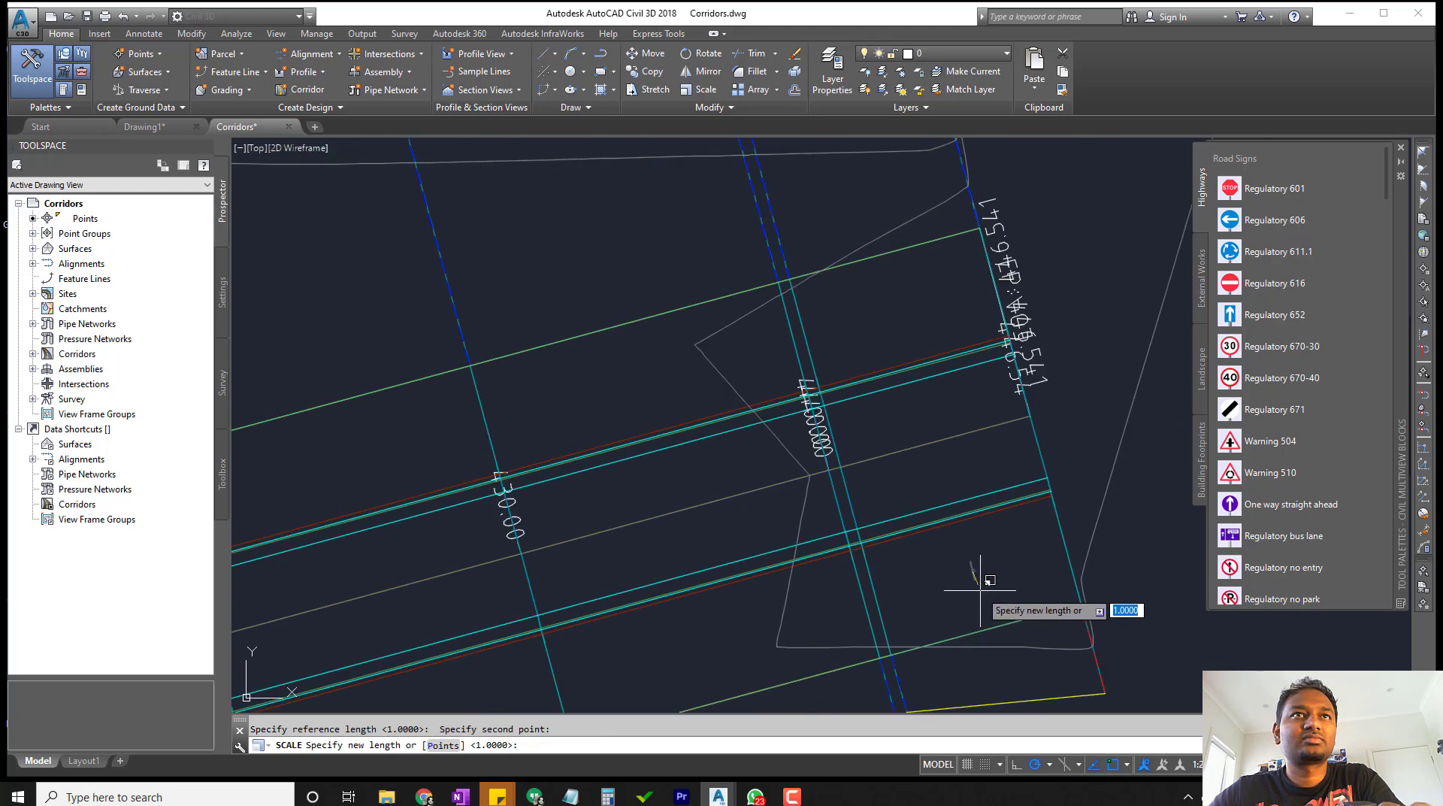
scroll(996, 560, "down", 3)
scroll(989, 571, "up", 2)
scroll(989, 571, "up", 5)
scroll(525, 342, "up", 1)
scroll(541, 357, "down", 3)
scroll(531, 364, "up", 2)
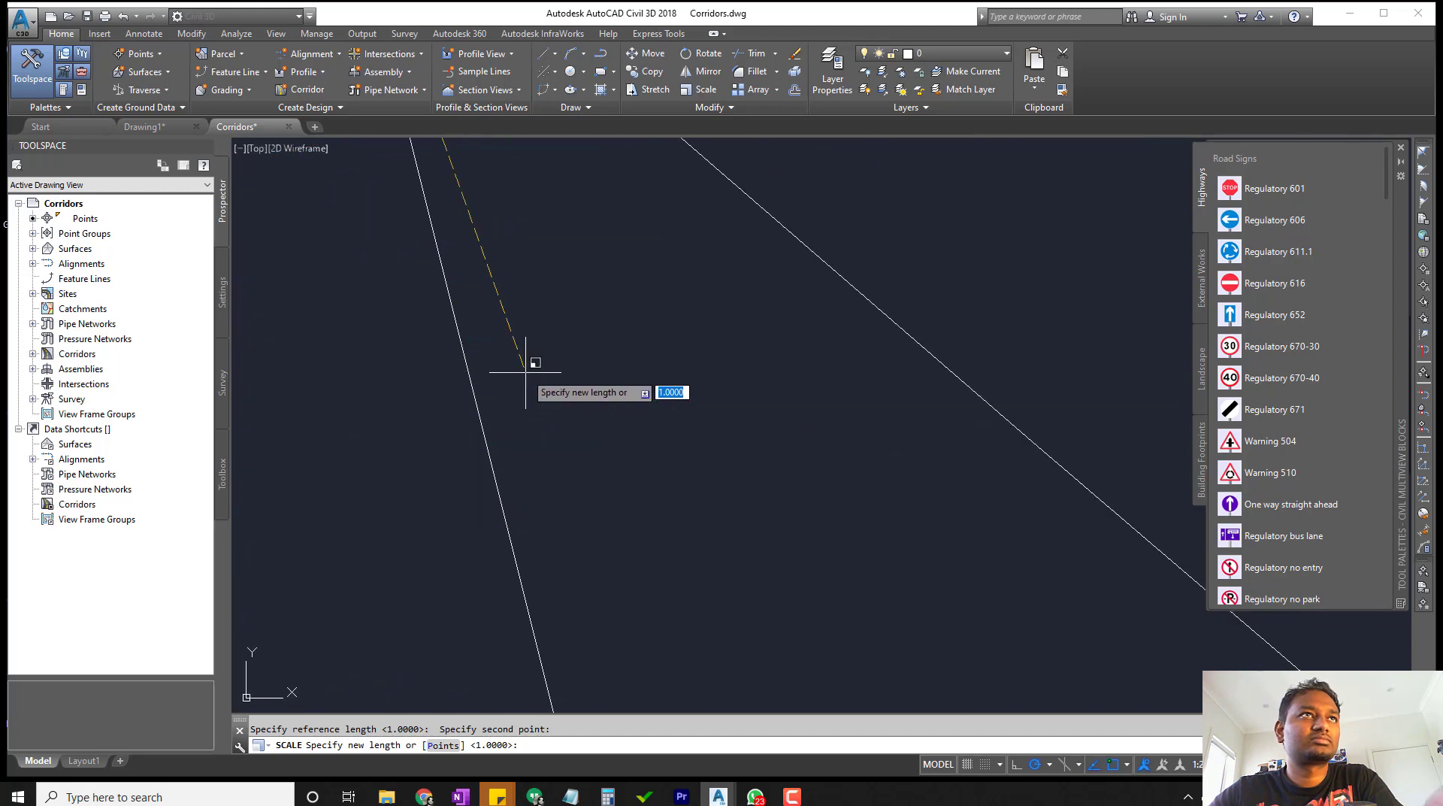
scroll(593, 383, "down", 1)
key("Escape")
Reselect the sign and scale it by reference from the post's ends to the nearest corridor-line point.
left_click(611, 394)
left_click(538, 313)
key("space")
scroll(578, 316, "up", 5)
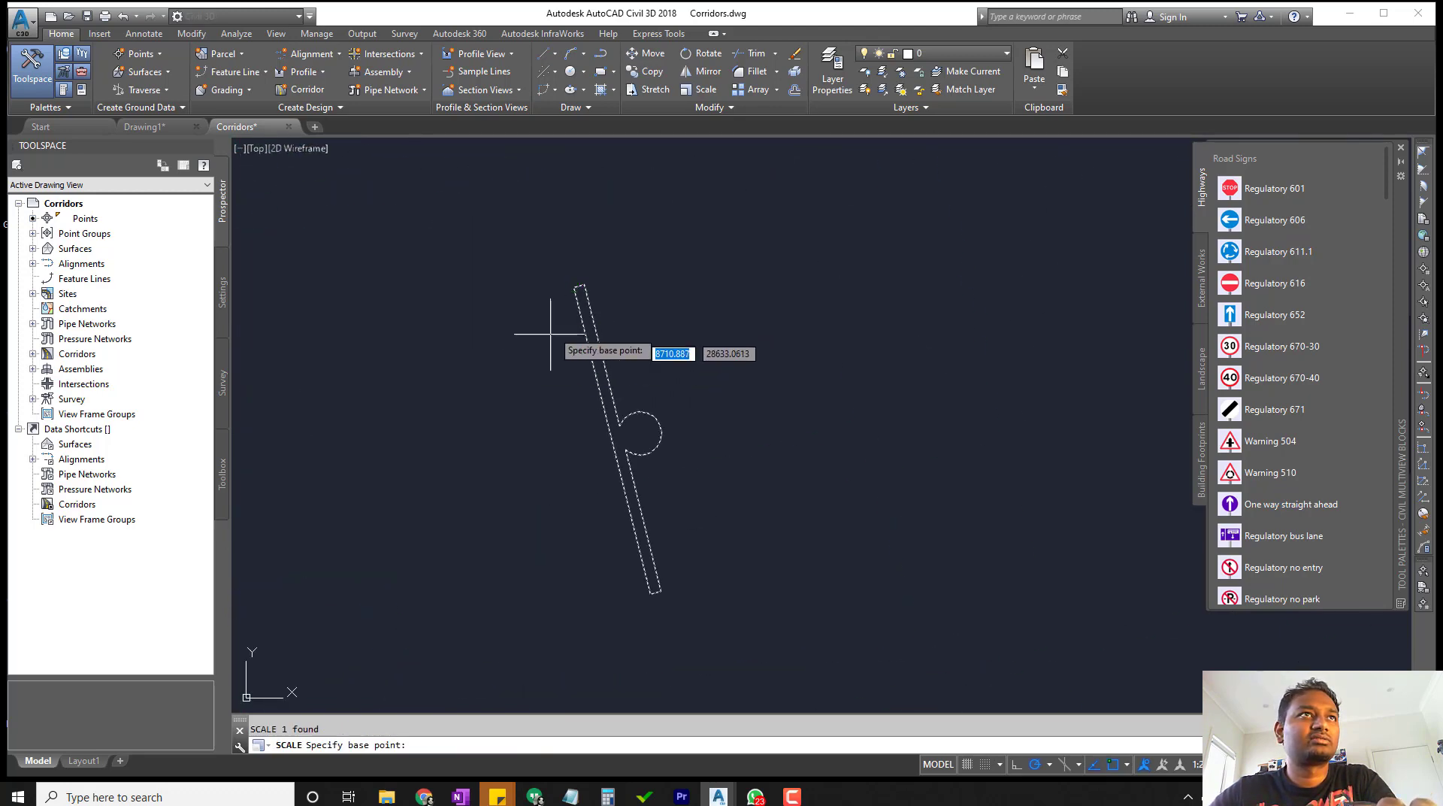
left_click(575, 288)
type("ref")
key("Return")
left_click(575, 287)
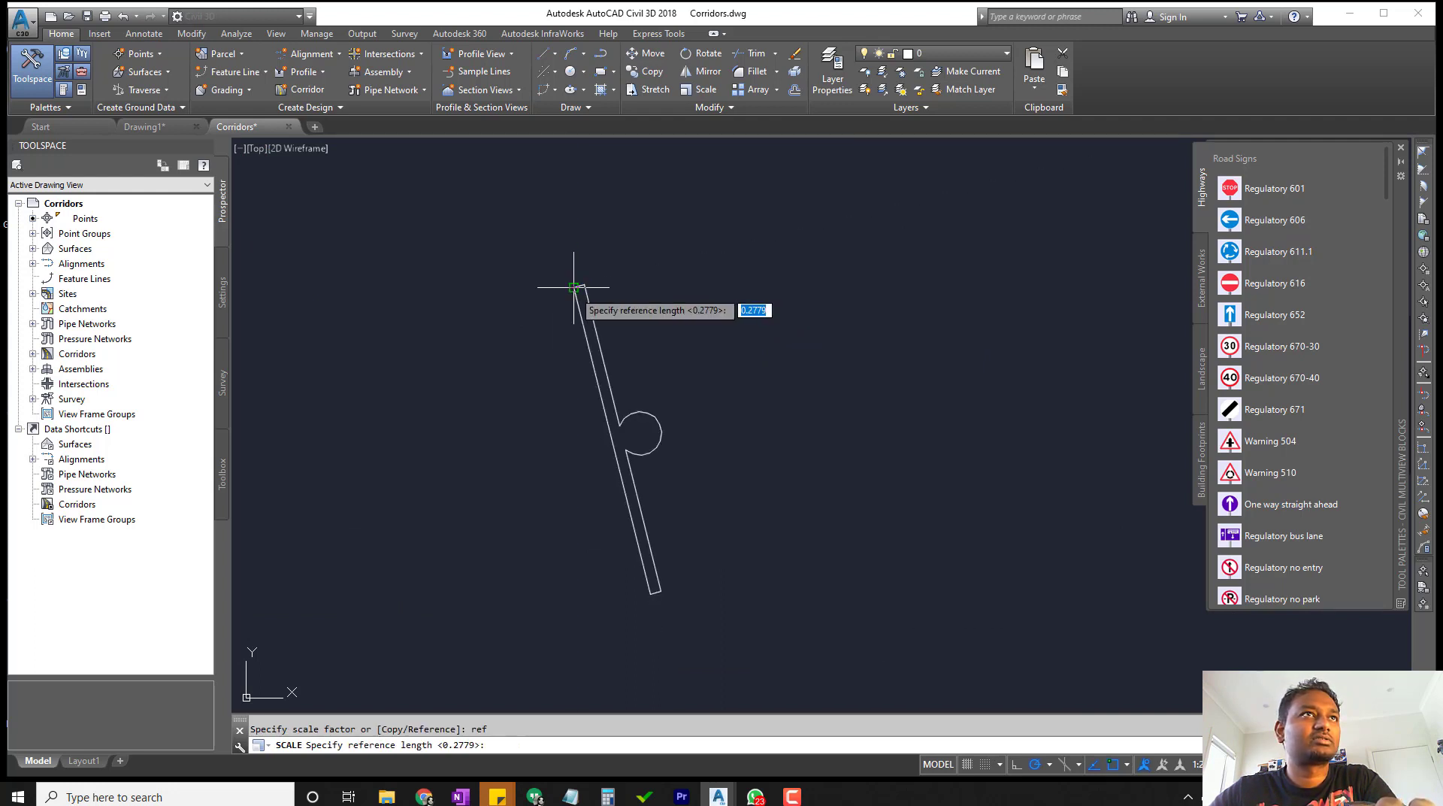
left_click(655, 591)
scroll(709, 590, "down", 5)
scroll(720, 644, "down", 2)
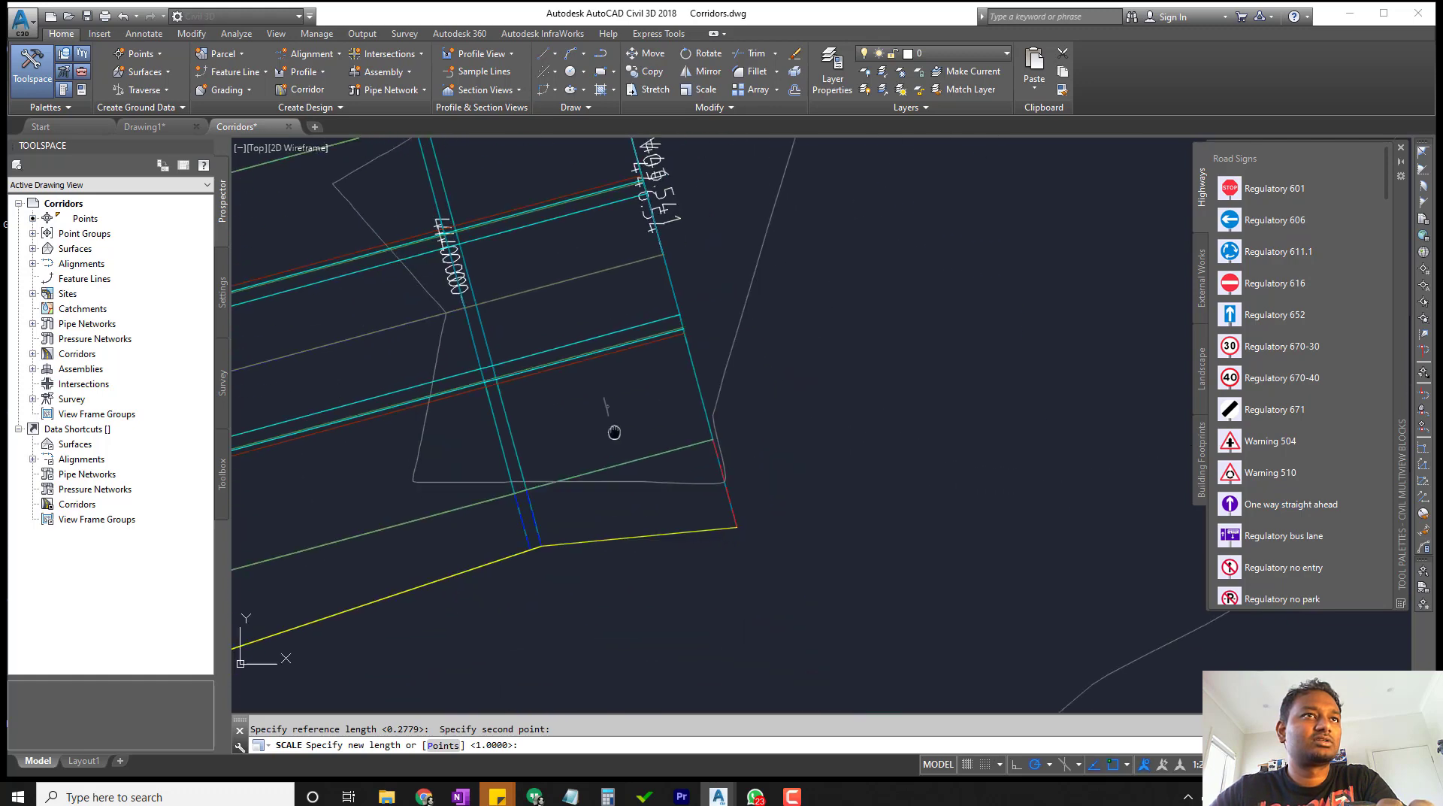
scroll(613, 388, "up", 6)
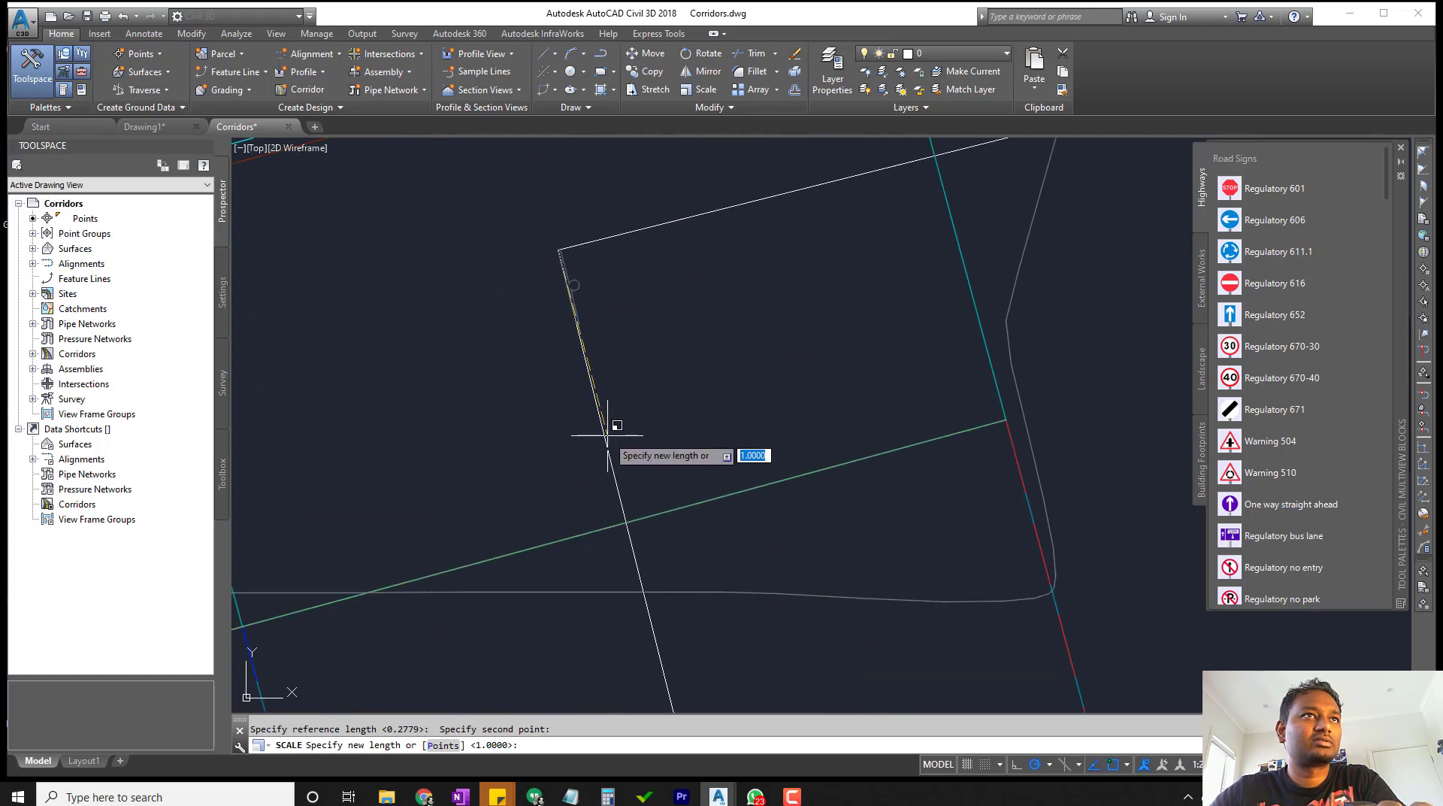
type("ne")
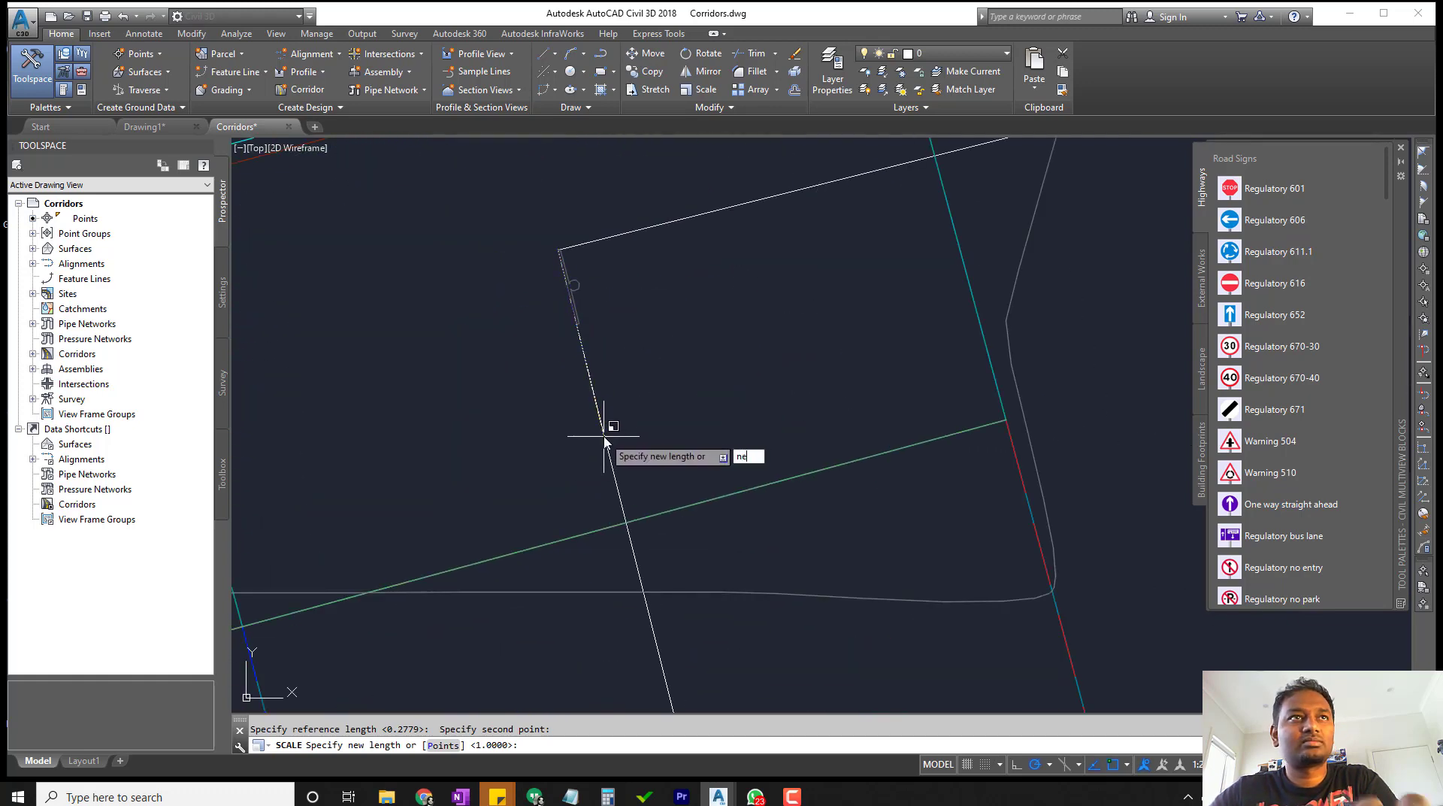
type("a")
key("Return")
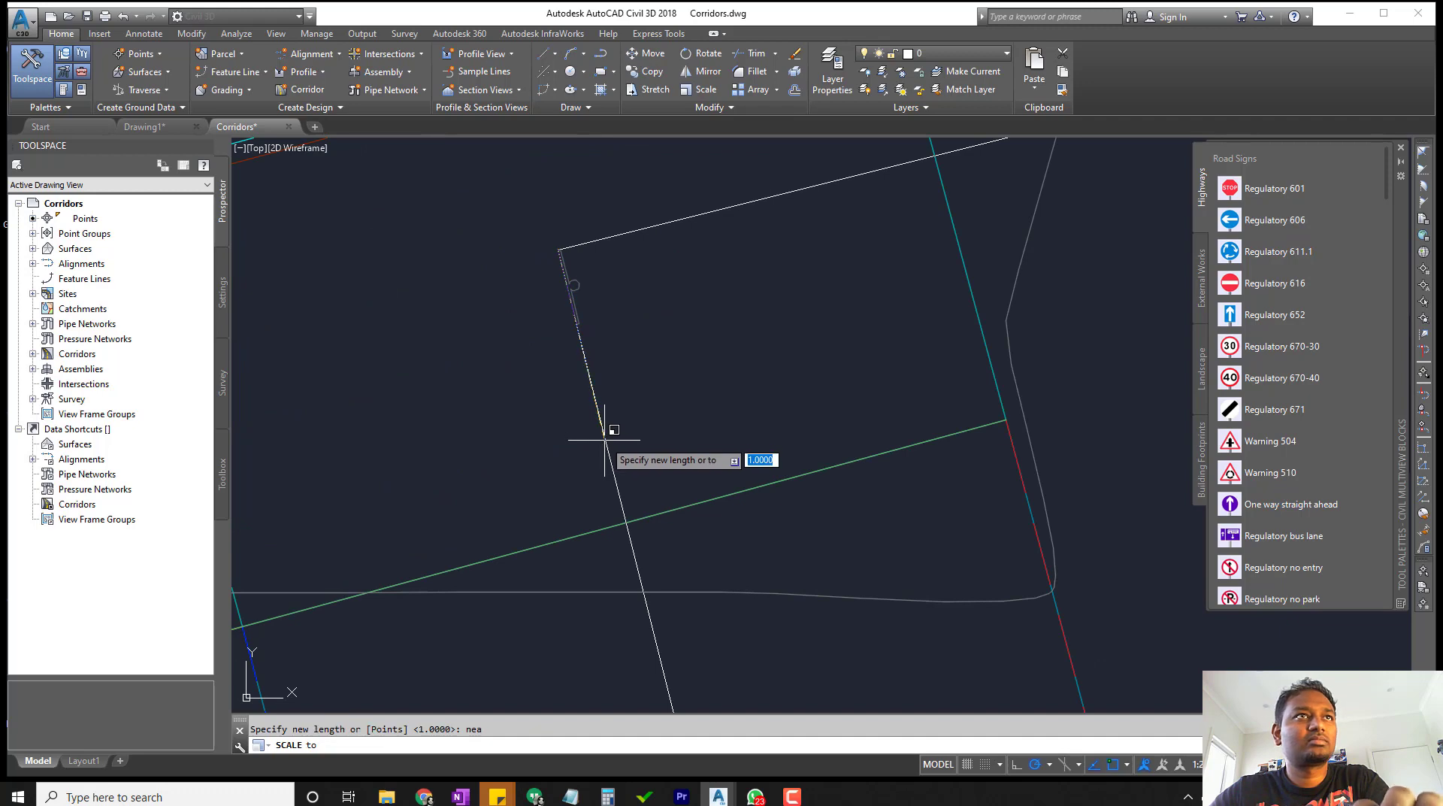
left_click(626, 520)
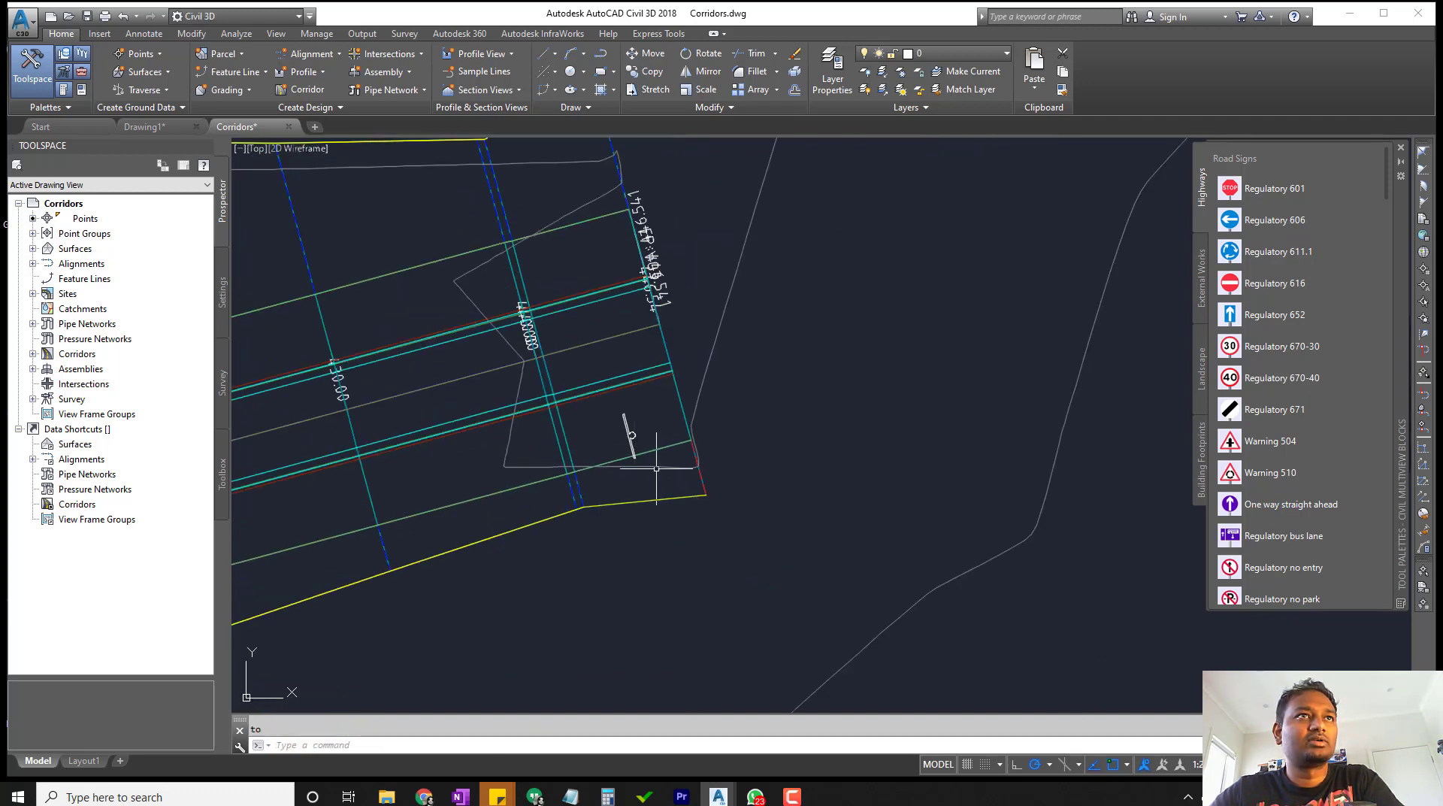
middle_click_drag(656, 468, 762, 505)
left_click(752, 568)
left_click(740, 593)
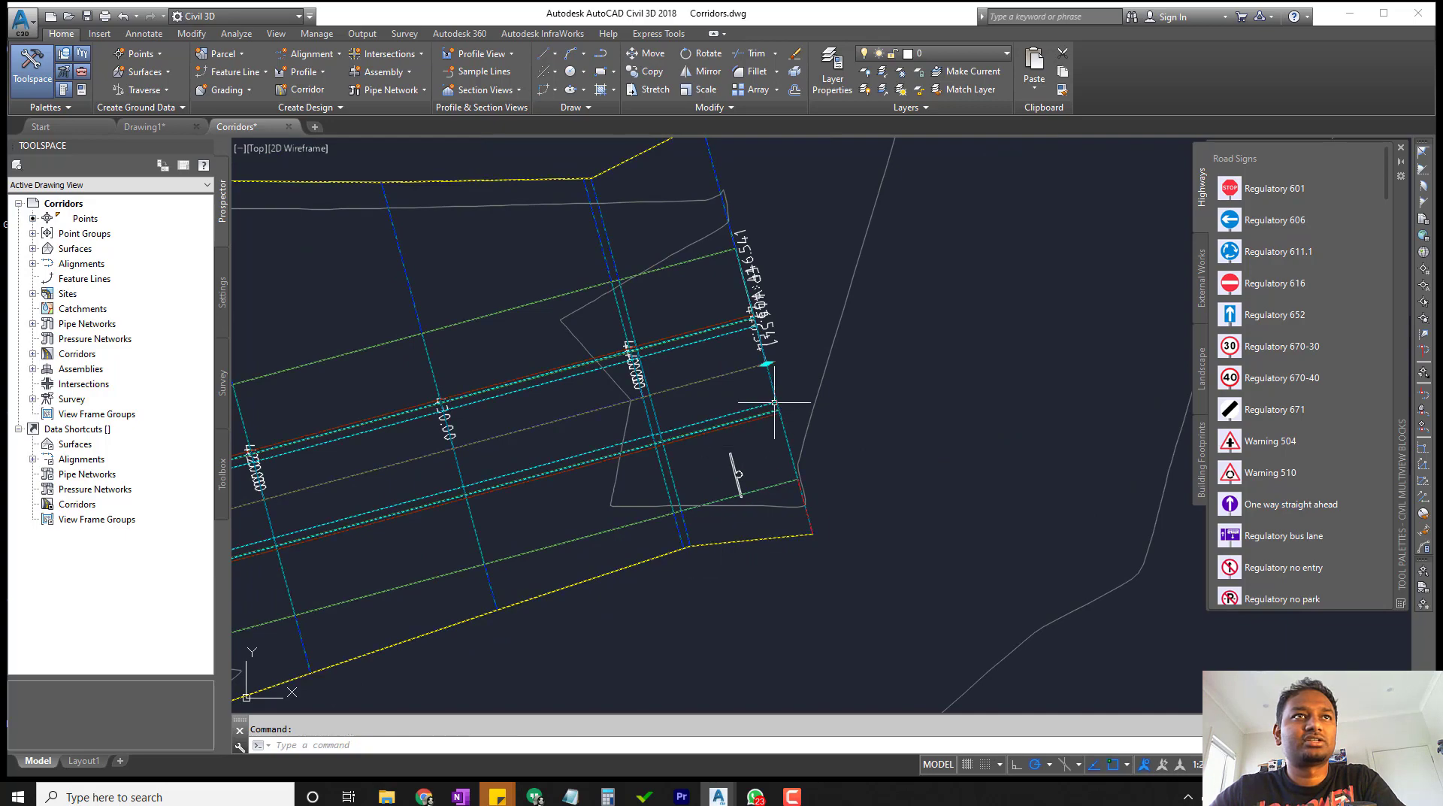
left_click(802, 374)
left_click(711, 473)
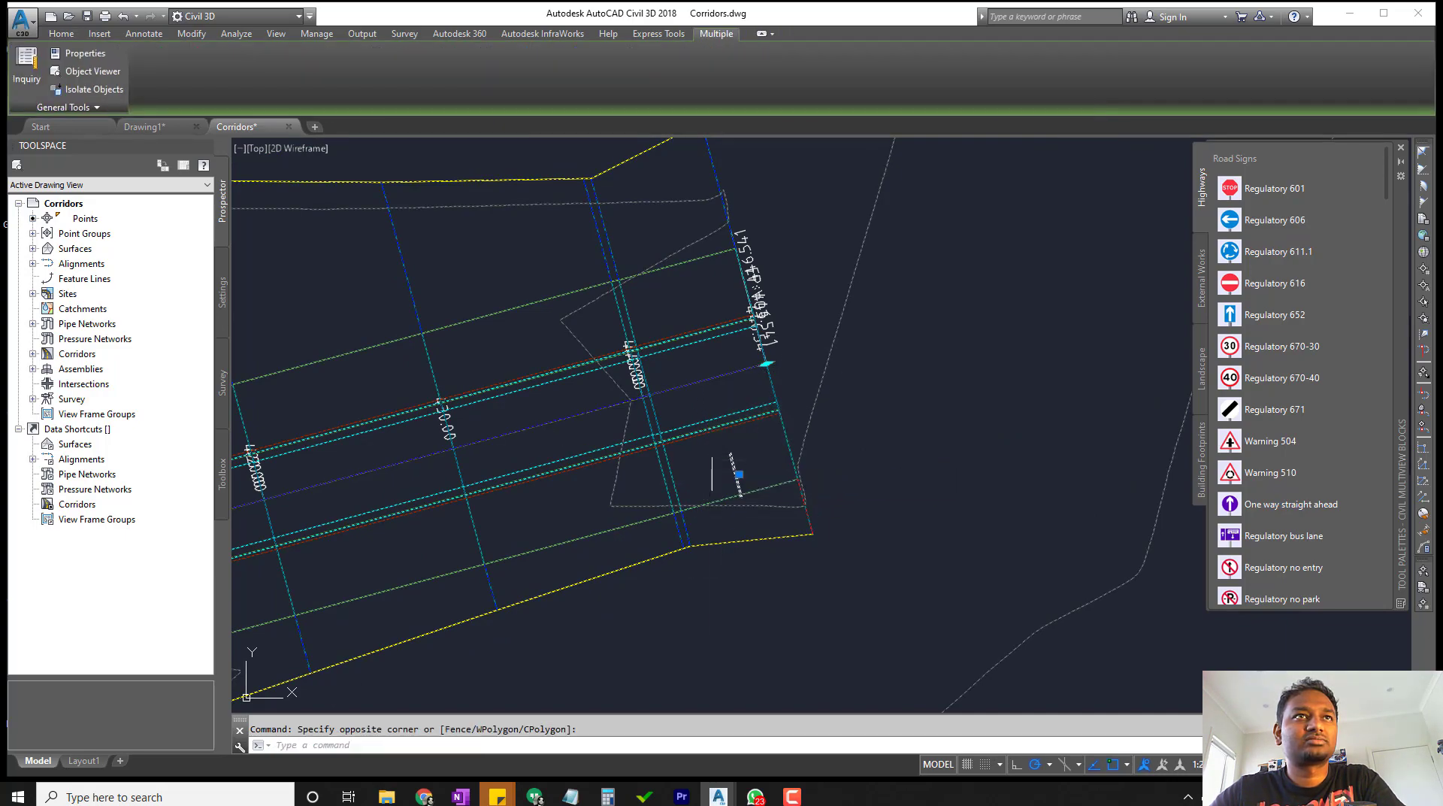
right_click(712, 474)
left_click(760, 602)
left_click_drag(766, 596, 822, 362)
scroll(841, 616, "up", 6)
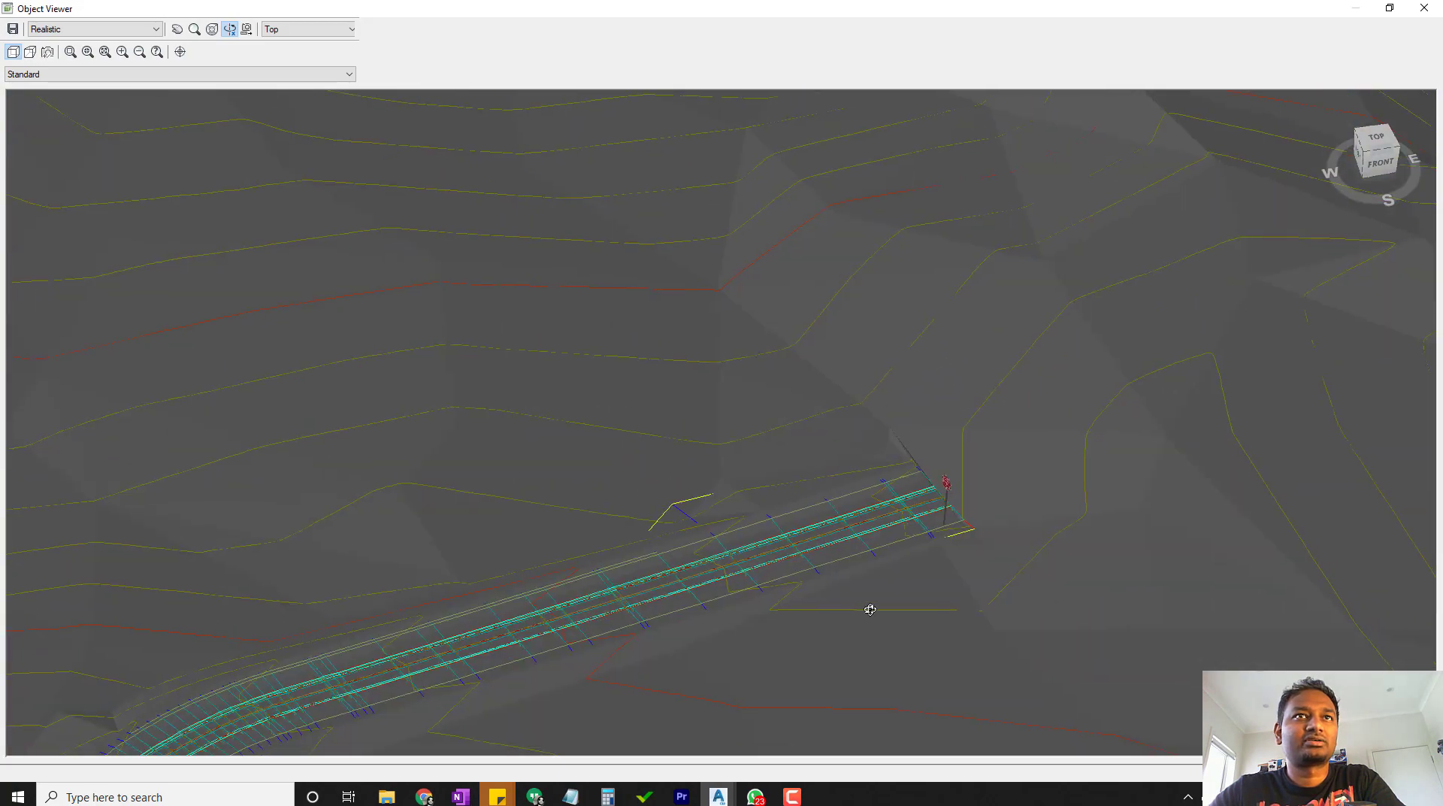
left_click_drag(886, 599, 994, 479)
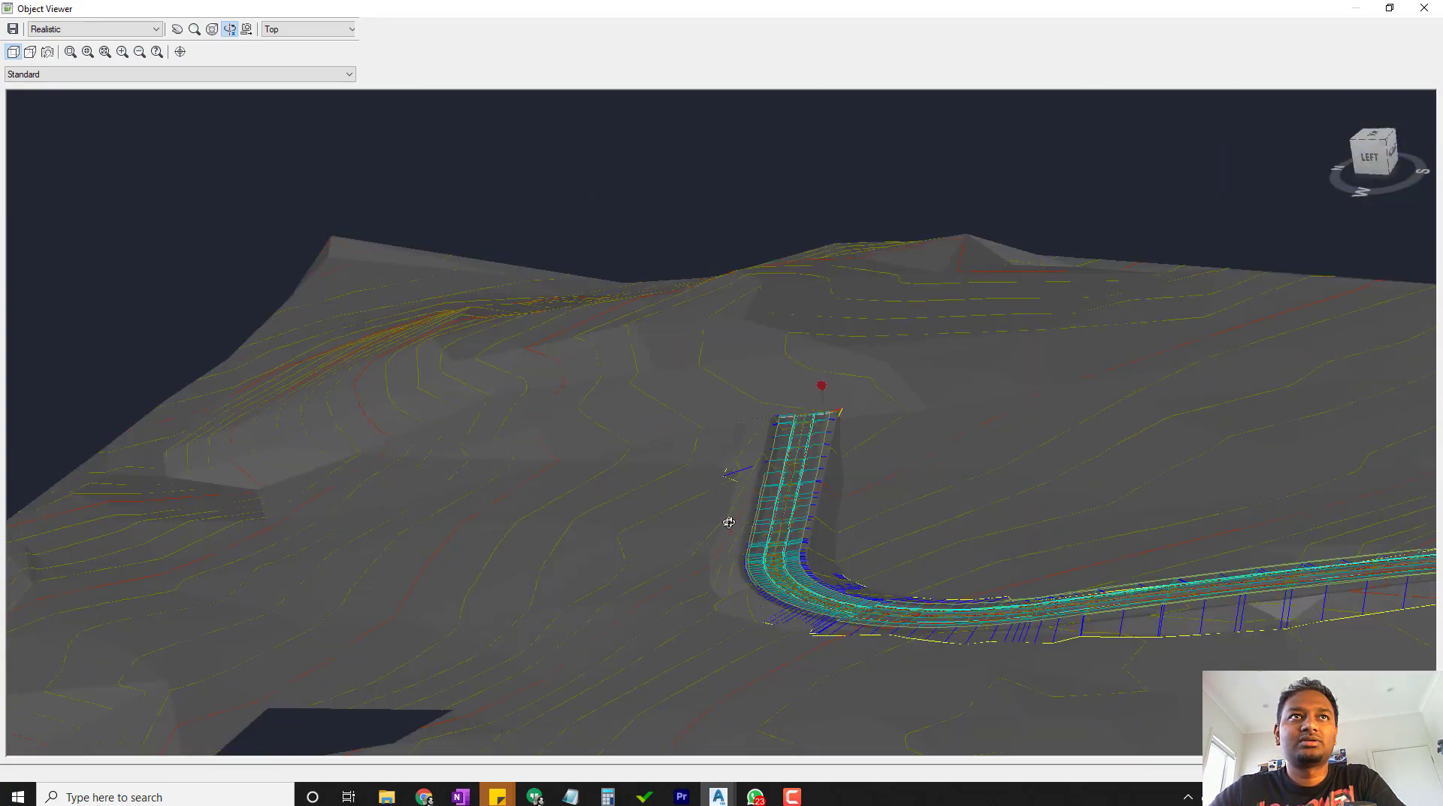
left_click_drag(735, 514, 798, 492)
Close the 3D preview and browse the External Works and Landscape palettes back to Highways.
left_click(1421, 9)
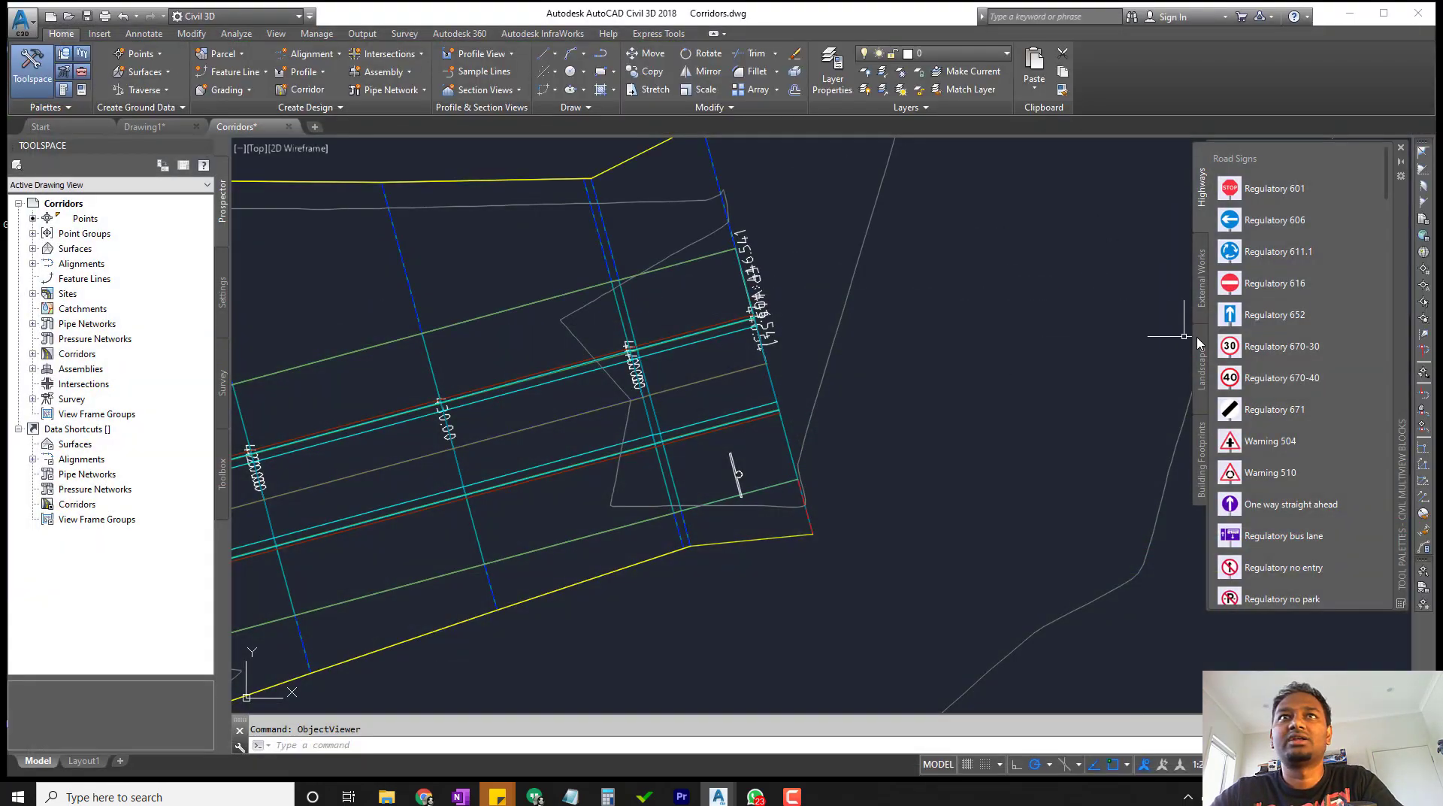
left_click(1203, 306)
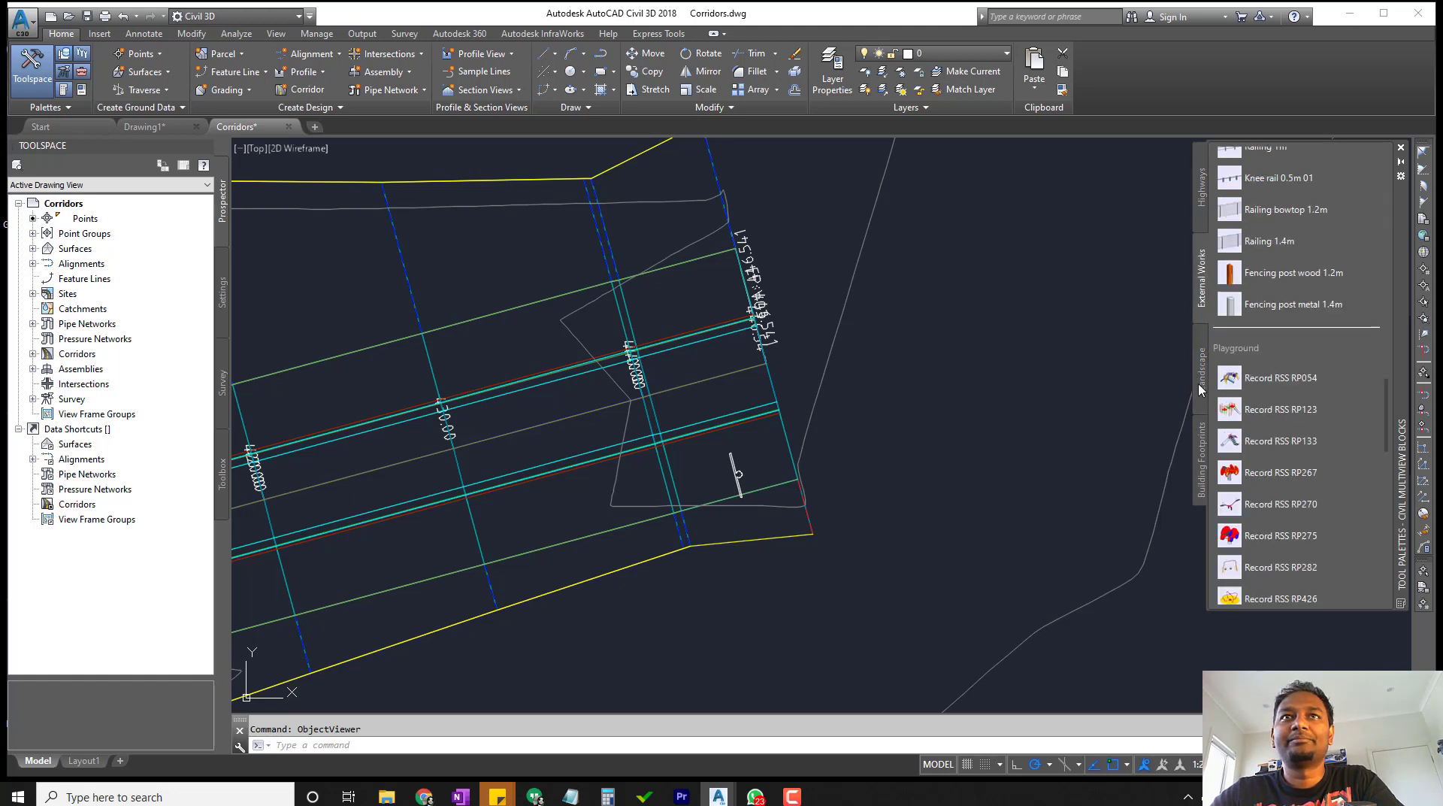
left_click(1201, 400)
left_click(1202, 301)
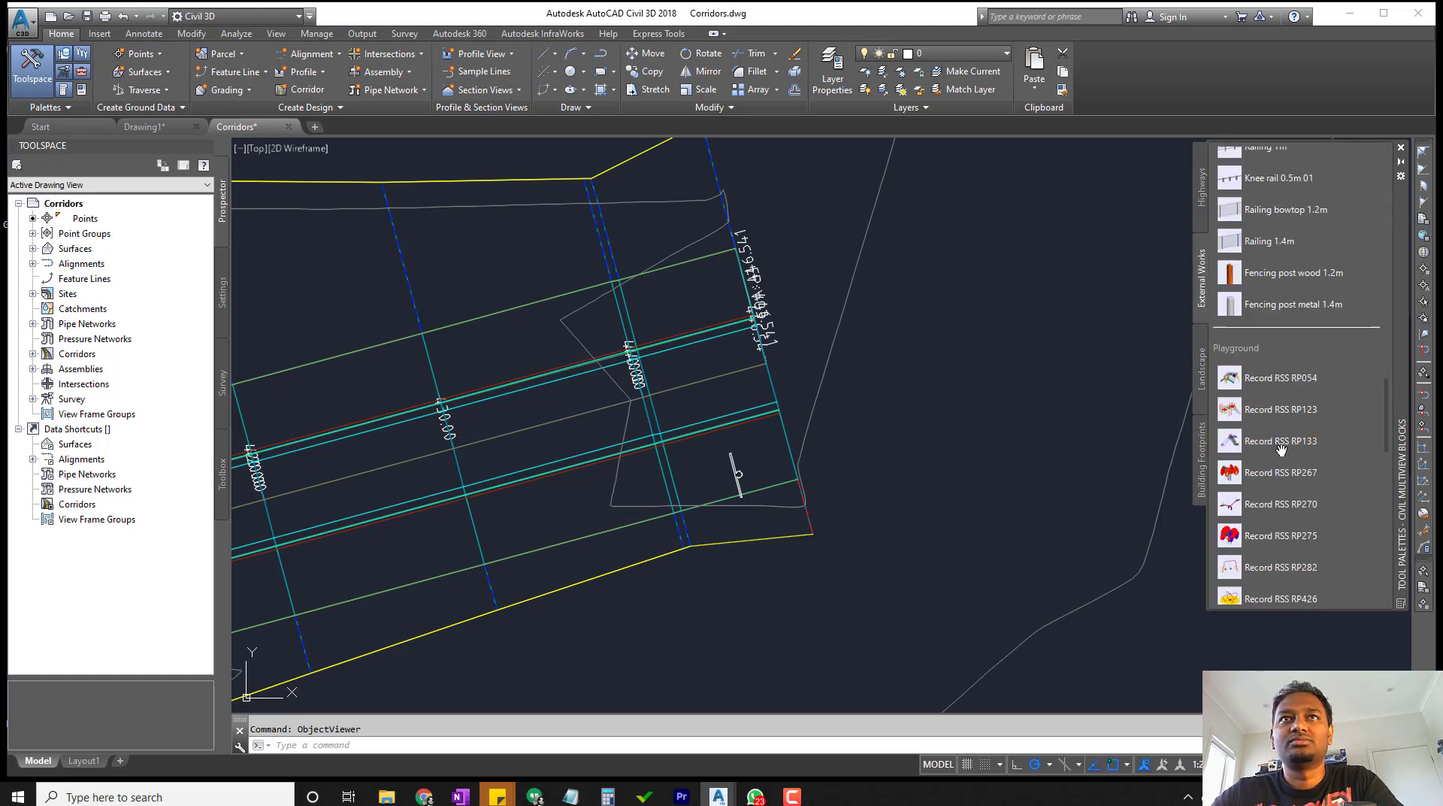
scroll(1282, 450, "down", 10)
scroll(1282, 449, "up", 10)
scroll(1281, 449, "down", 10)
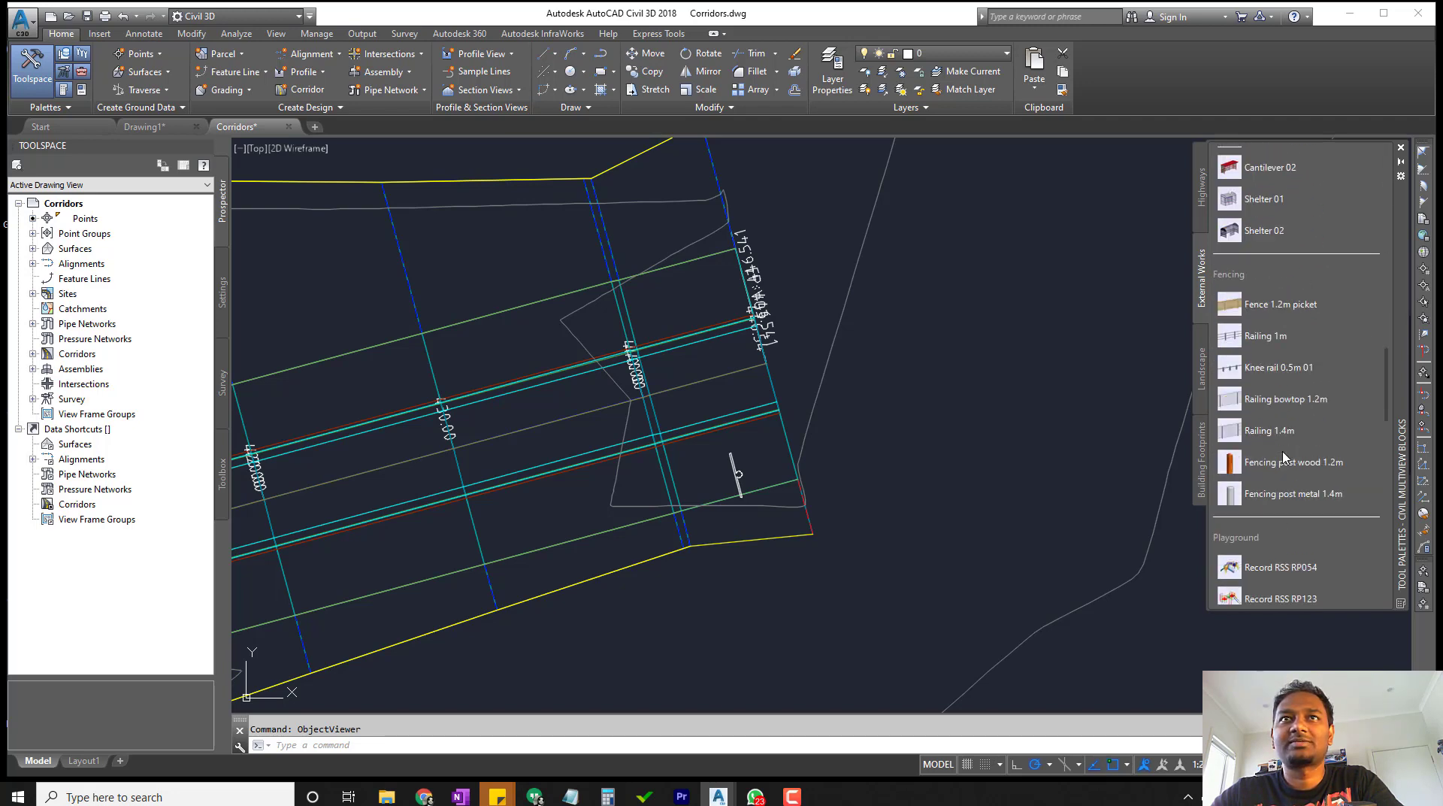
scroll(1270, 472, "down", 10)
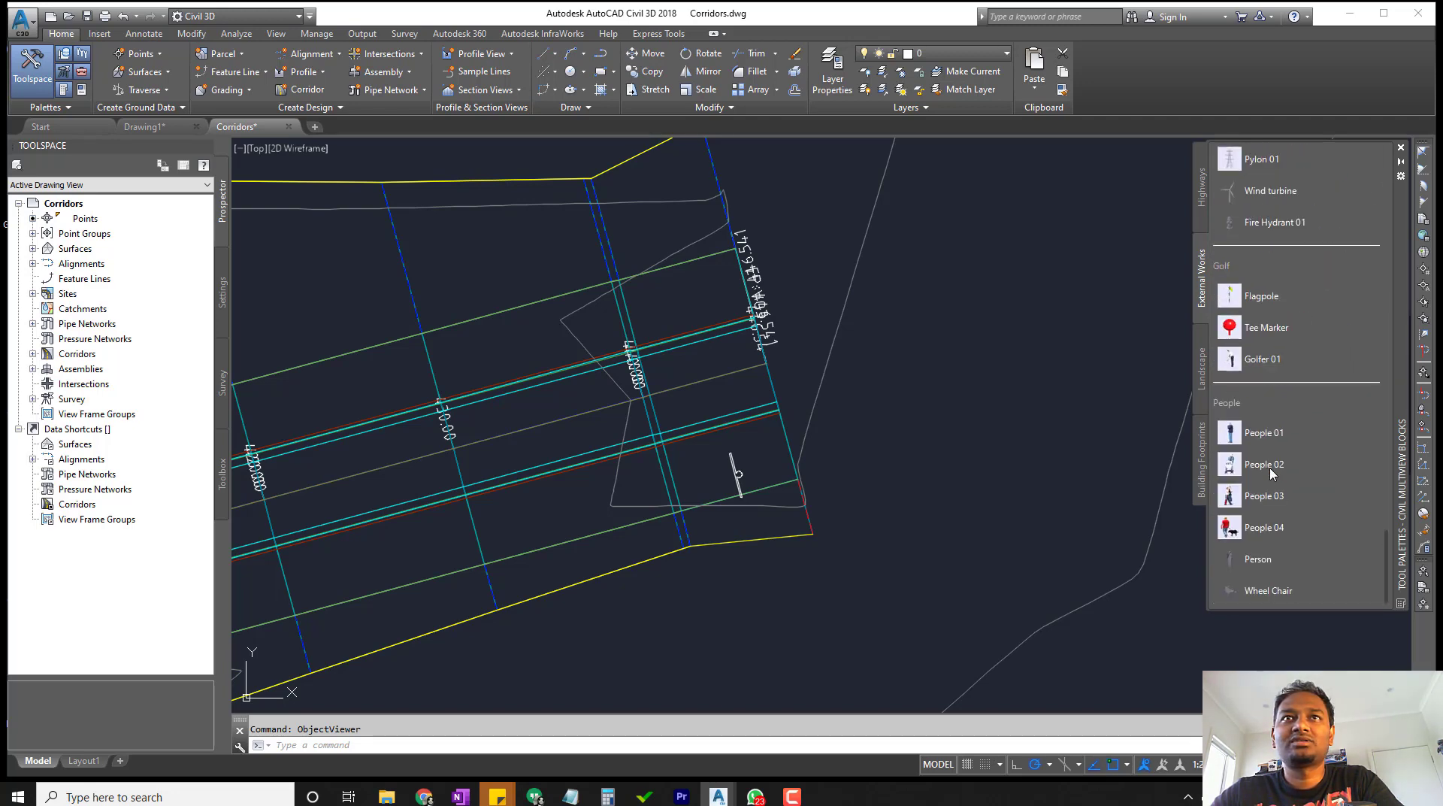
scroll(1270, 472, "up", 15)
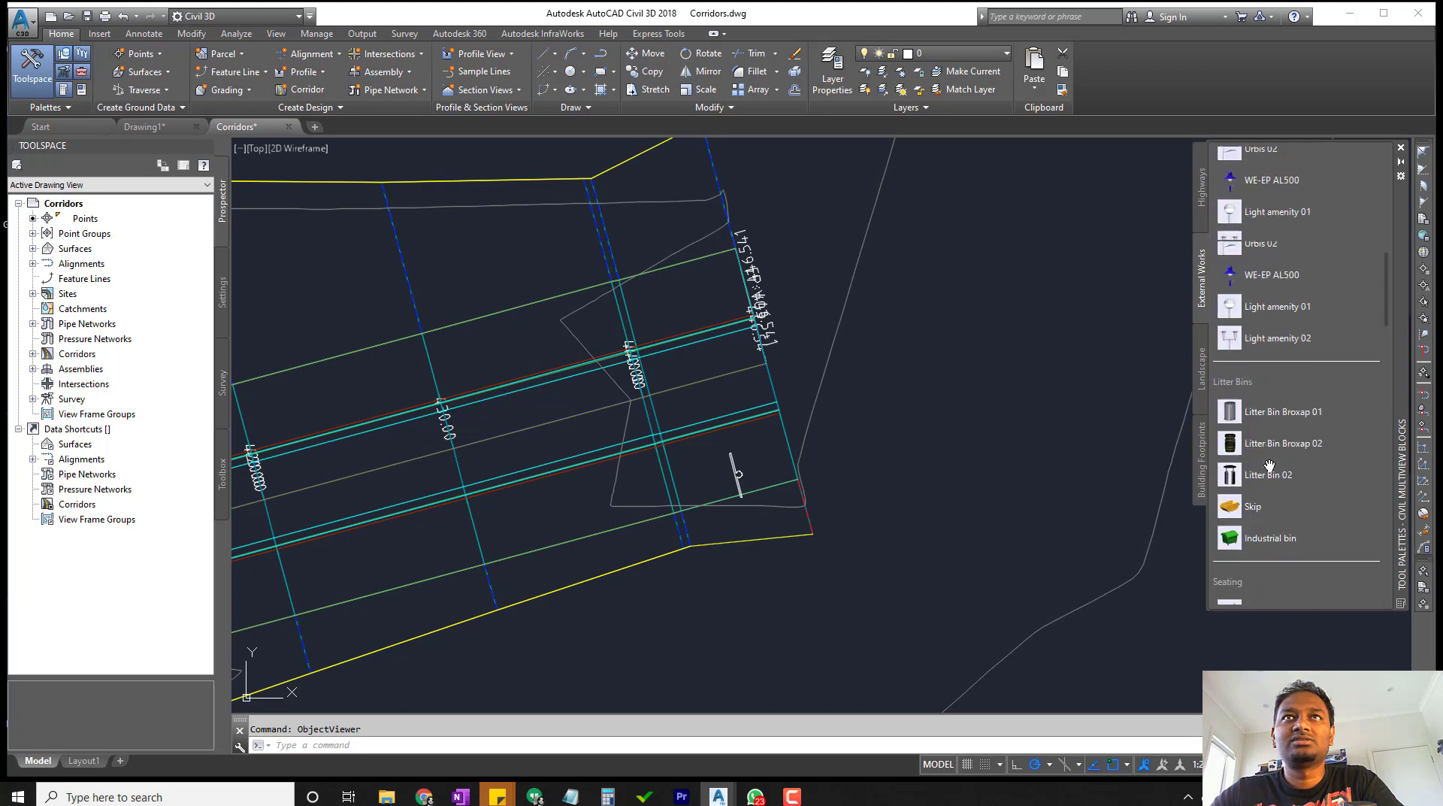
left_click(1202, 197)
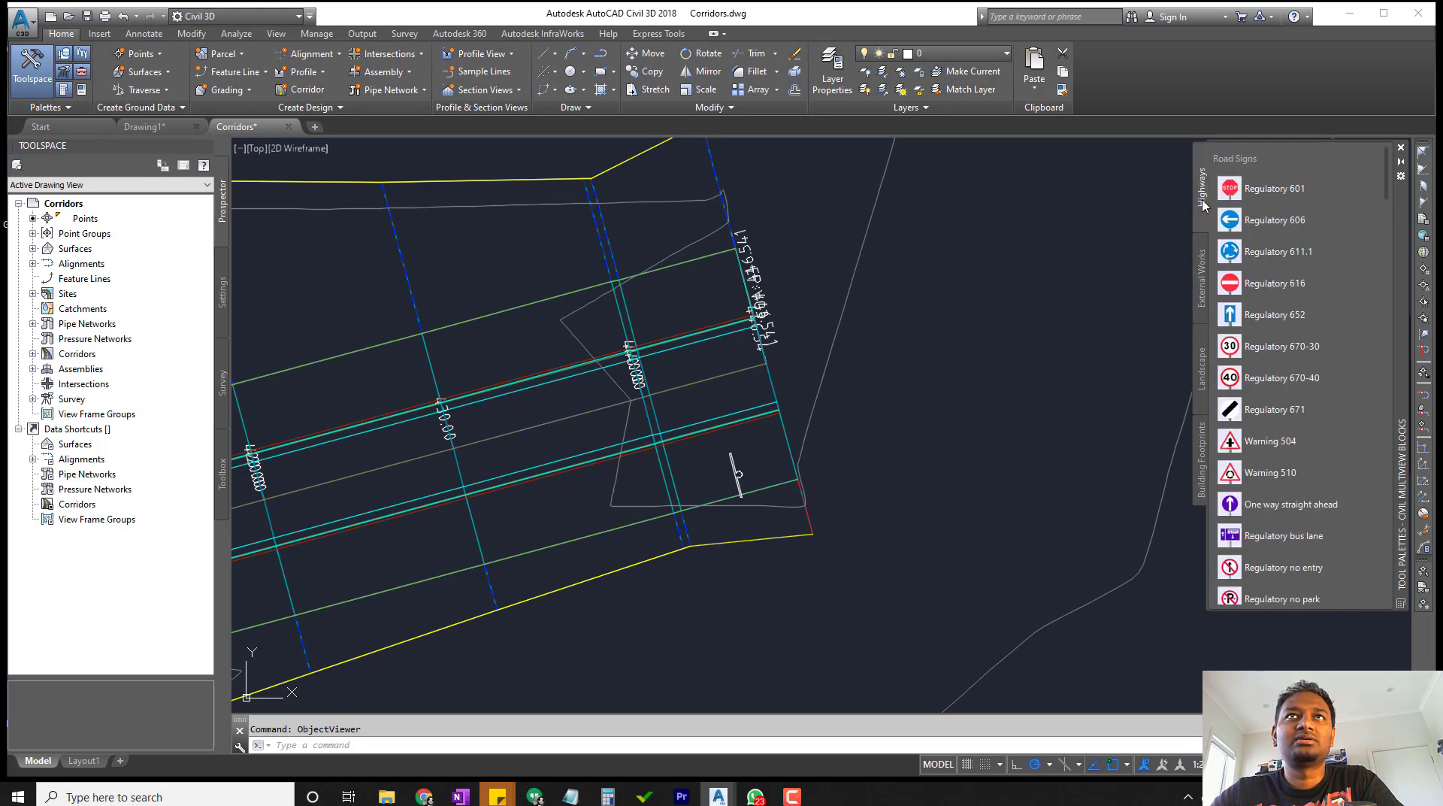
scroll(1281, 487, "down", 10)
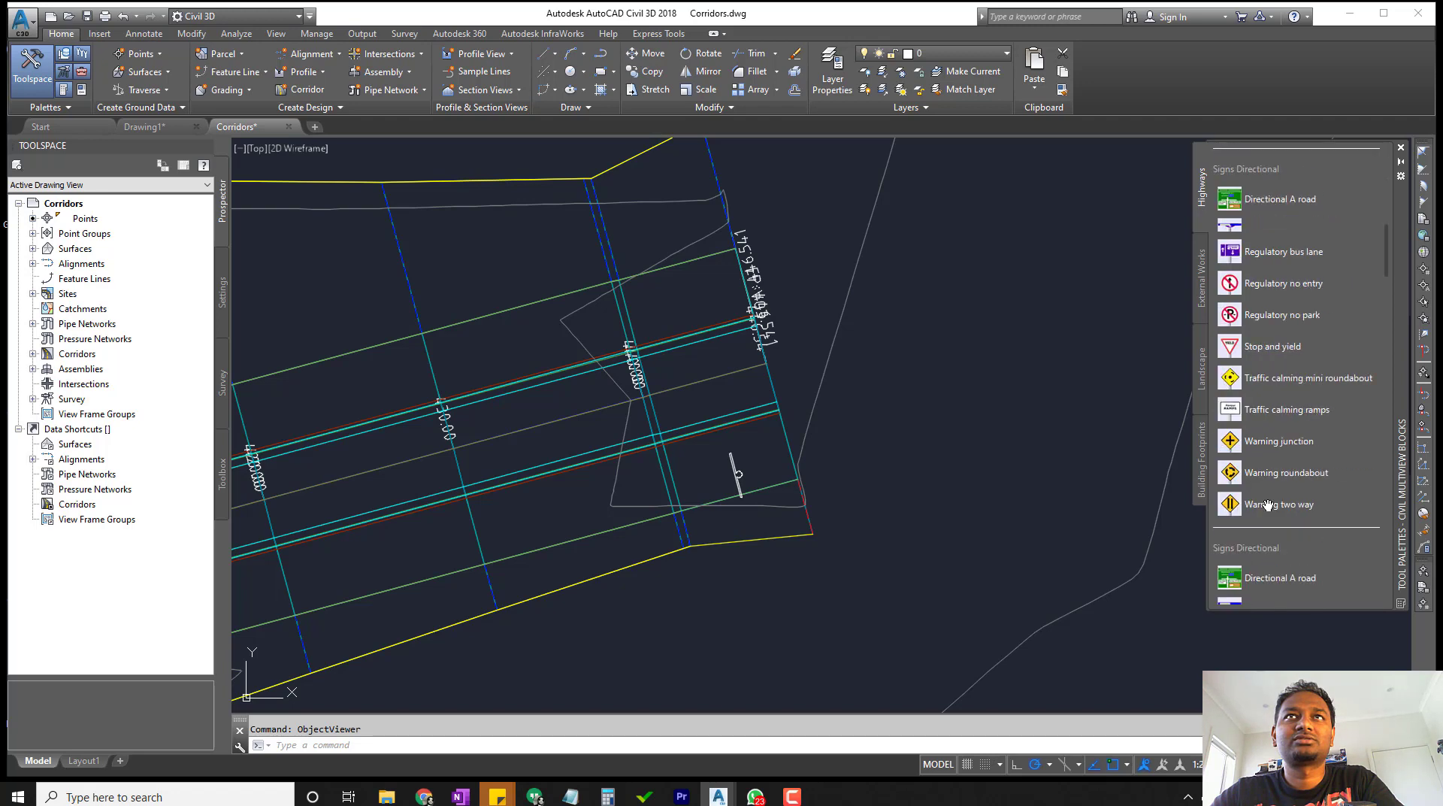
scroll(1264, 505, "up", 10)
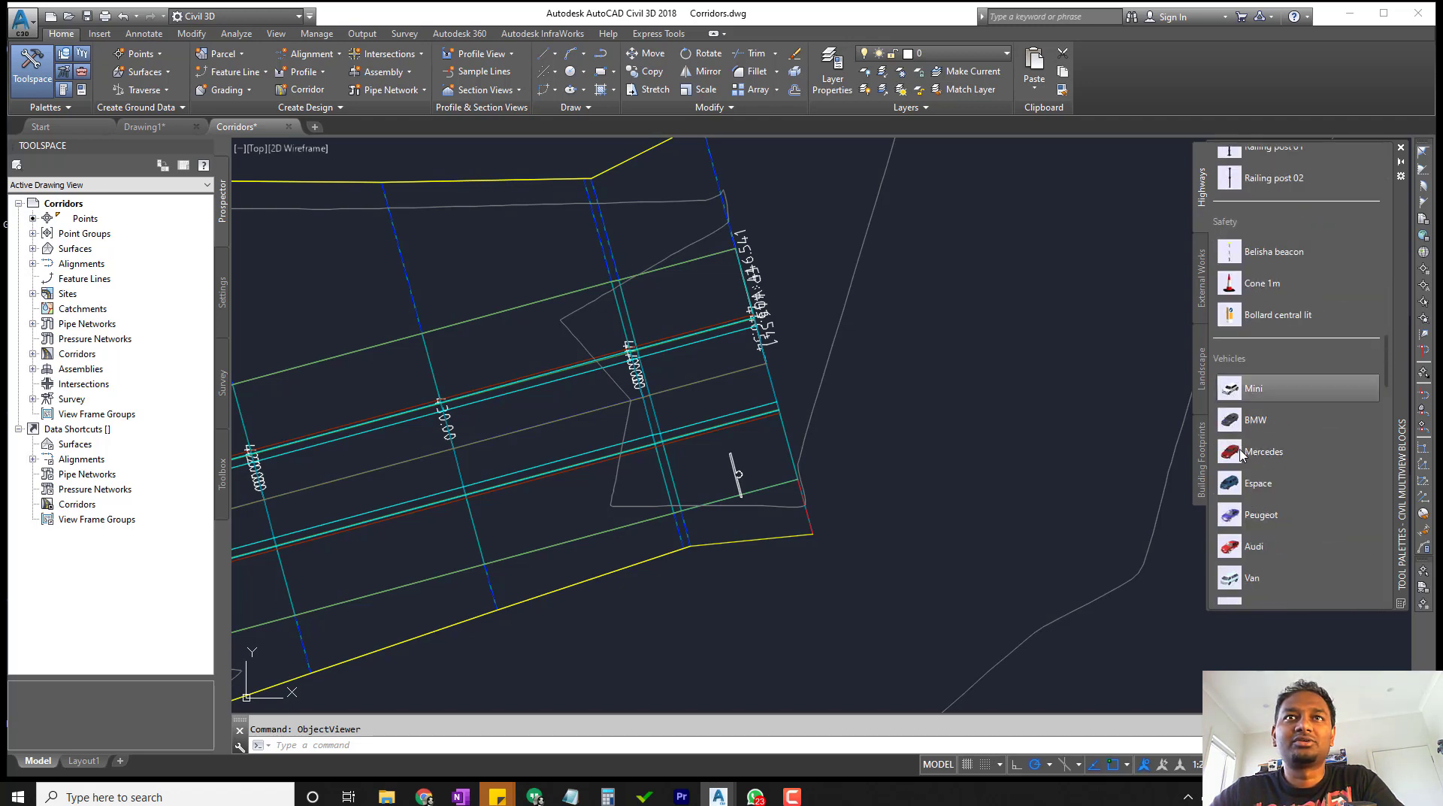
scroll(1291, 516, "down", 3)
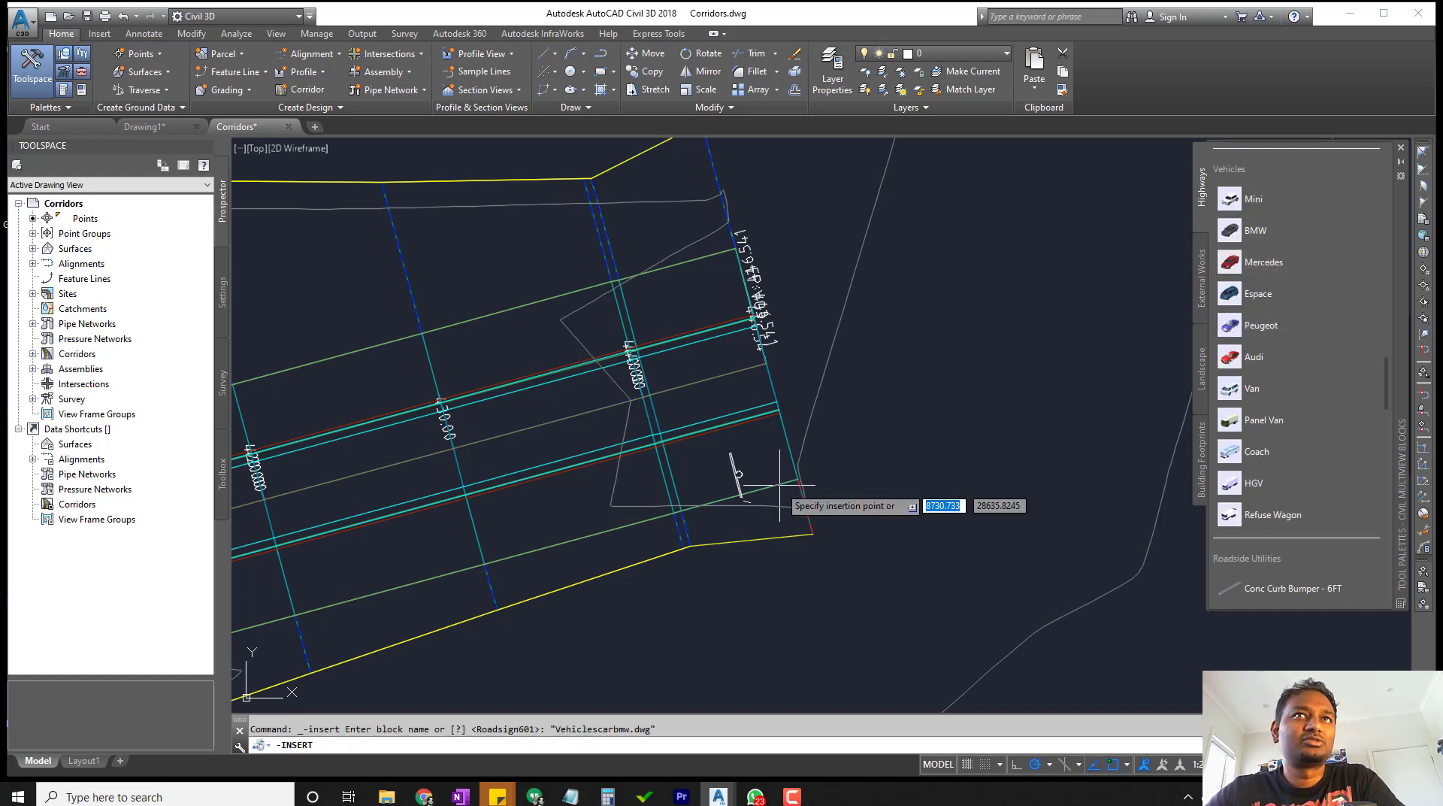
Insert the BMW car block at scale 1 on the corridor lane, rotated to follow the road.
type("s")
key("Return")
type("1")
key("Return")
scroll(812, 459, "down", 5)
scroll(811, 459, "up", 5)
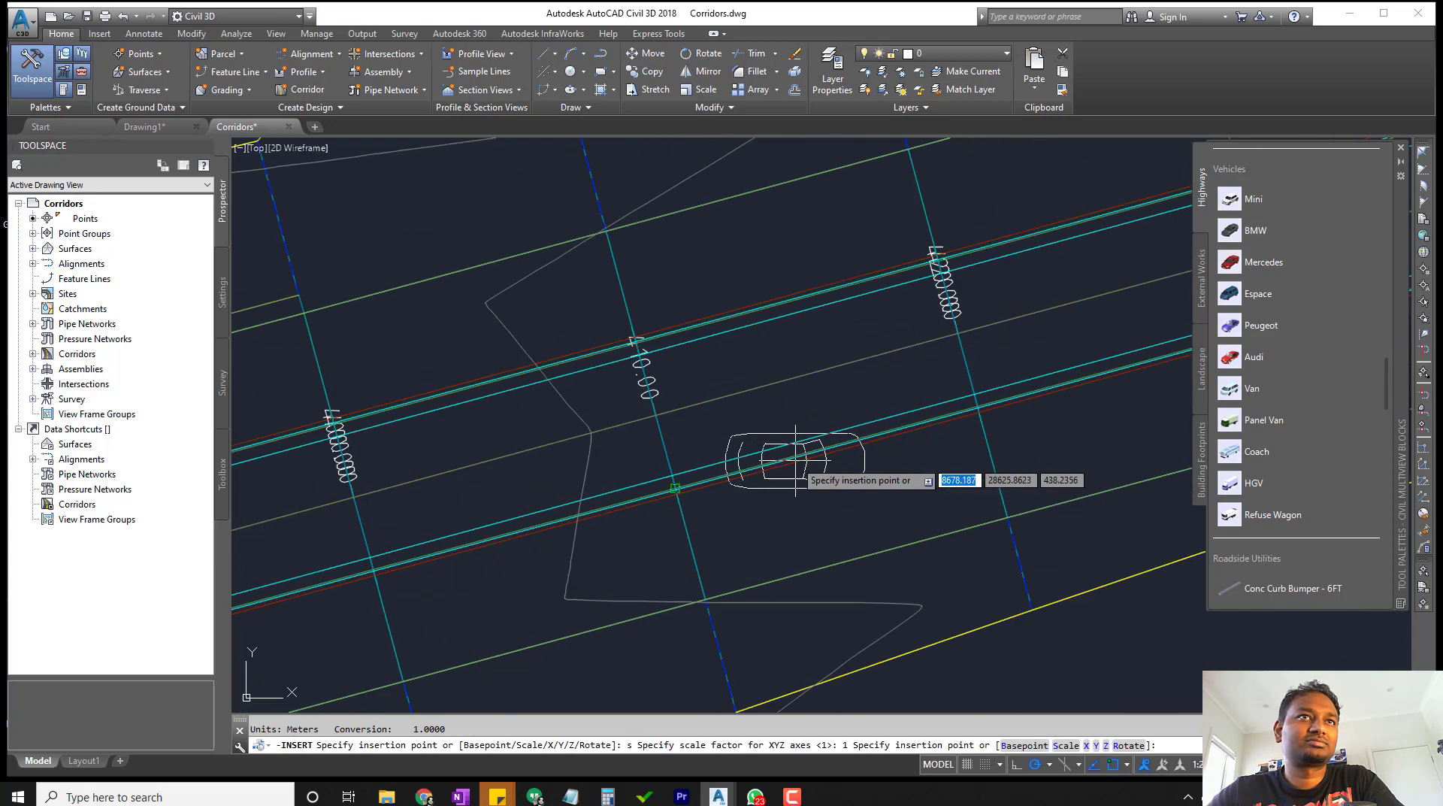
scroll(816, 470, "down", 3)
scroll(819, 472, "up", 3)
scroll(822, 473, "down", 3)
scroll(800, 474, "up", 3)
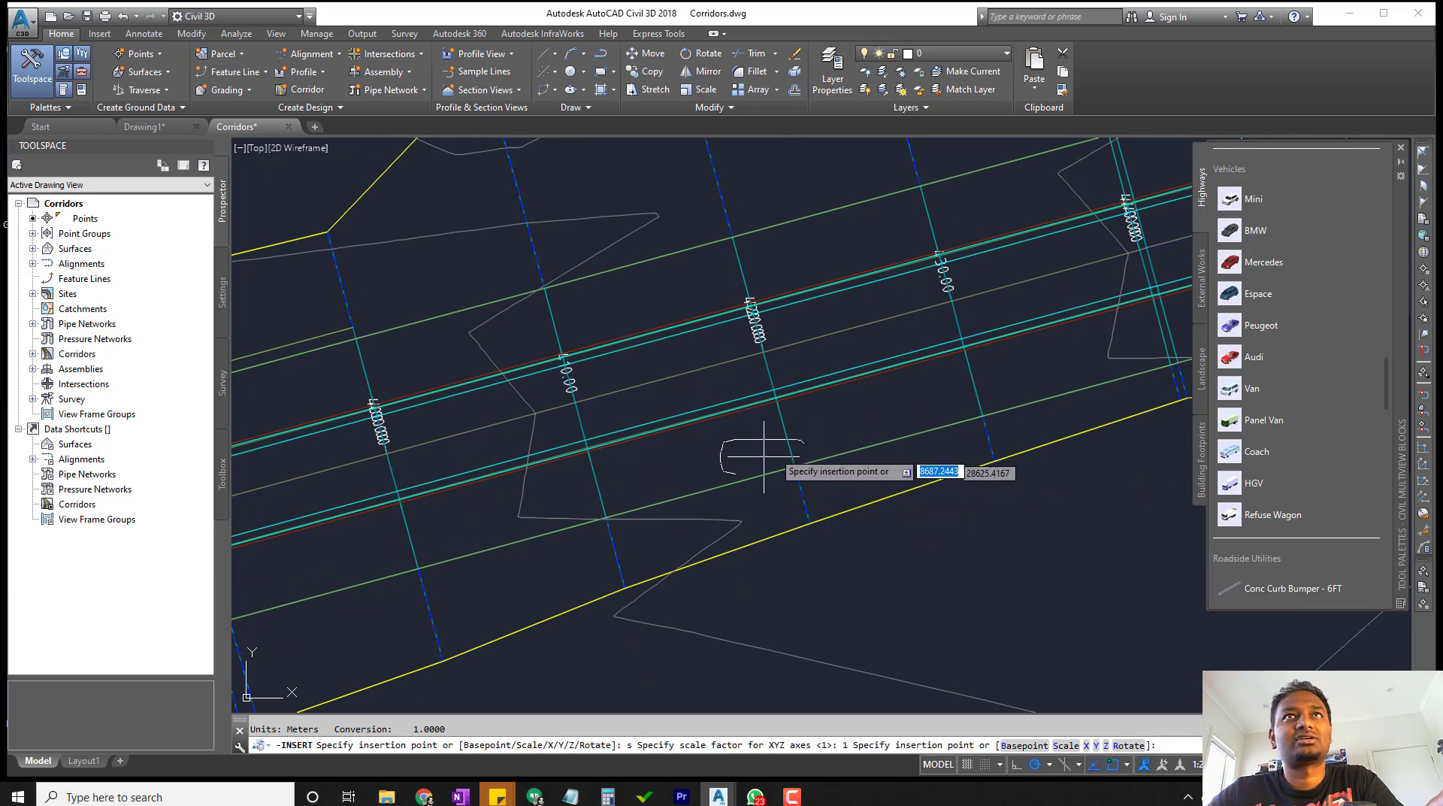
scroll(832, 365, "up", 4)
left_click(831, 353)
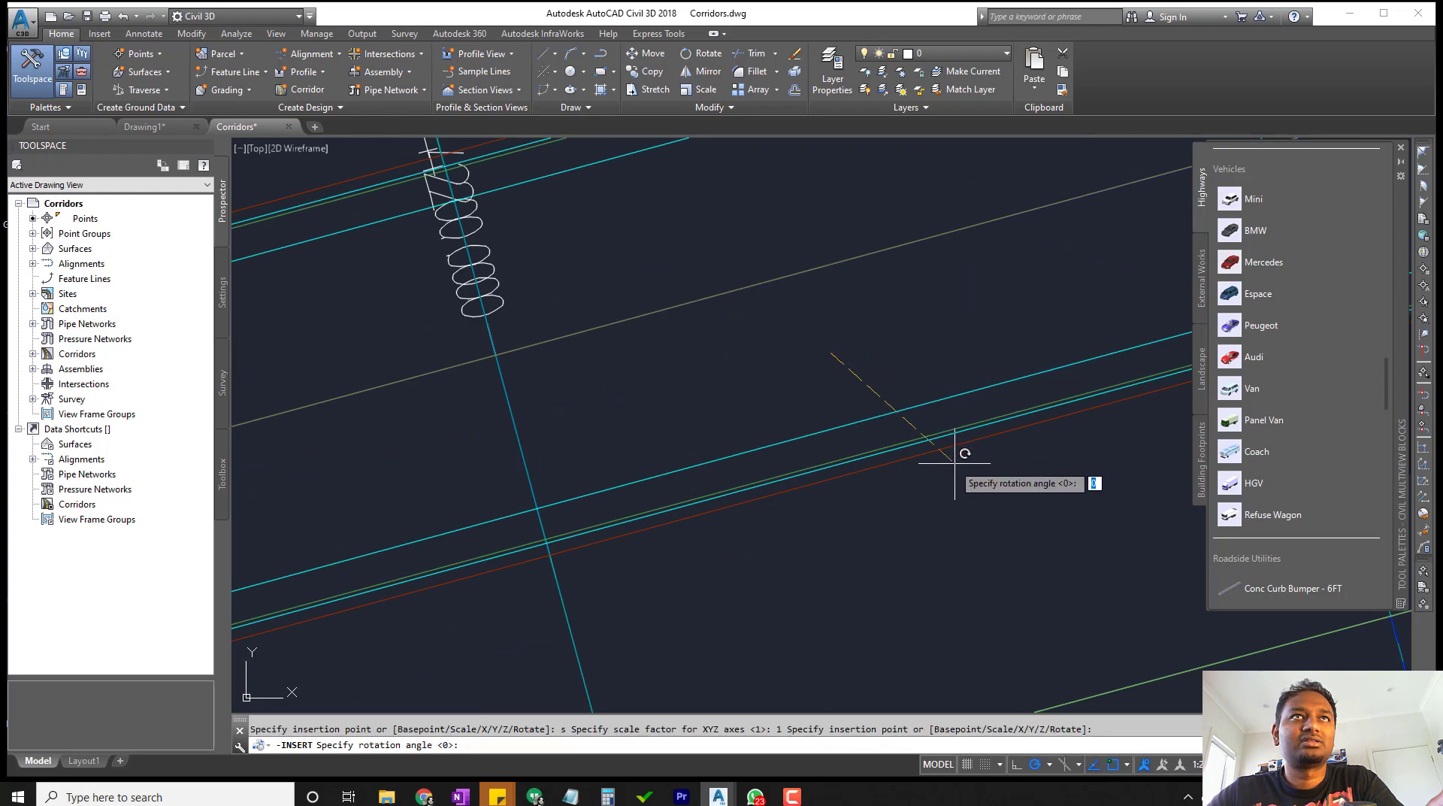
left_click(881, 560)
scroll(913, 519, "down", 3)
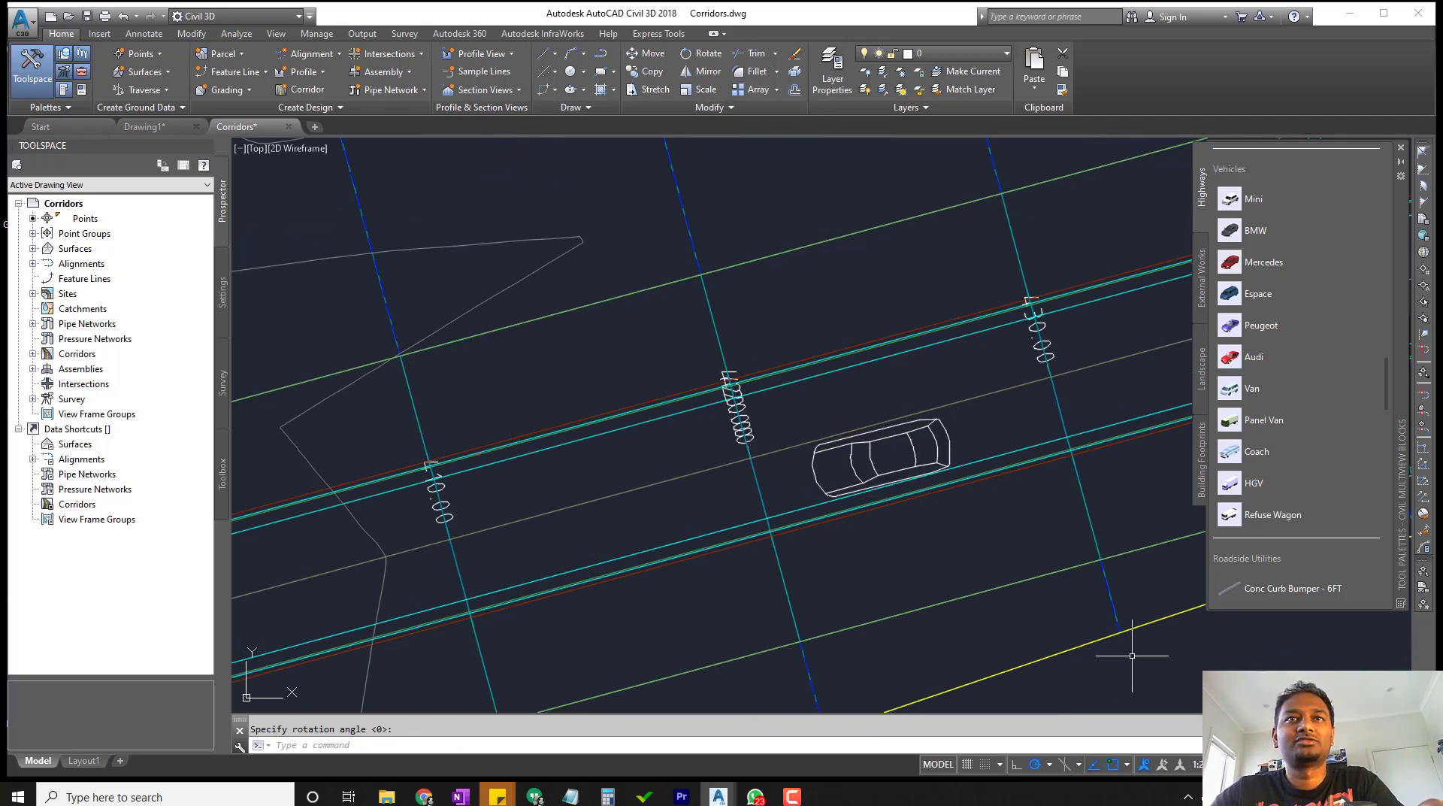
scroll(948, 589, "down", 5)
Expand the Surfaces list and give Corridor - Top the 0.5m cut-and-fill banding style.
left_click(1131, 554)
left_click(703, 141)
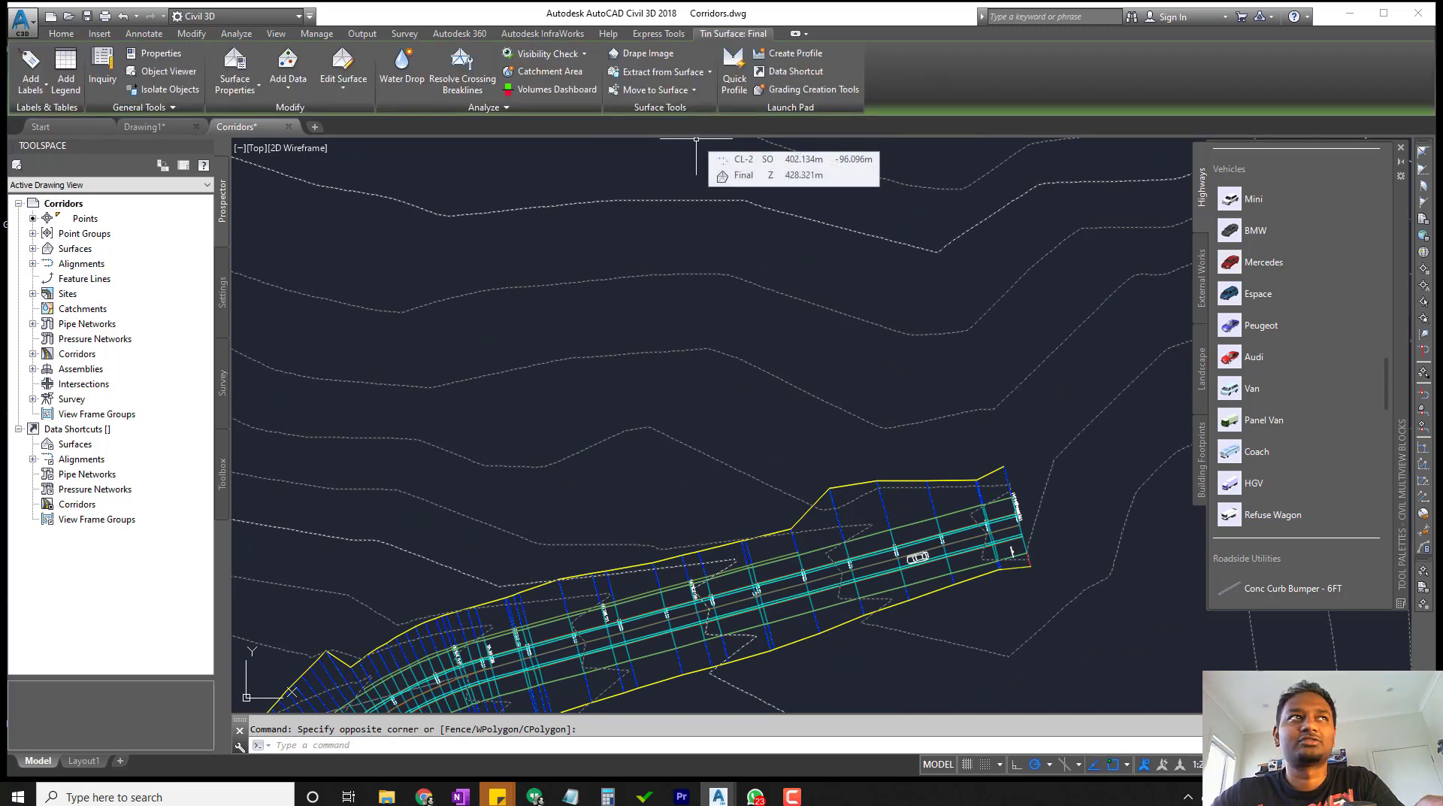
left_click(33, 249)
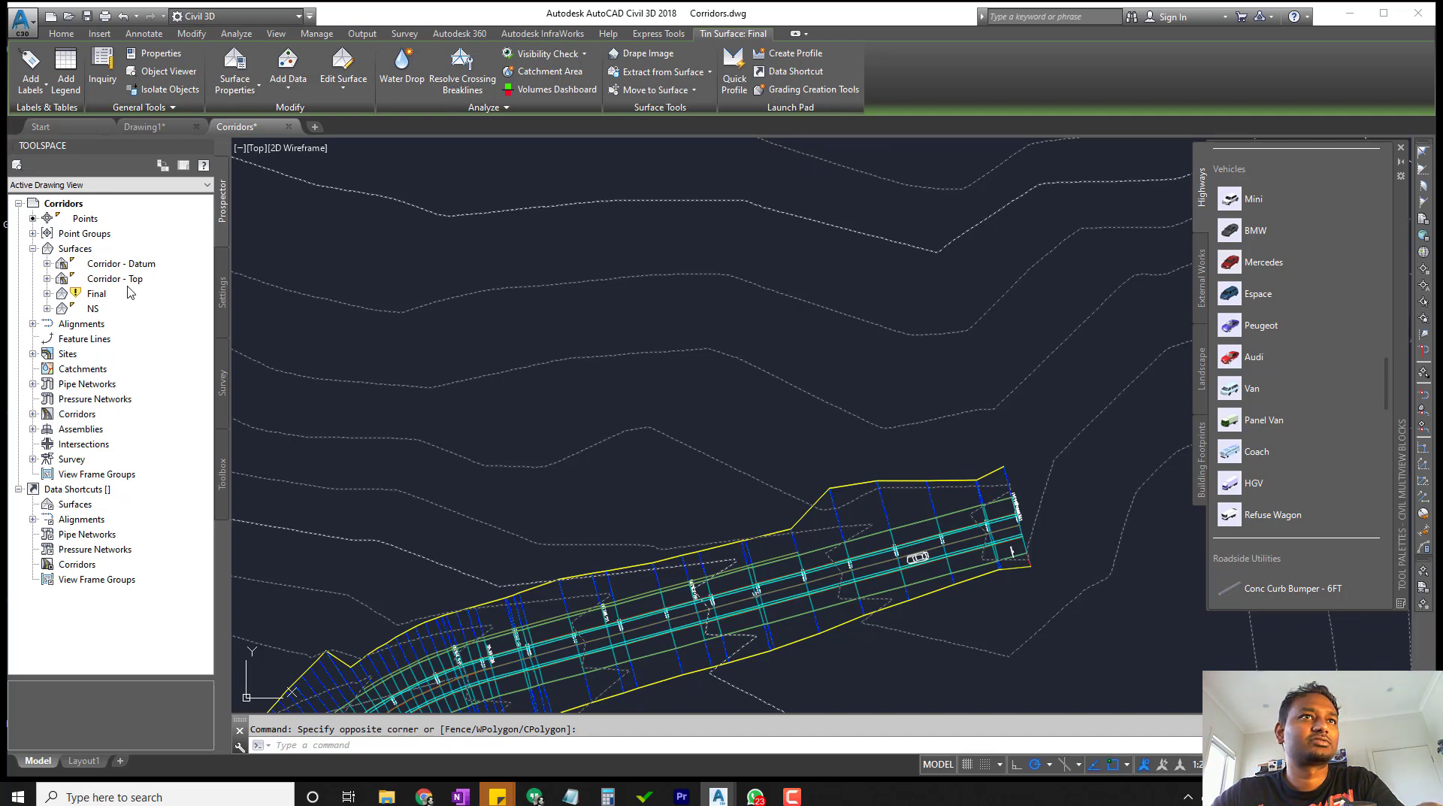
right_click(124, 282)
left_click(171, 293)
left_click(578, 400)
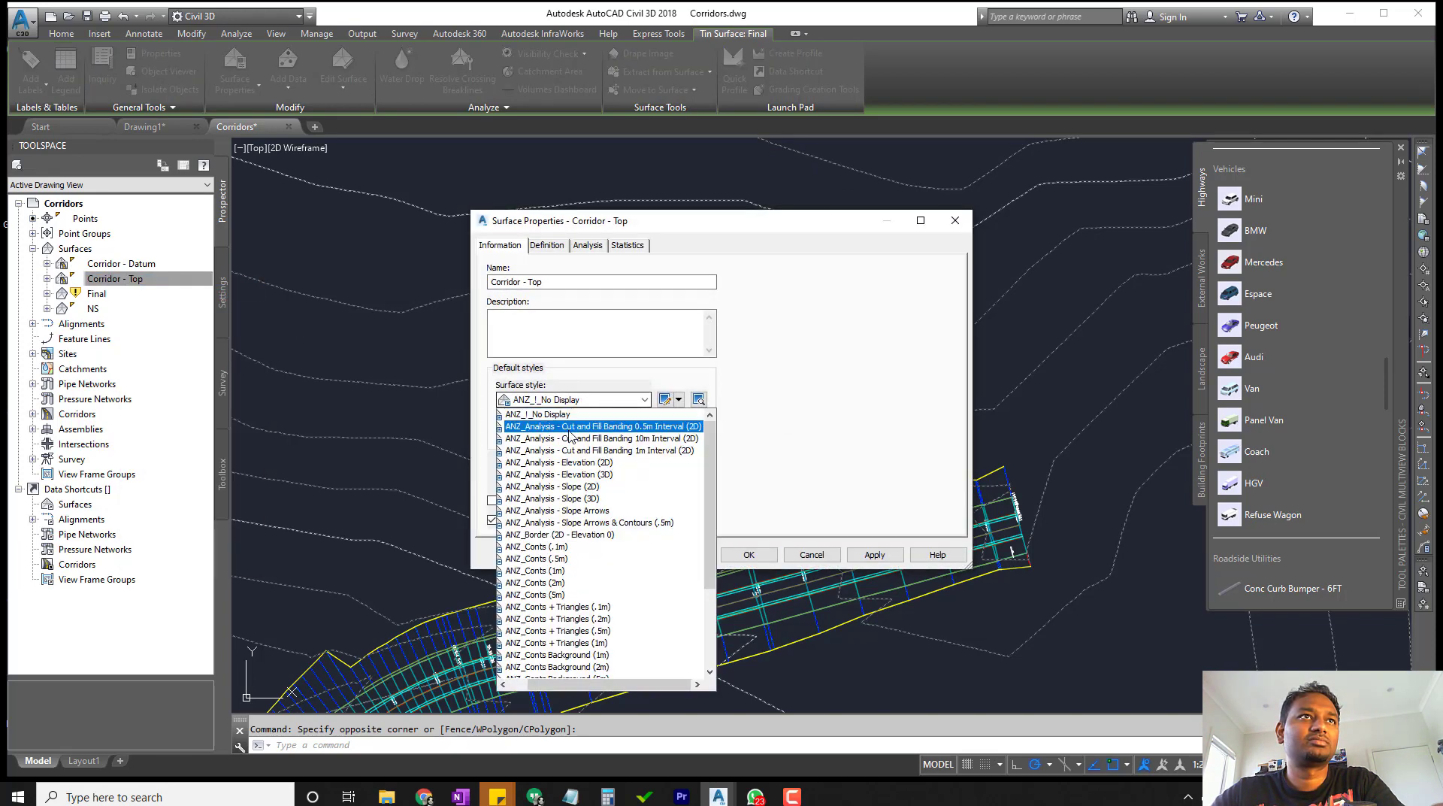
left_click(571, 426)
left_click(764, 555)
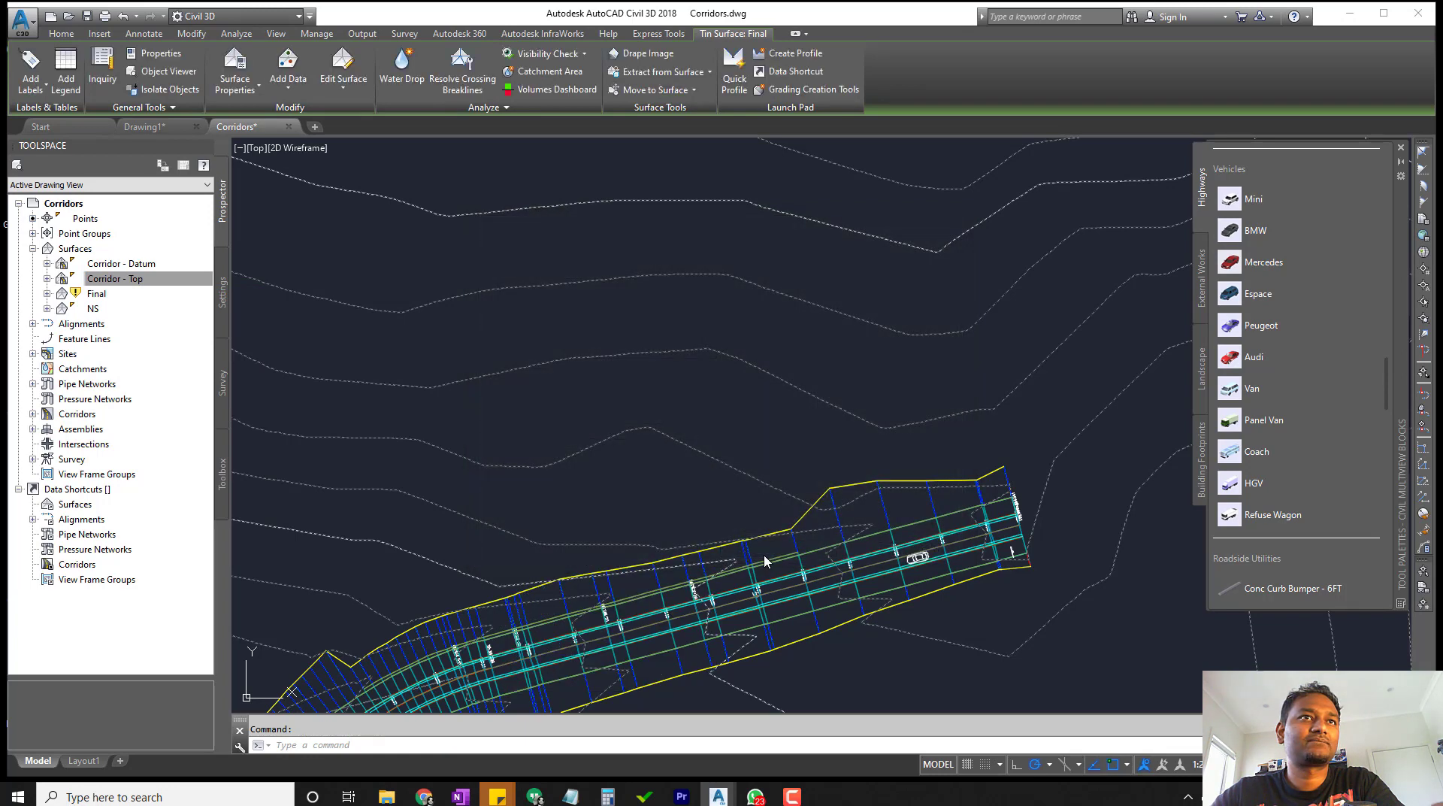
Change the Corridor - Top style to ANZ_Conts + Triangles (.5m) and select it in the drawing.
left_click(78, 281)
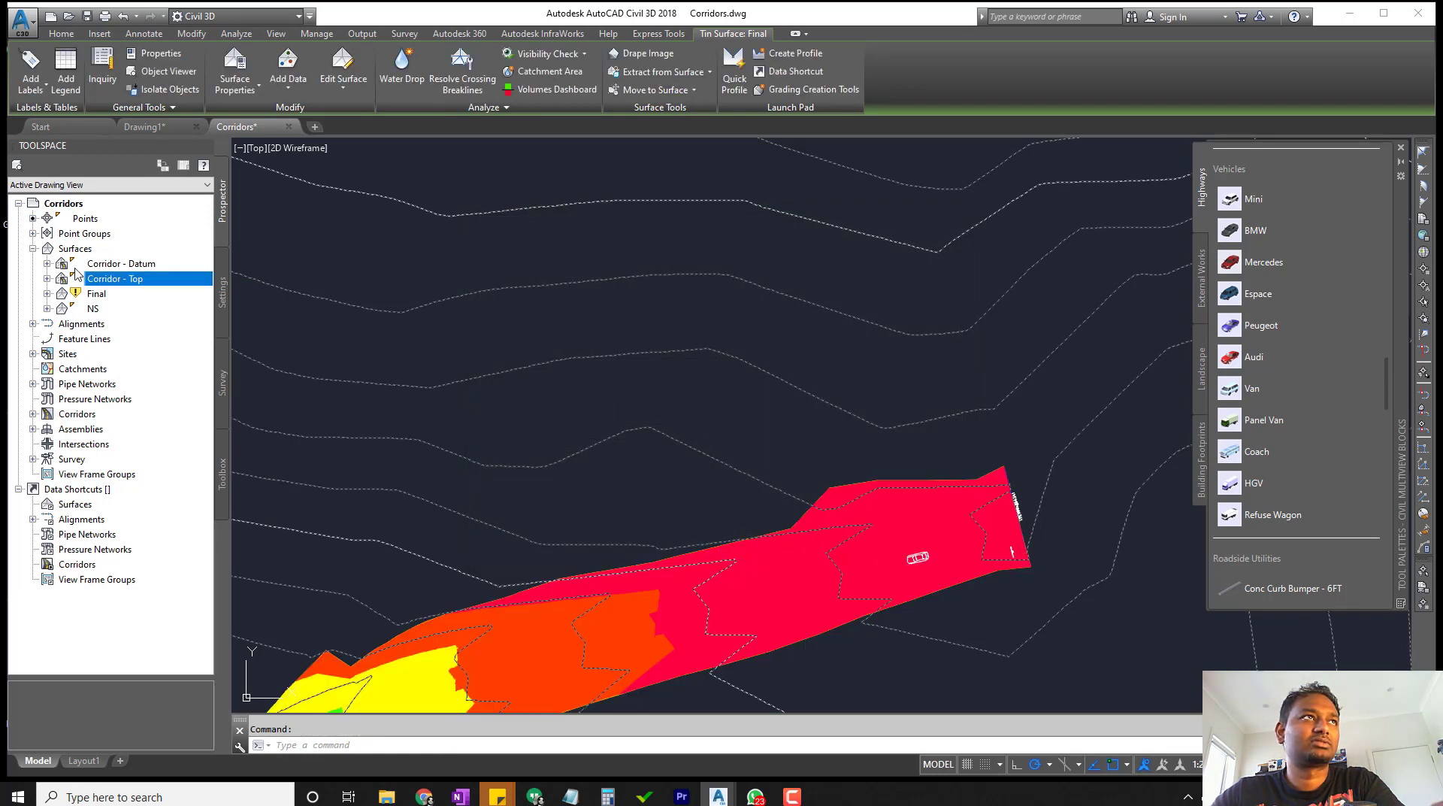
right_click(103, 284)
left_click(166, 285)
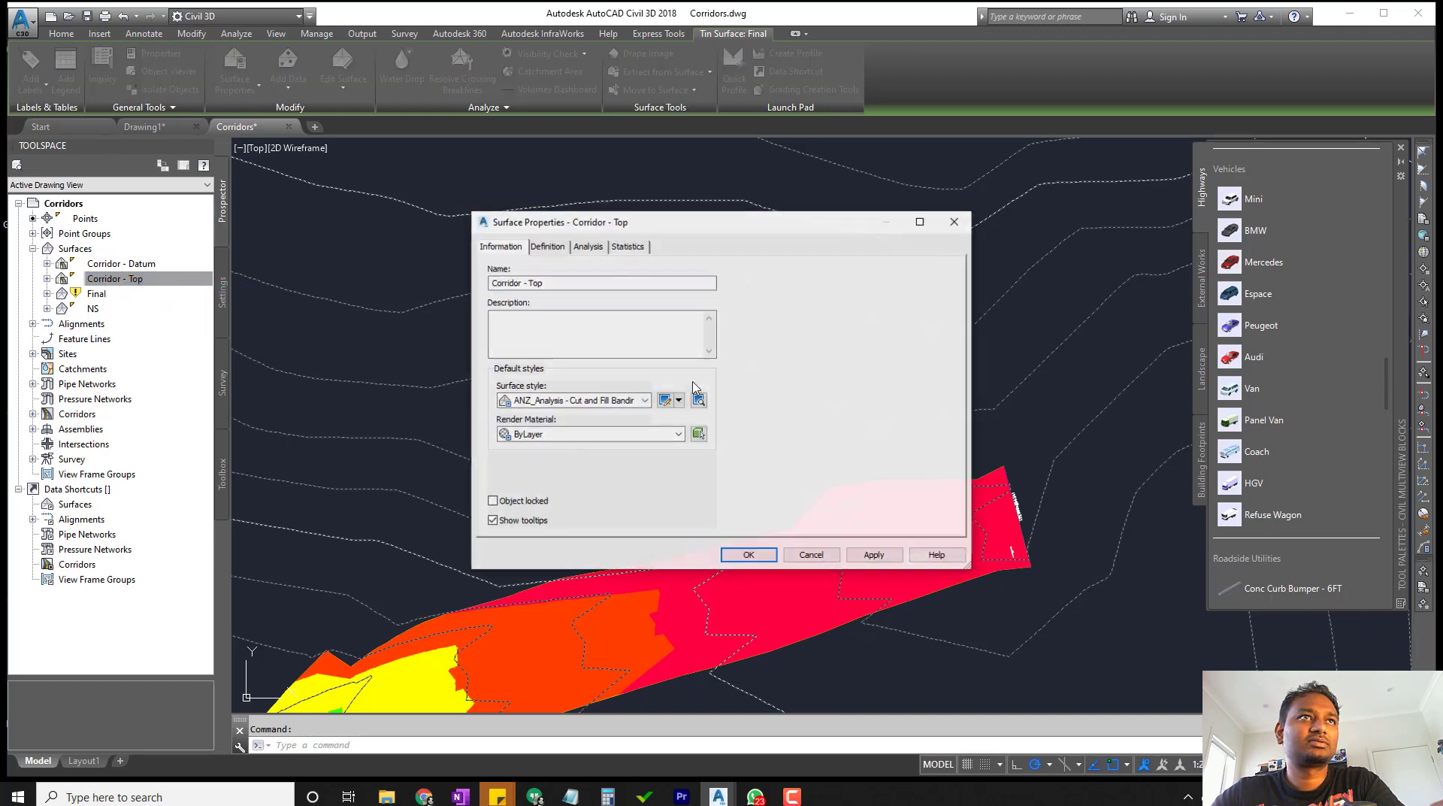
left_click(612, 400)
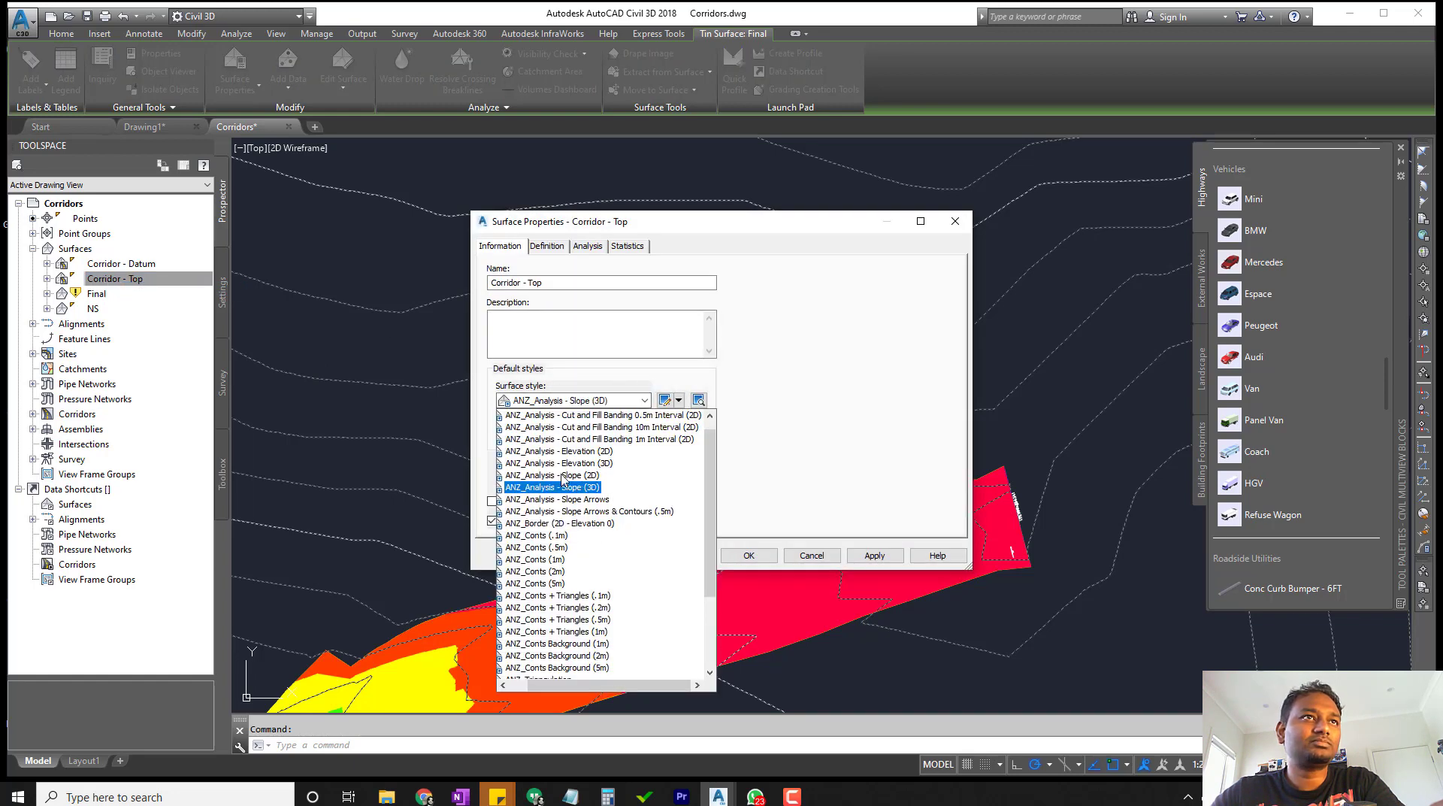
left_click(590, 619)
left_click(727, 555)
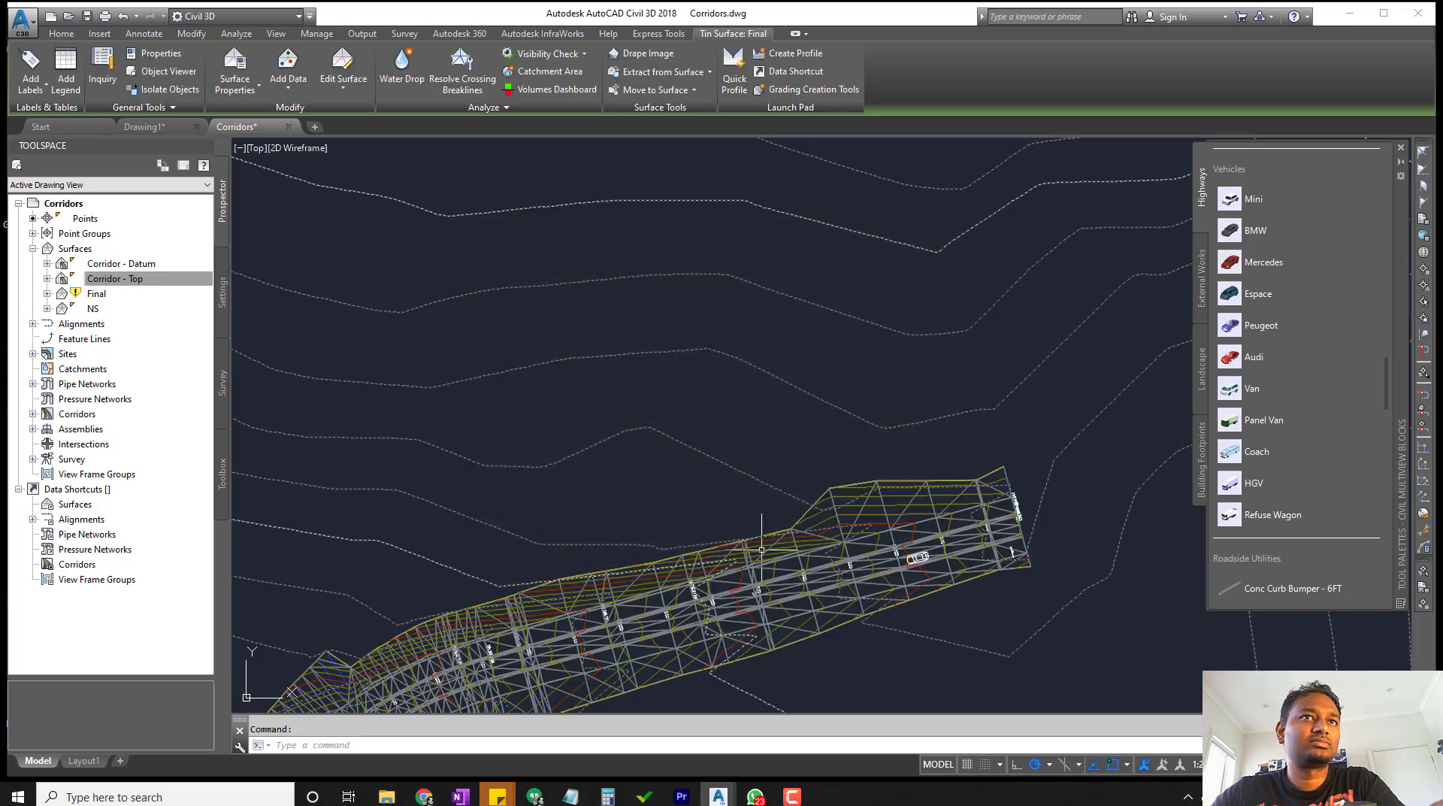
scroll(930, 563, "up", 7)
key("Escape")
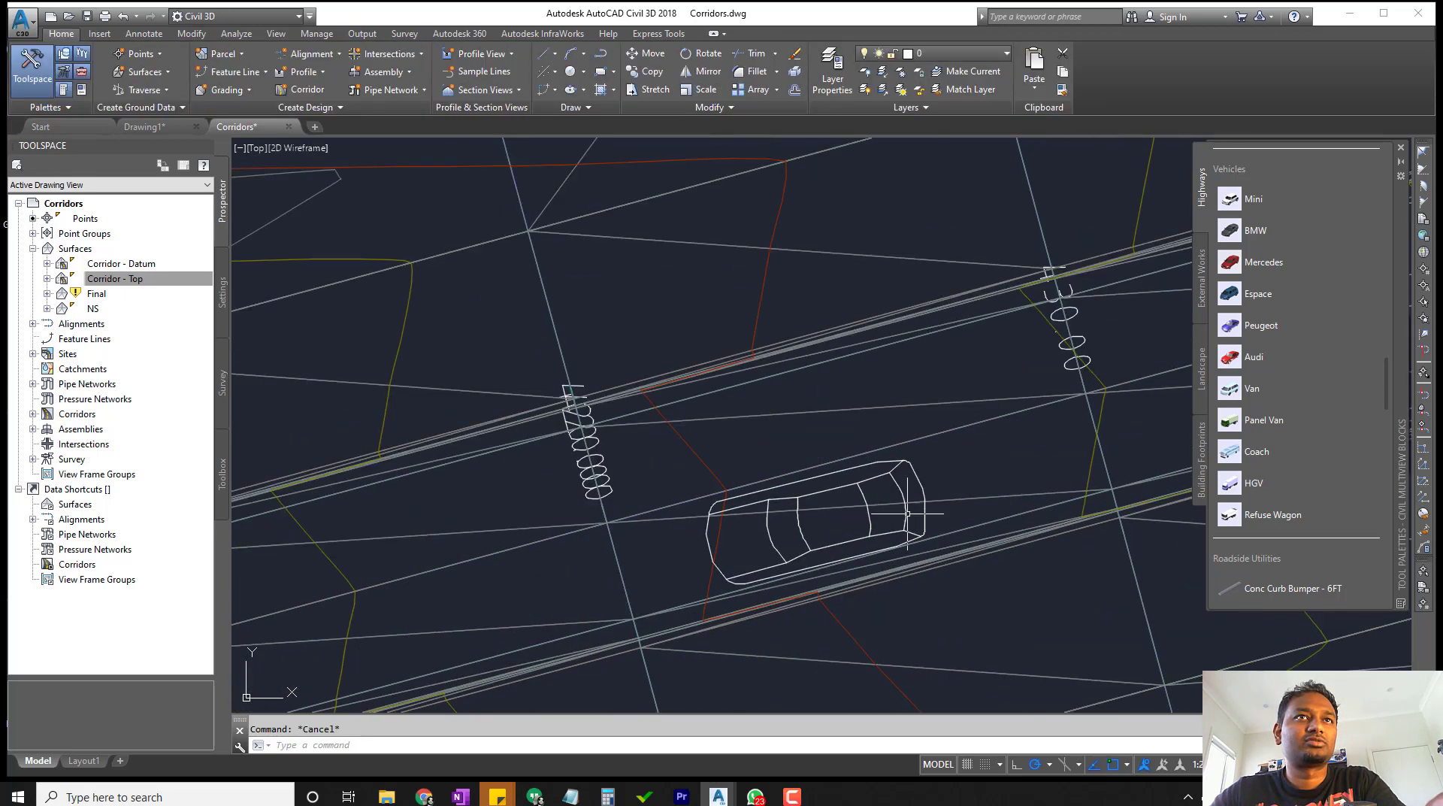
left_click(954, 434)
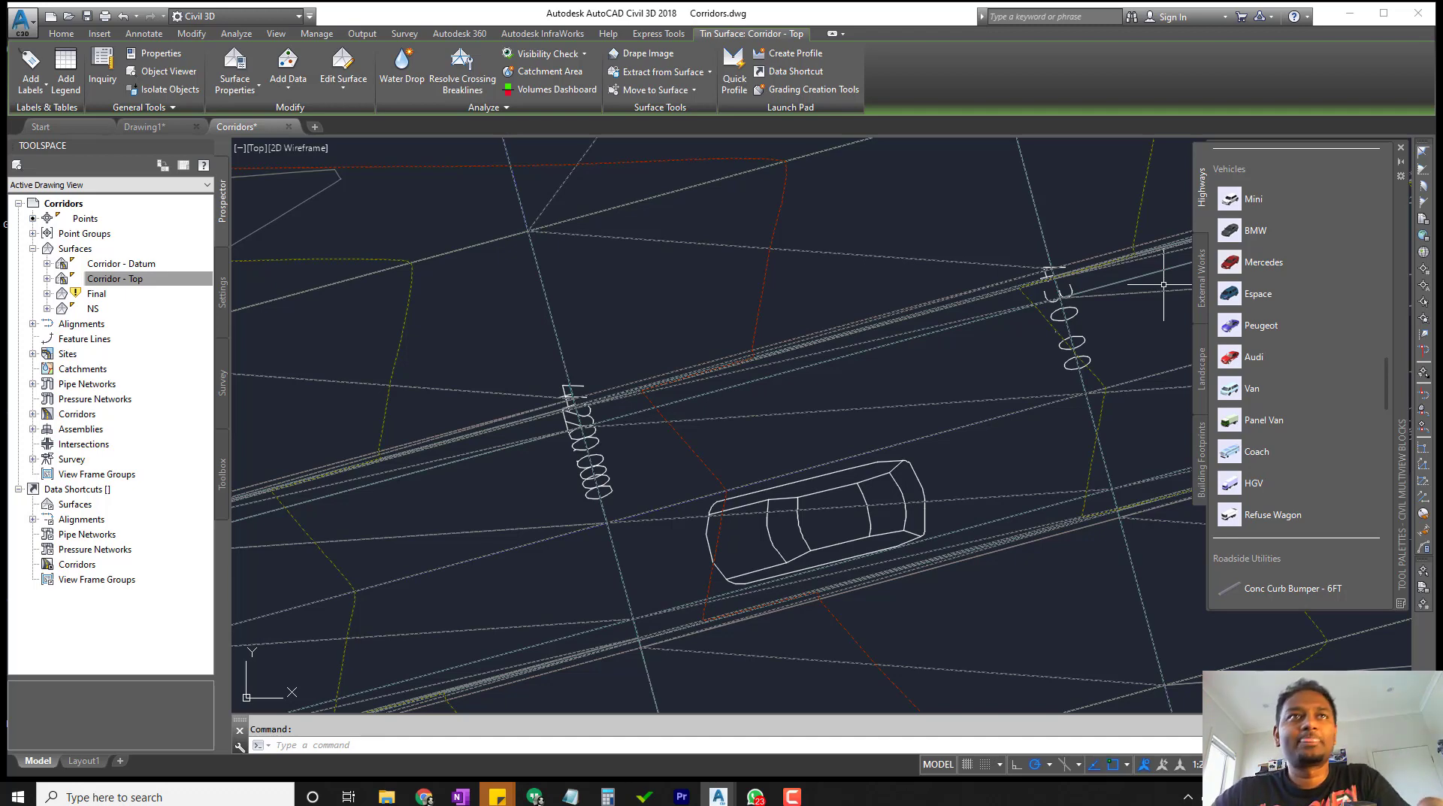
Move the Roadsign601 and Vehiclescarbmw blocks onto the Corridor - Top surface.
left_click(671, 89)
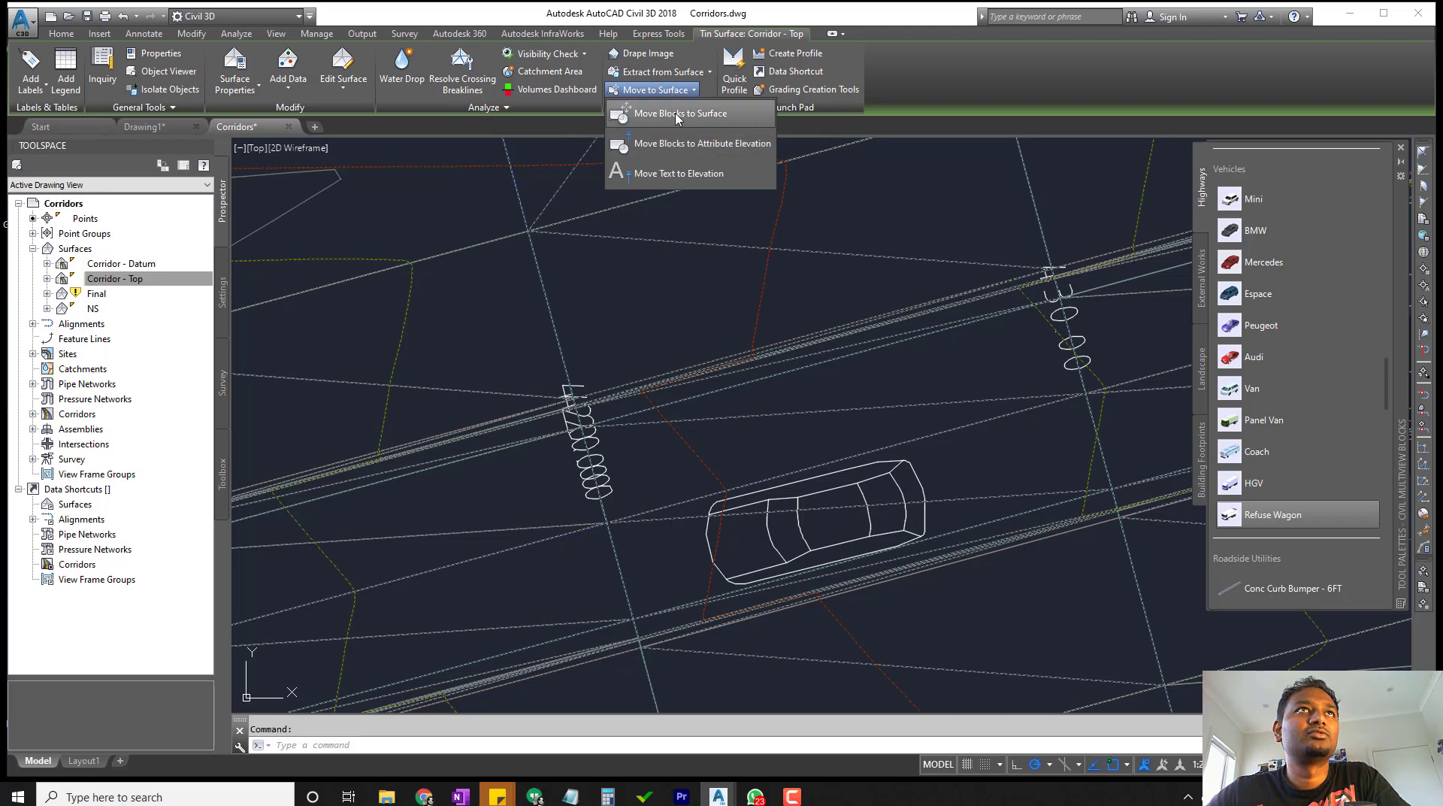
left_click(674, 114)
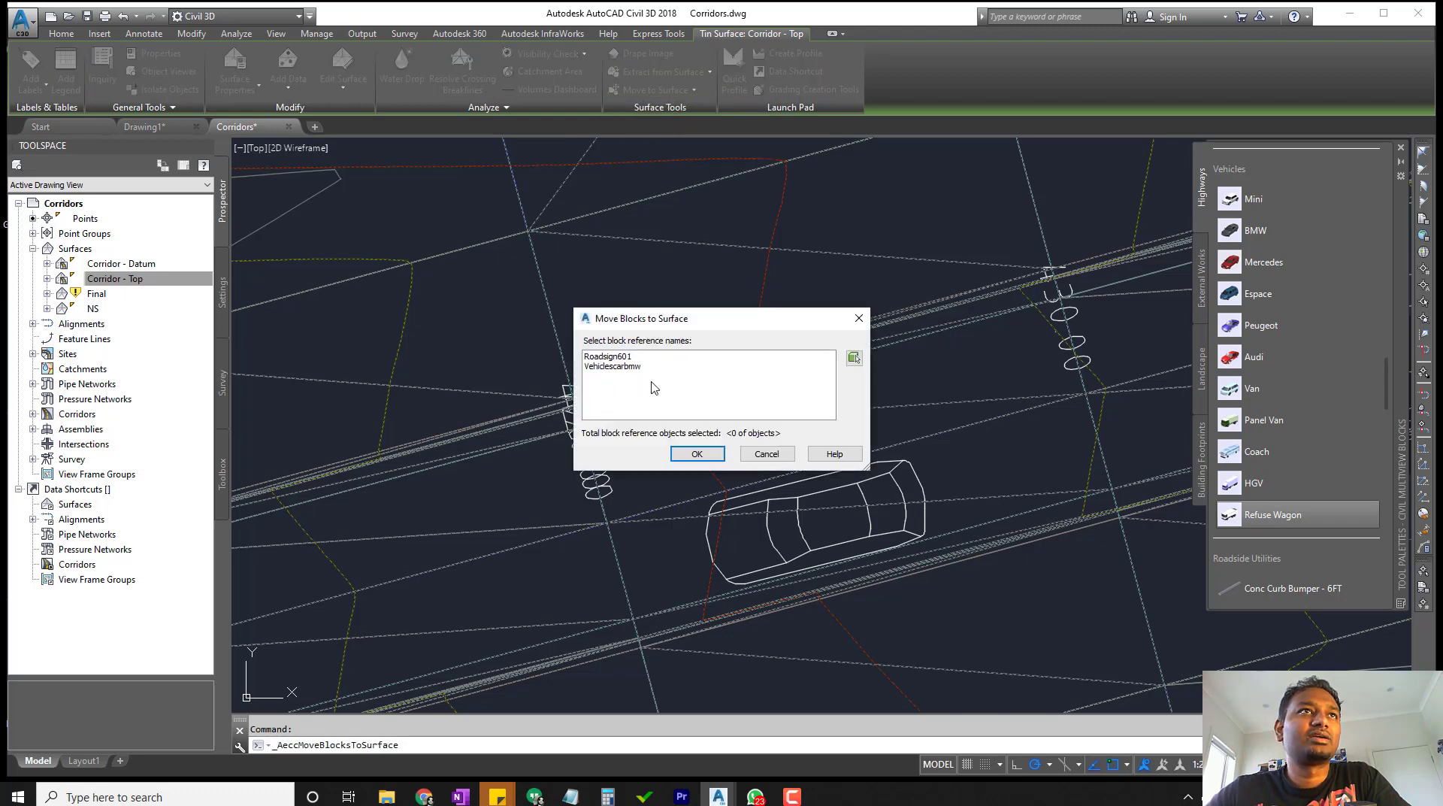
left_click(613, 360)
left_click(626, 366, "shift")
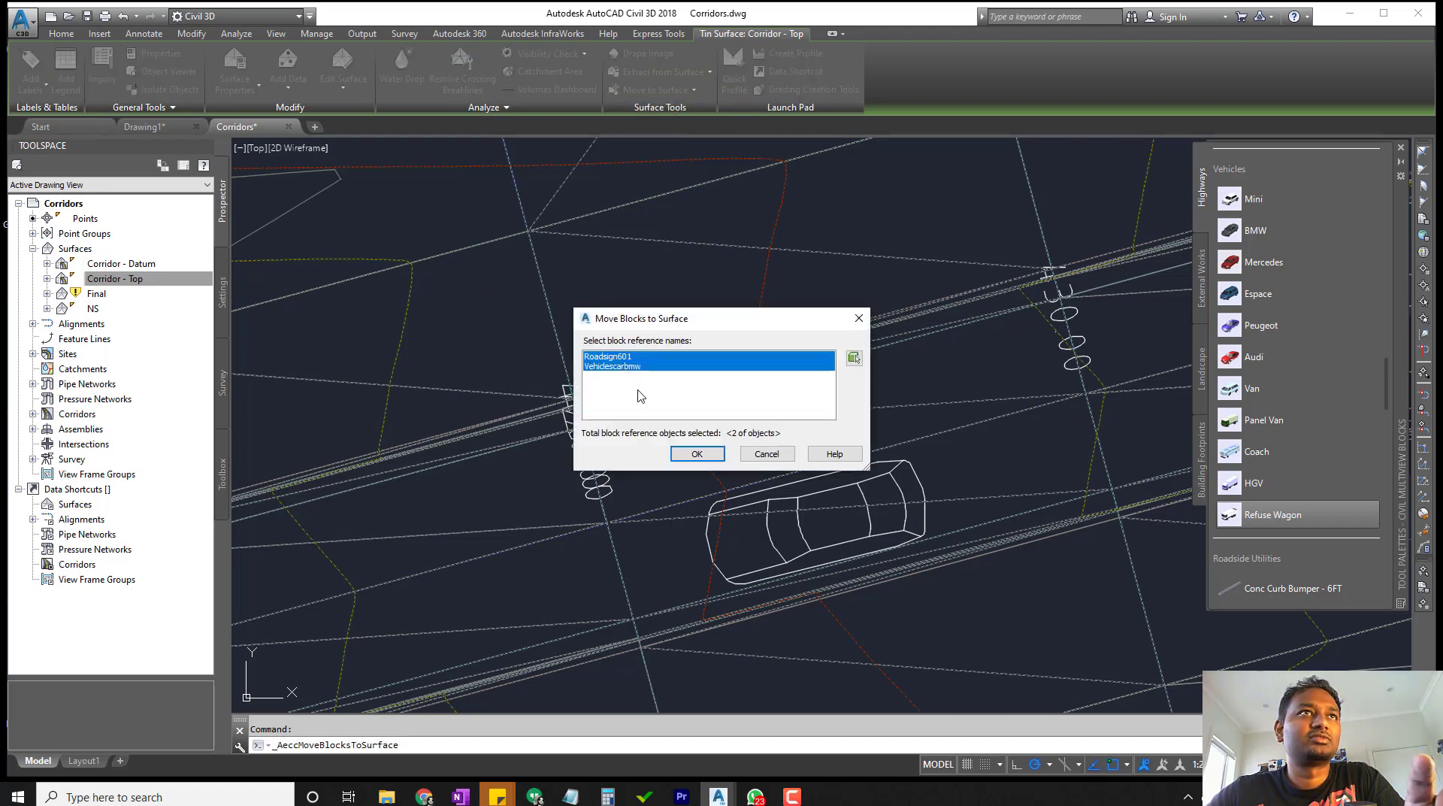
left_click(697, 454)
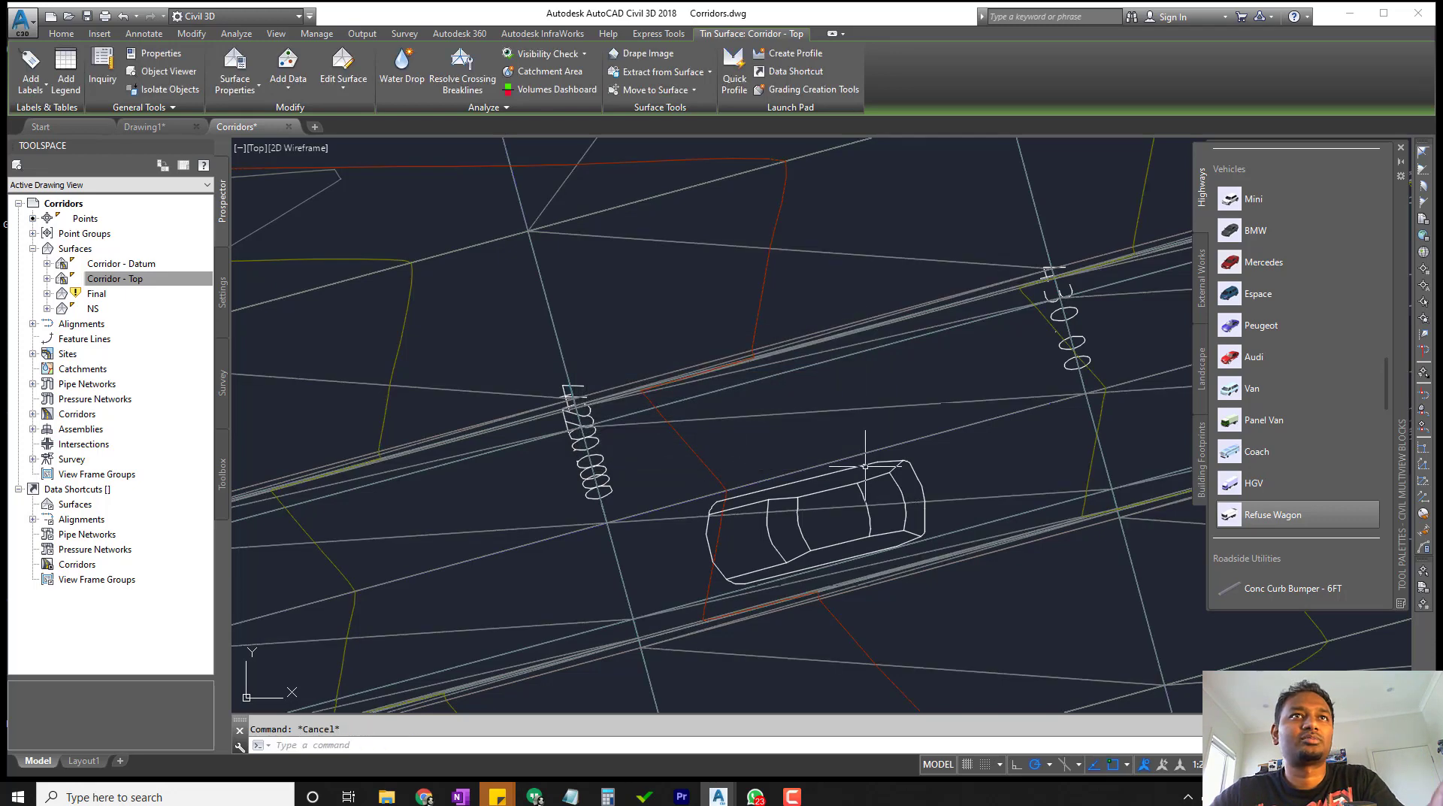
key("Escape")
left_click(908, 429)
key("Escape")
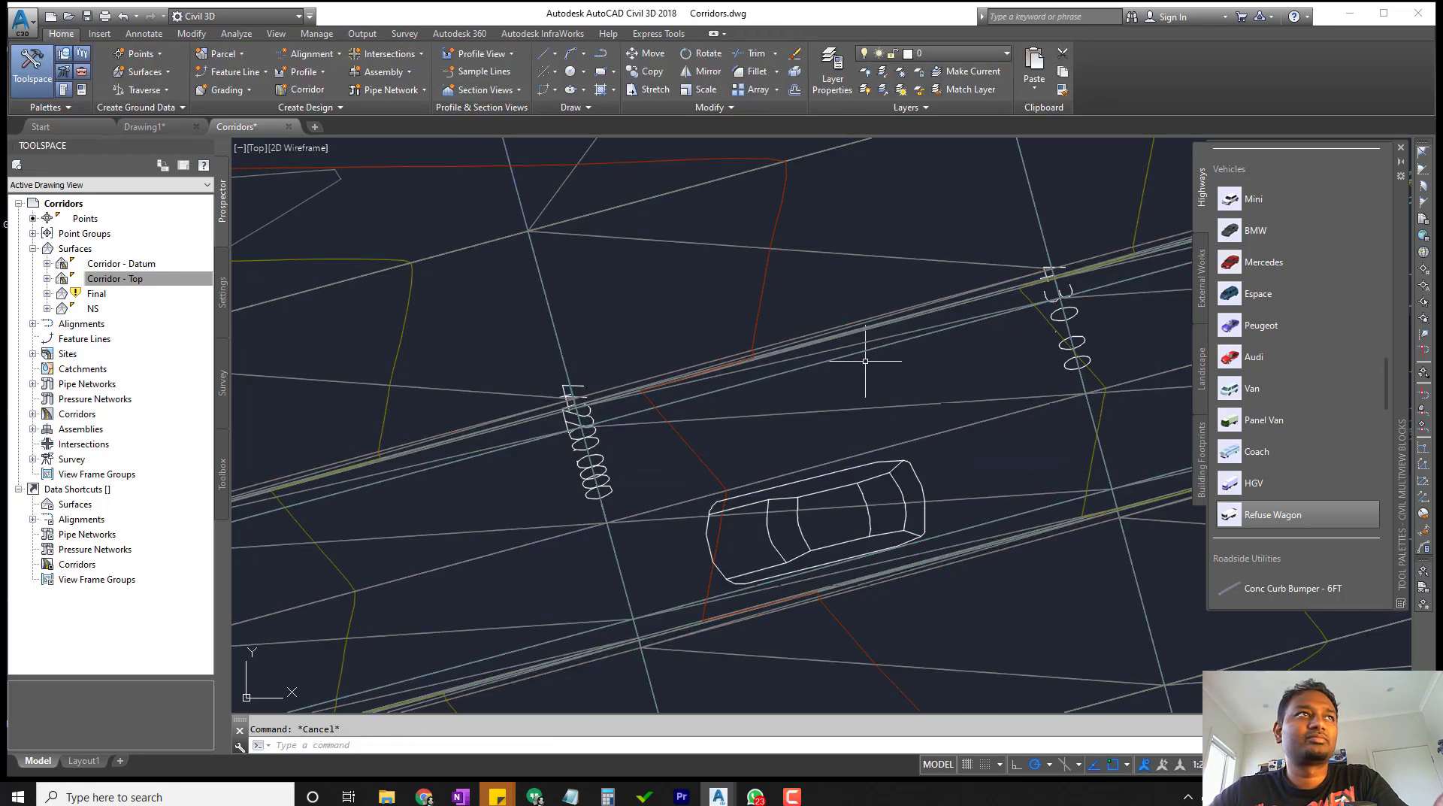
Set the Corridor - Top surface style to ANZ_!_No Display.
right_click(141, 280)
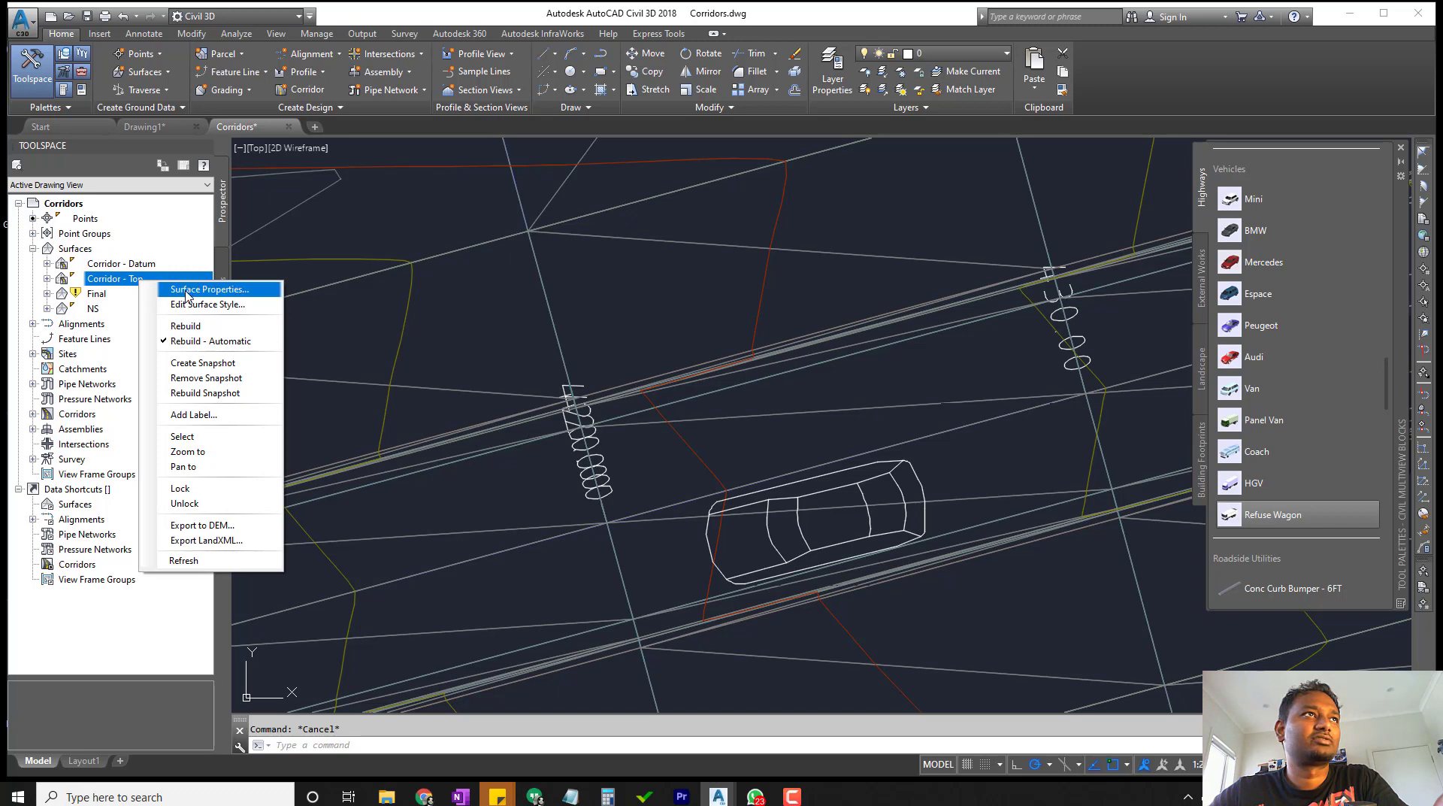
left_click(187, 289)
left_click(594, 401)
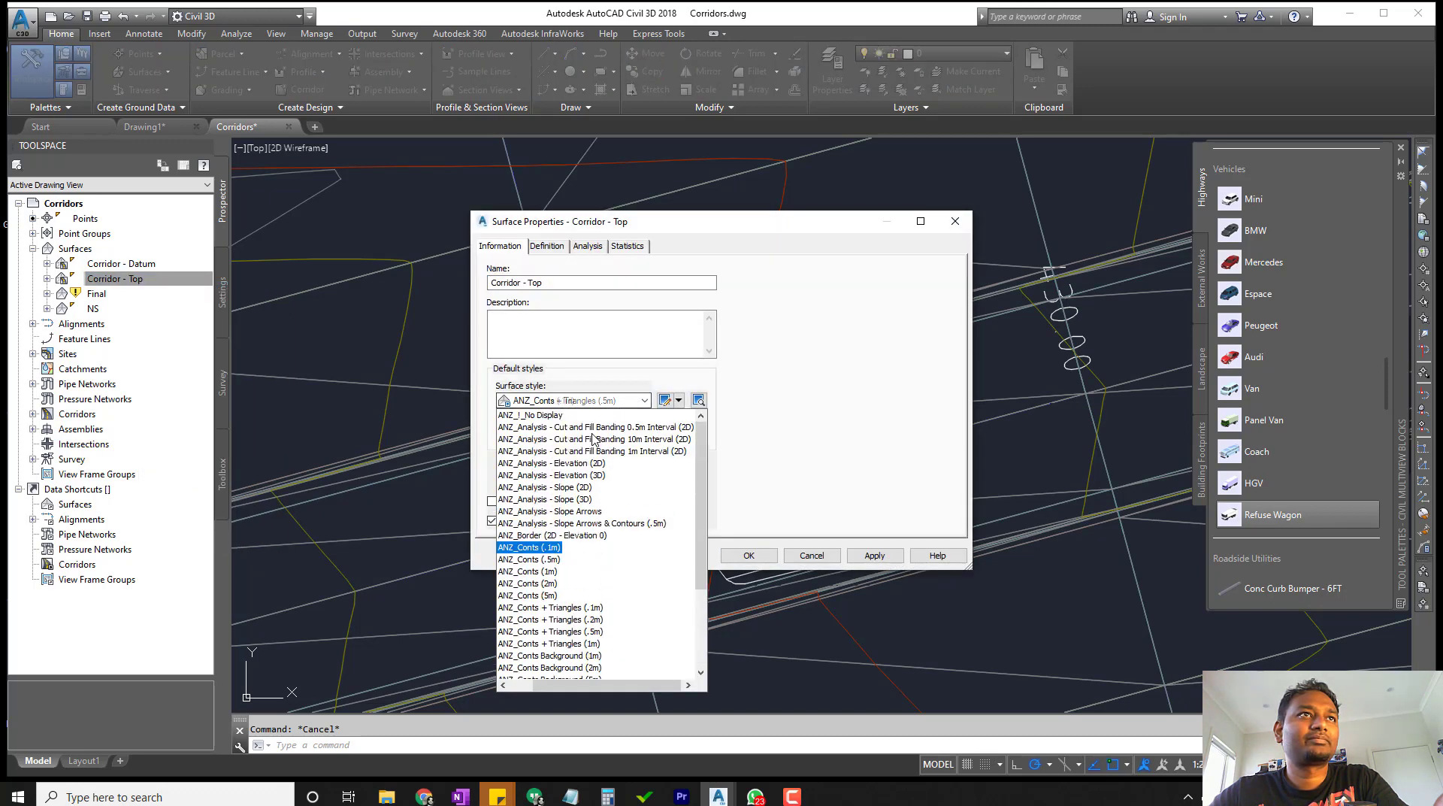
left_click(541, 415)
left_click(751, 556)
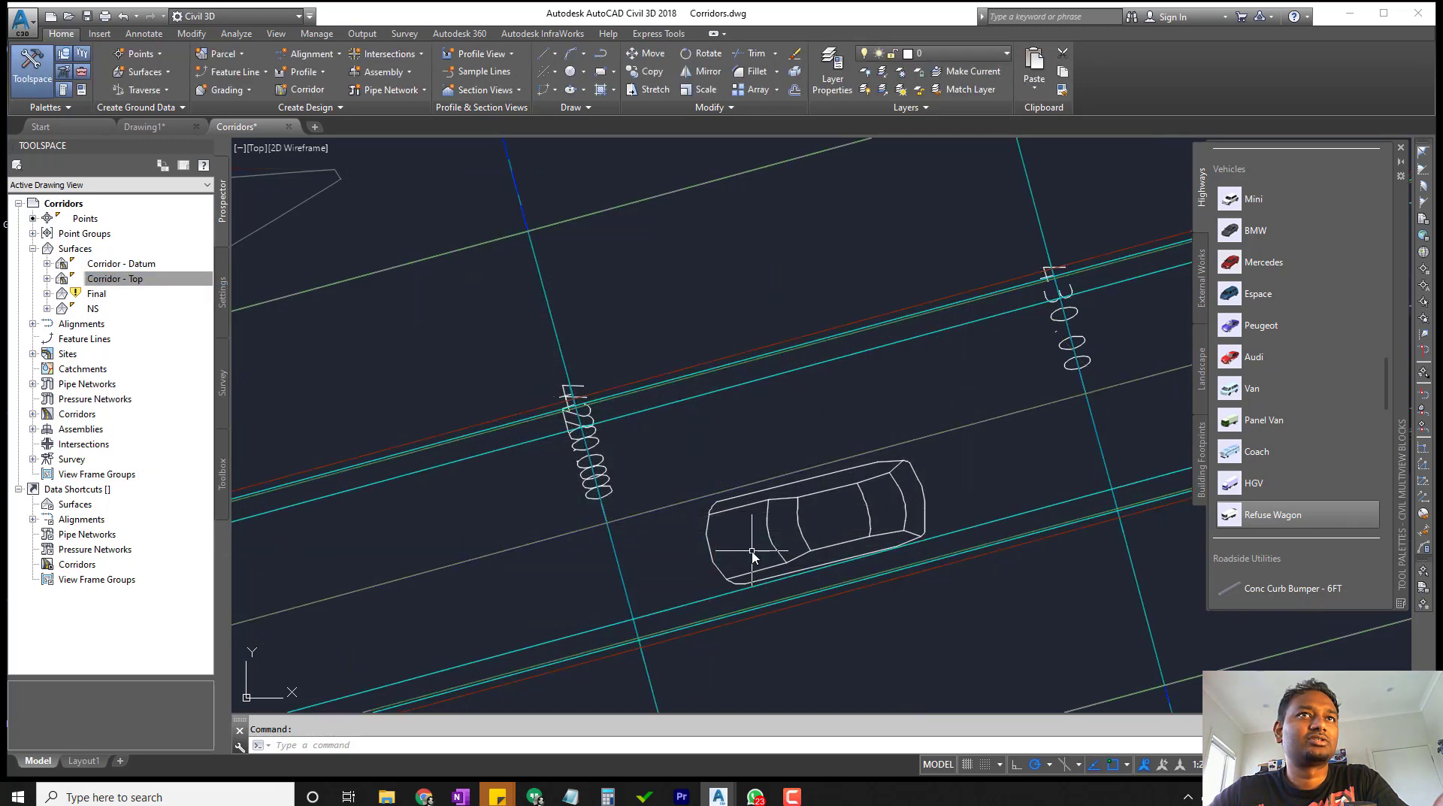
Window-select the corridor together with the car block.
left_click(843, 361)
left_click(1082, 383)
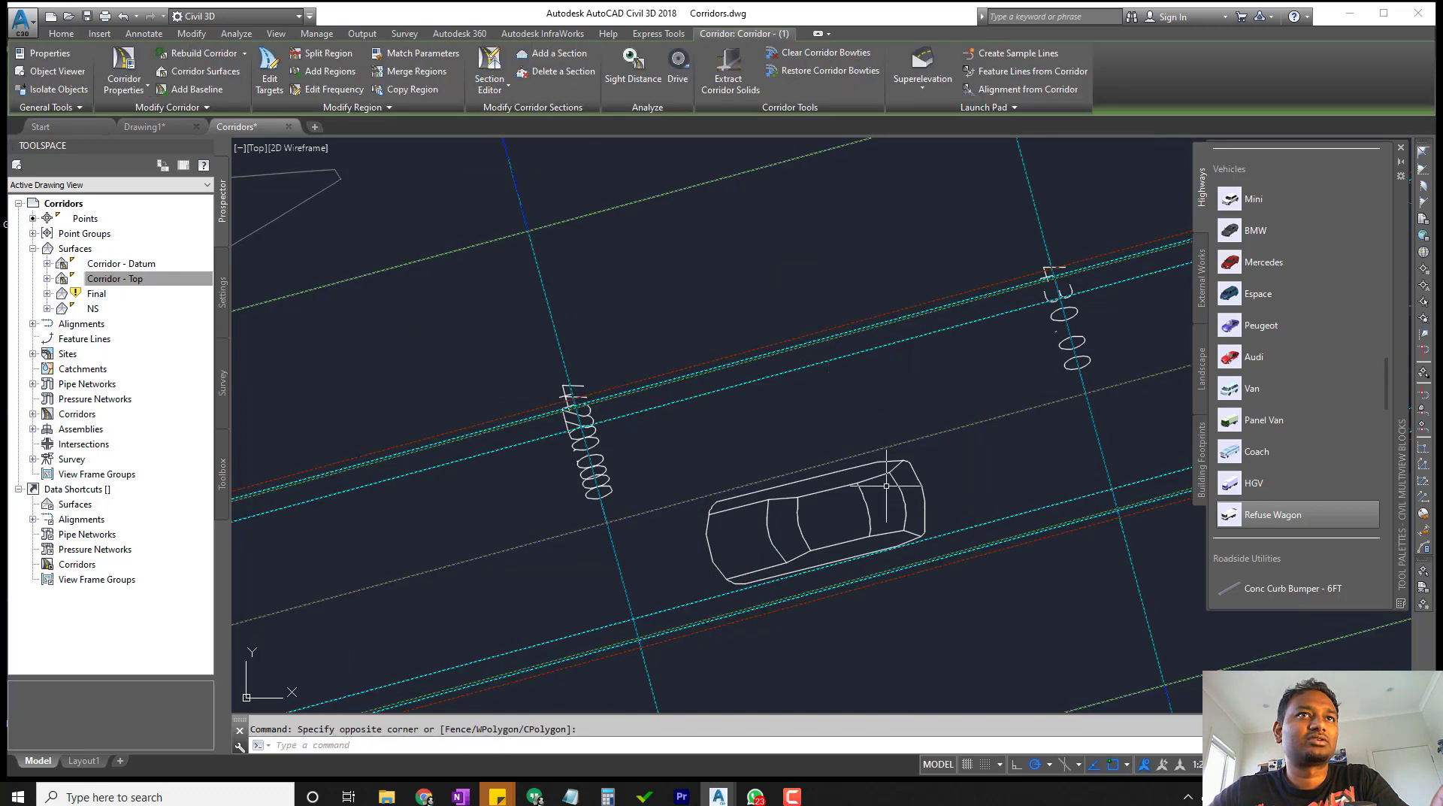
left_click(821, 518)
scroll(753, 511, "down", 2)
scroll(759, 519, "down", 5)
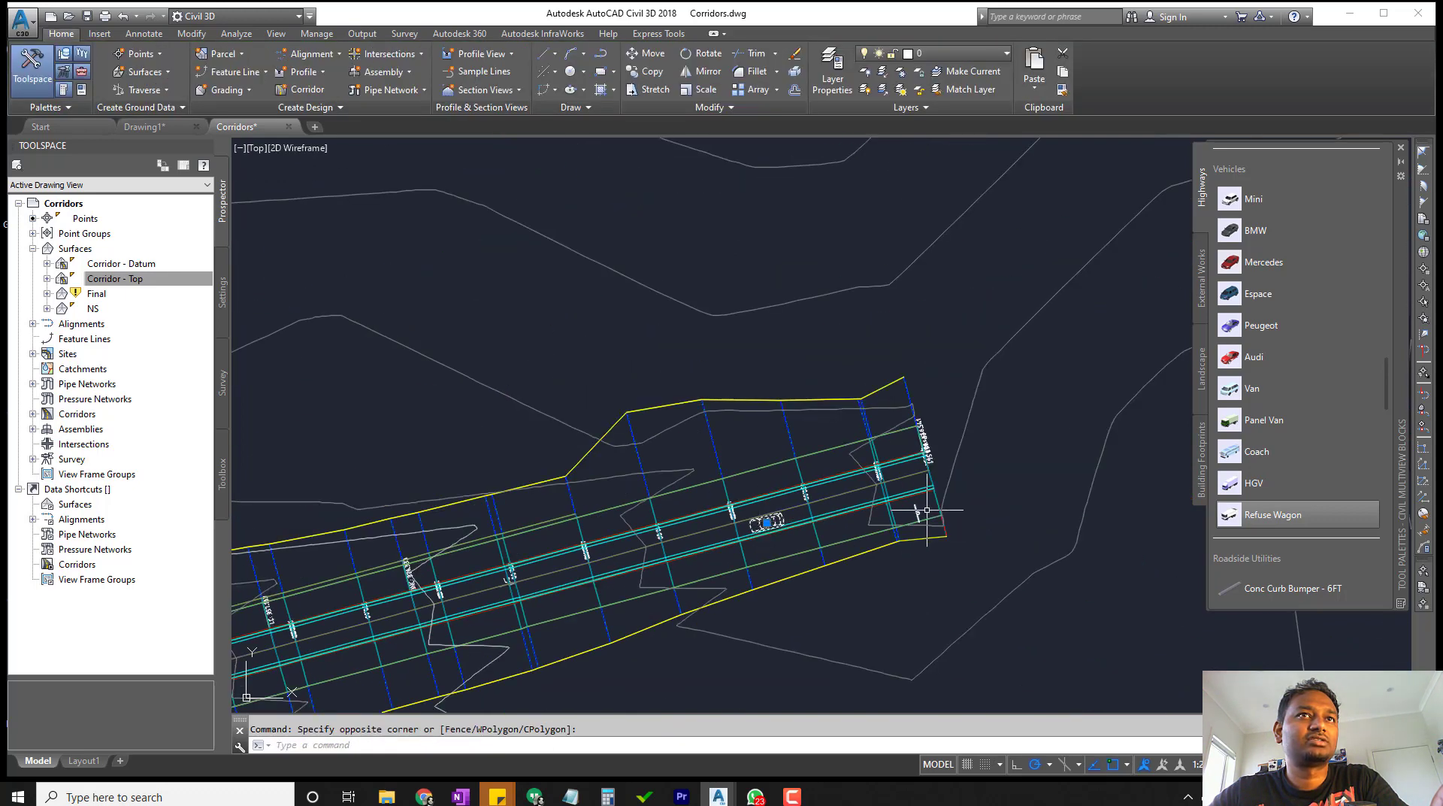
left_click(887, 511)
Extend the window selection to take in the corridor end with the stop sign.
right_click(881, 508)
left_click(771, 519)
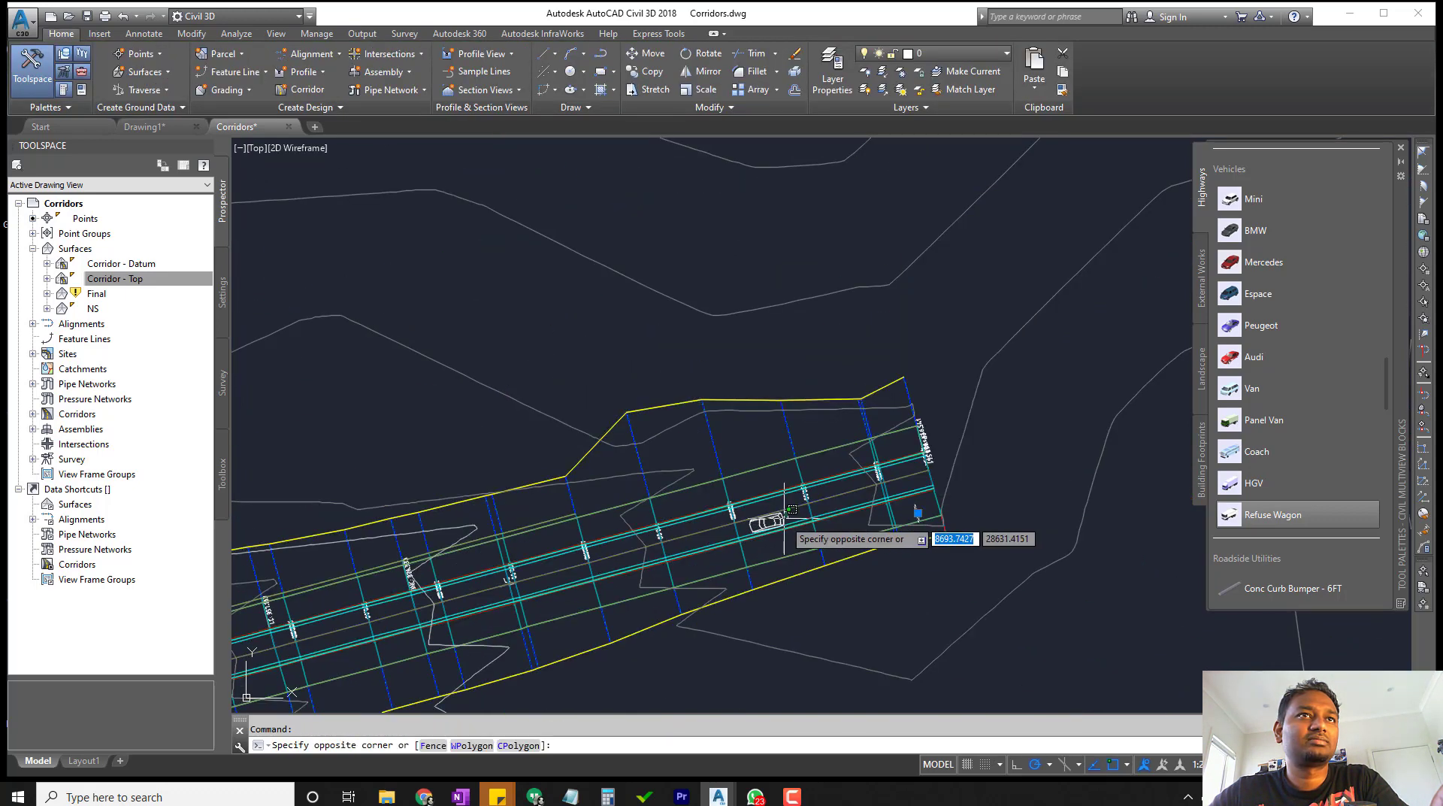
scroll(759, 526, "up", 8)
right_click(798, 508)
left_click(764, 513)
left_click(723, 520)
scroll(723, 520, "down", 6)
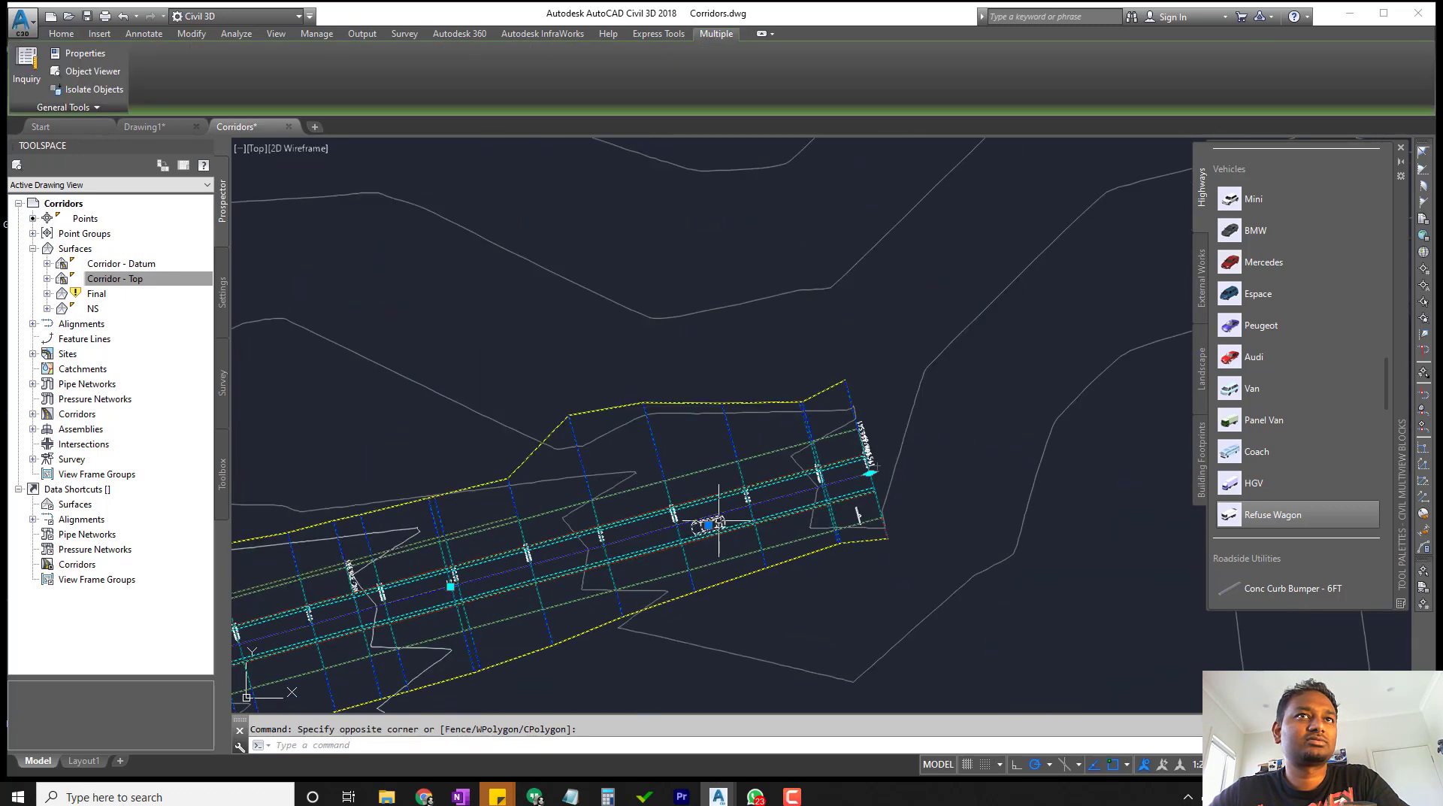
scroll(857, 517, "up", 5)
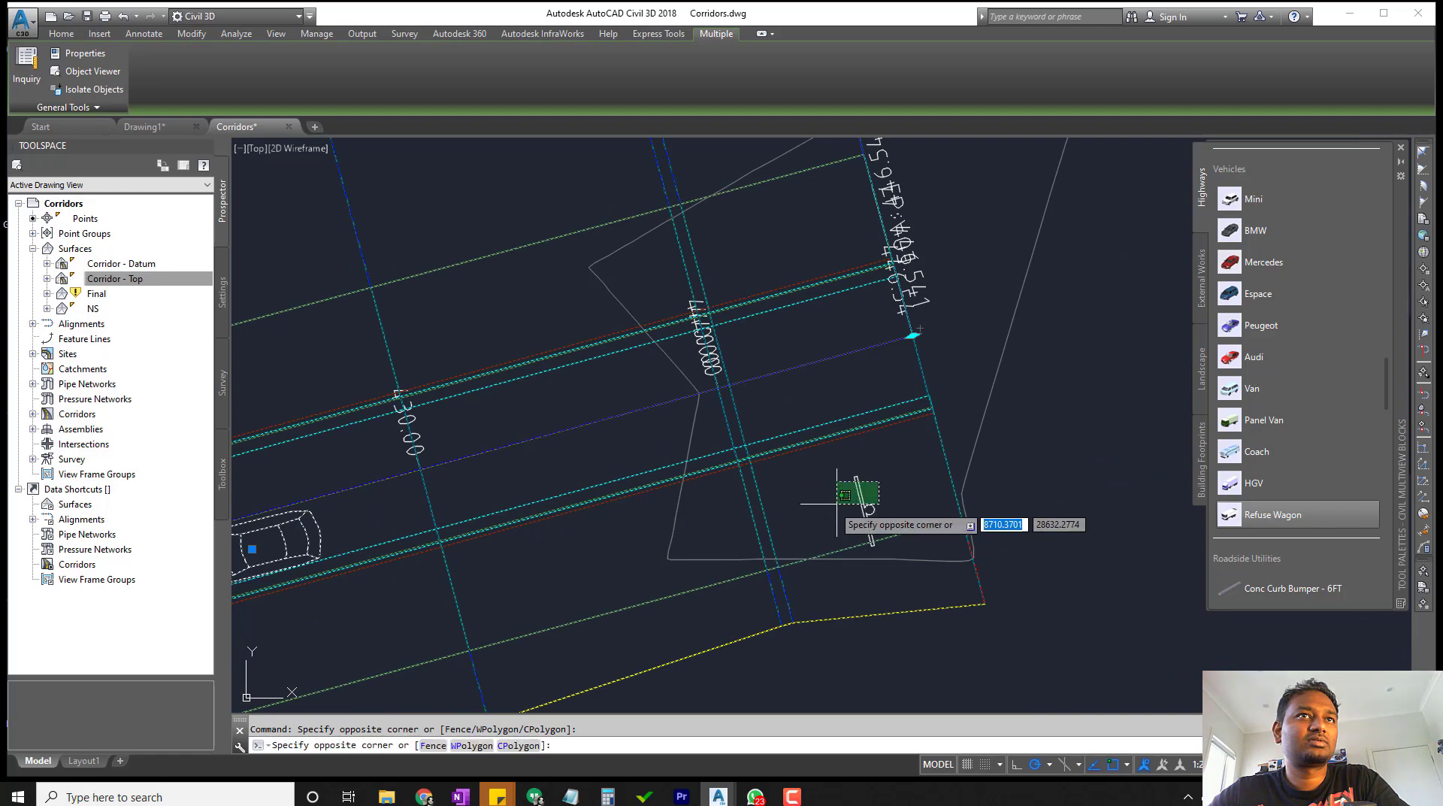
Show the selection in the Object Viewer and orbit it into a tilted 3D view.
right_click(634, 492)
left_click(665, 594)
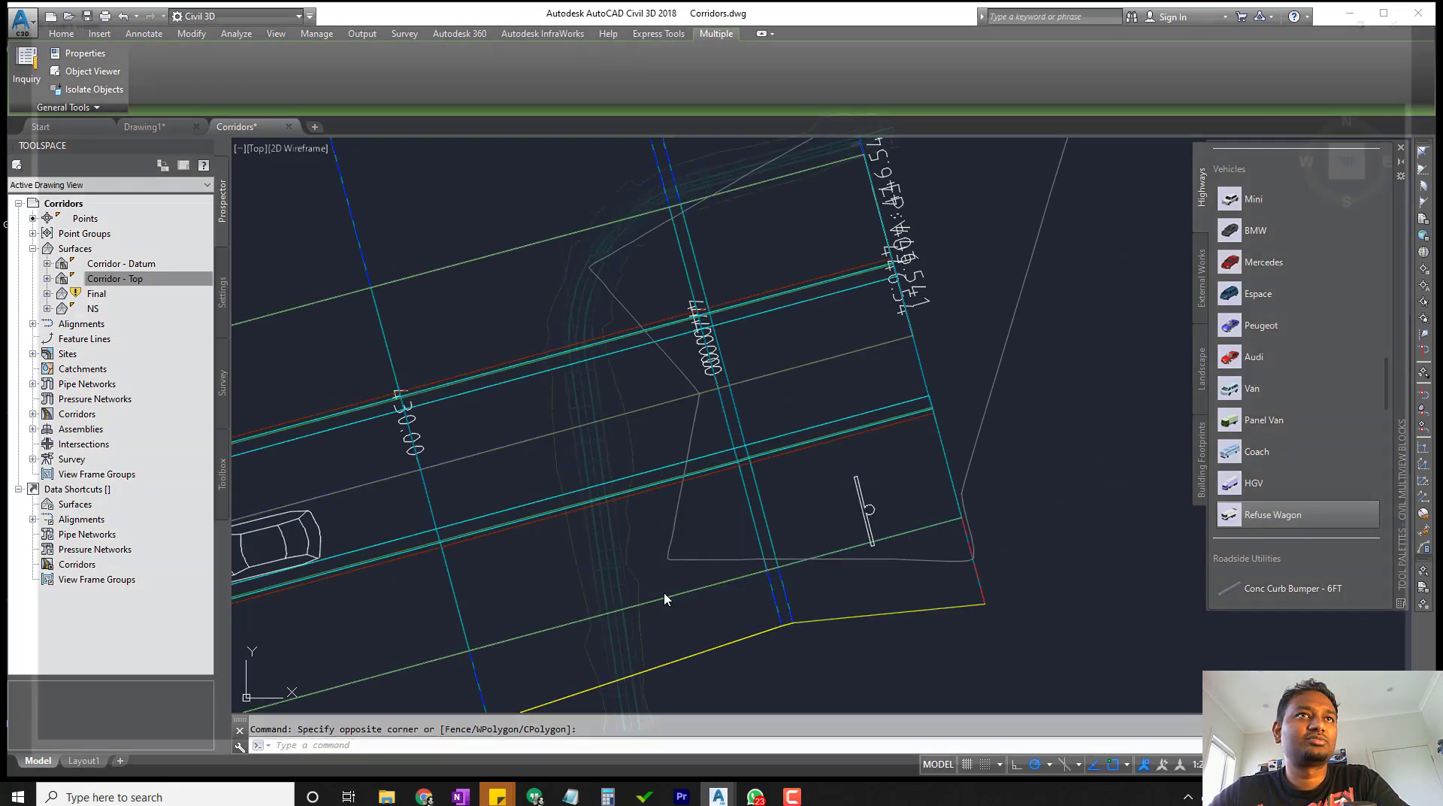
left_click_drag(709, 667, 762, 575)
left_click_drag(844, 601, 690, 599)
Zoom toward the BMW and pan so the car and stop sign both sit in view.
scroll(689, 599, "up", 5)
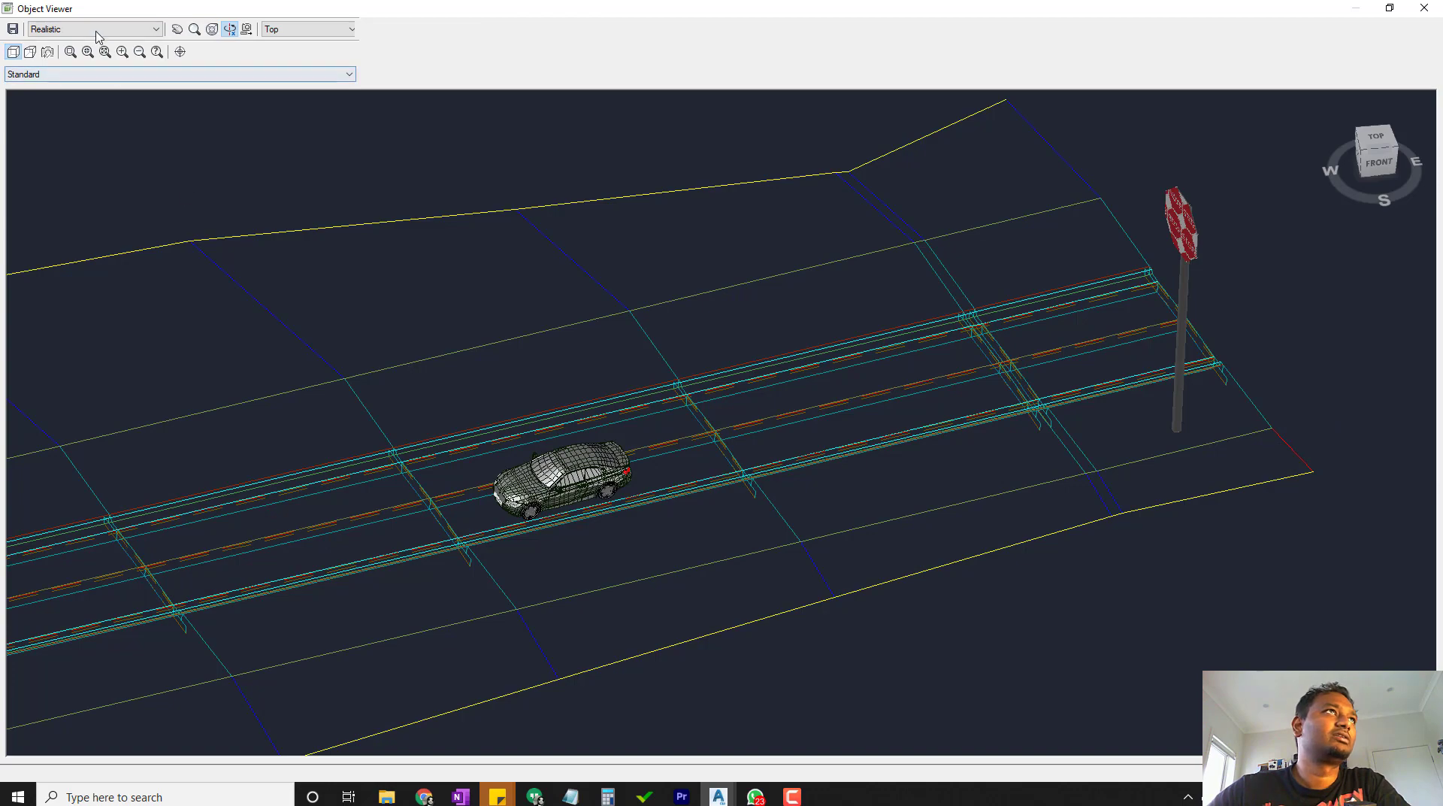
scroll(474, 410, "up", 5)
scroll(556, 526, "down", 5)
scroll(620, 449, "up", 6)
scroll(620, 449, "down", 5)
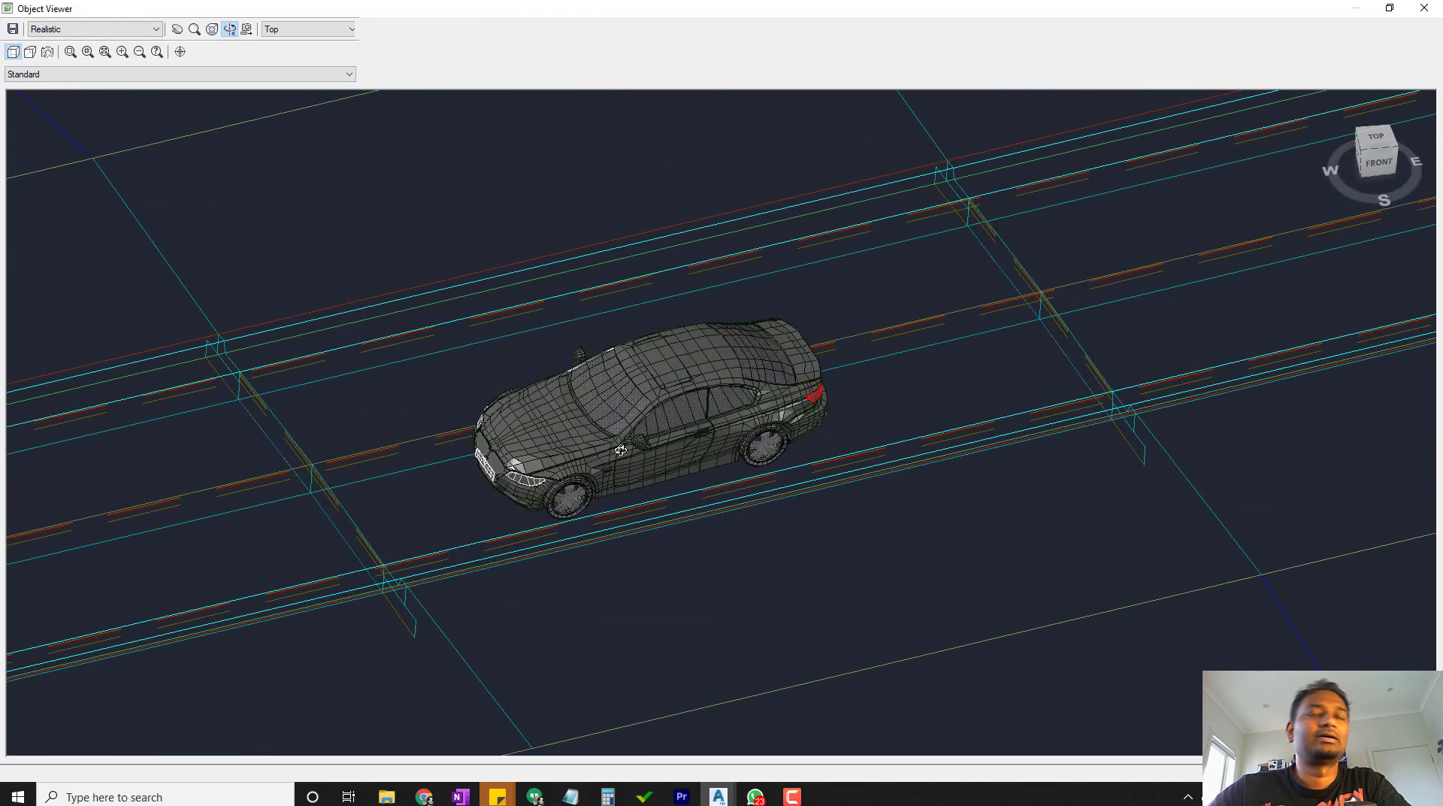
scroll(620, 450, "down", 5)
scroll(787, 410, "up", 3)
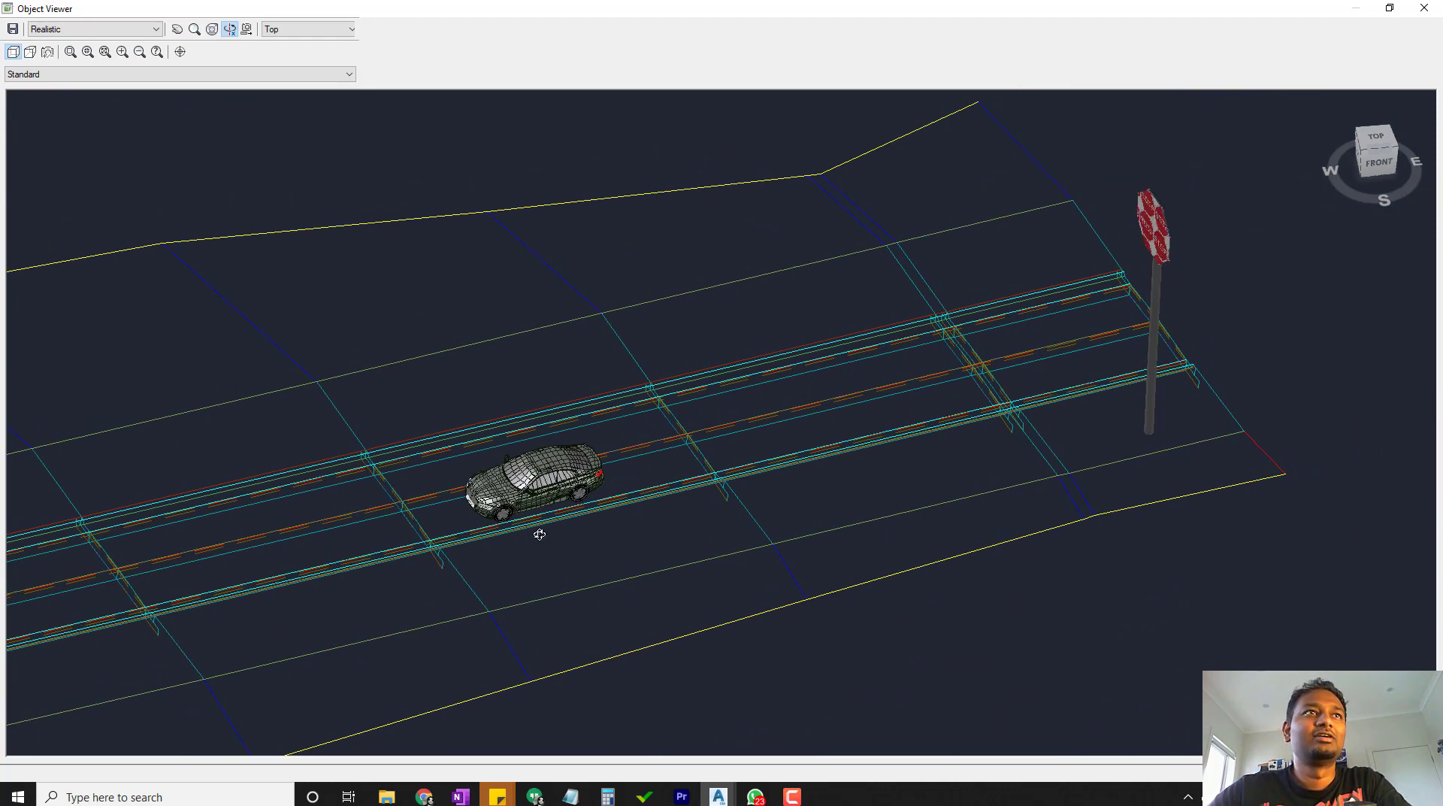
middle_click_drag(541, 534, 691, 496)
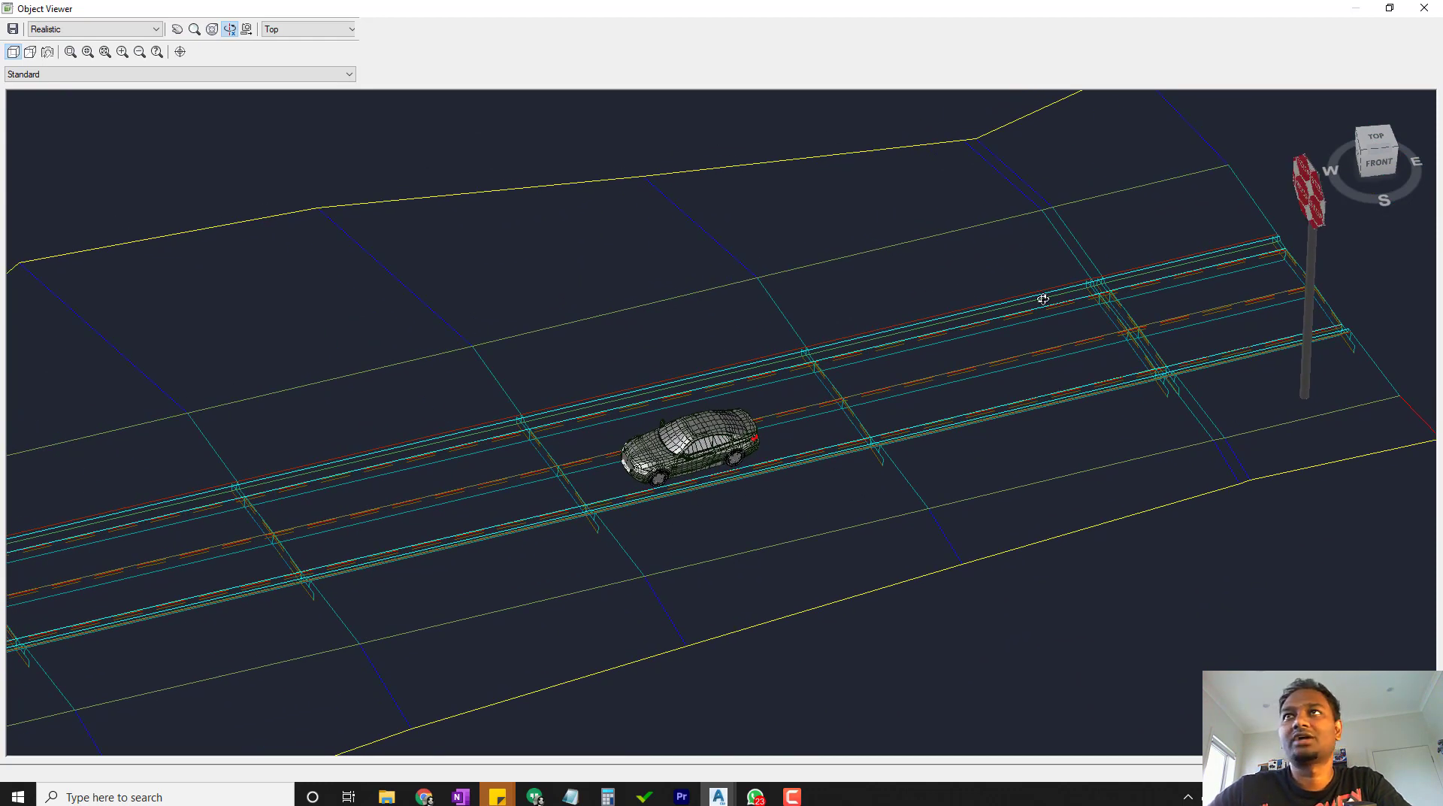